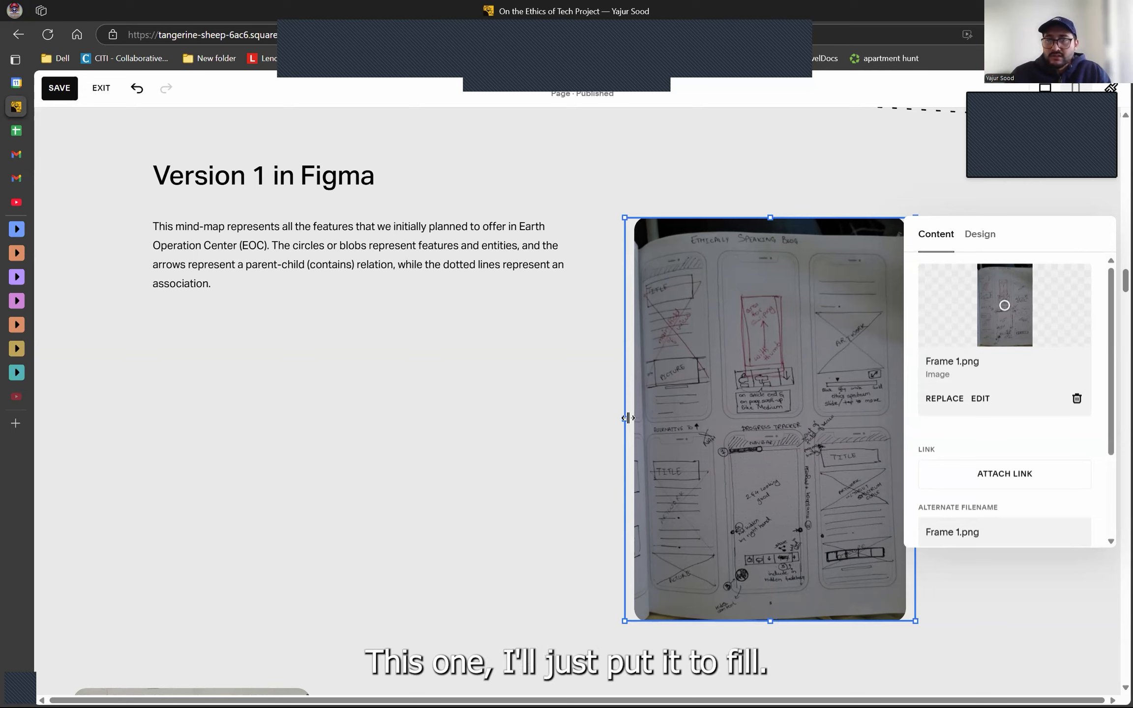
Step: Set the notebook sketch image in the Version 1 in Figma section to Fill and shrink it from its lower corner
left_click(991, 238)
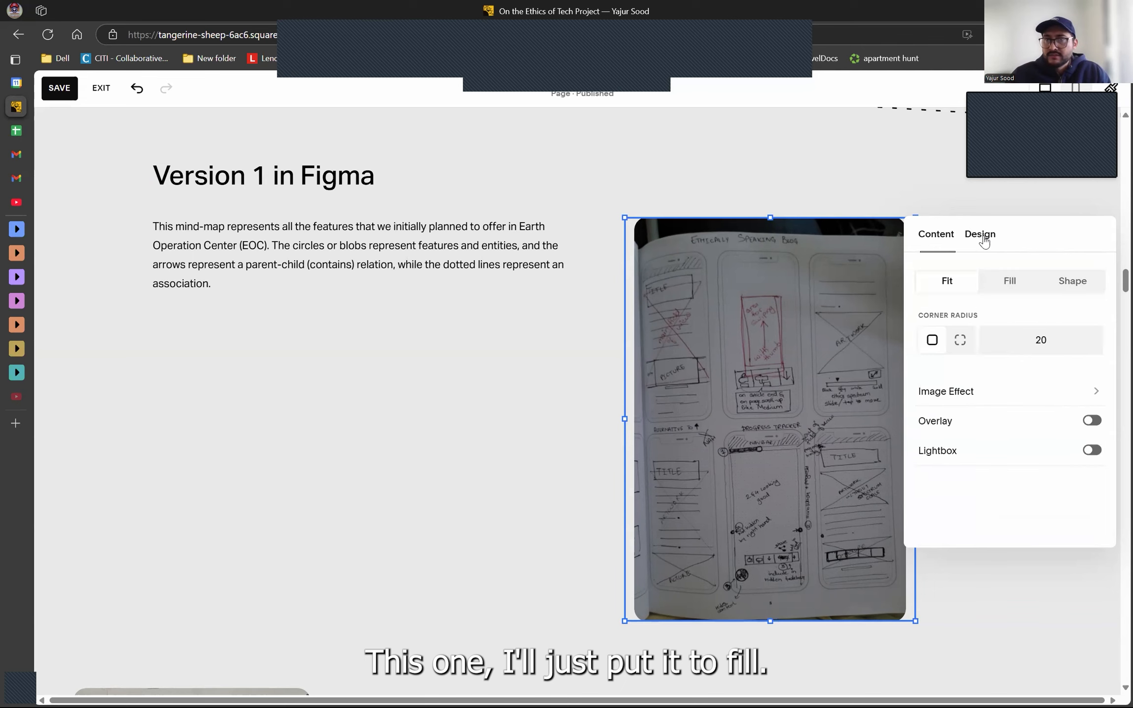
left_click(1009, 281)
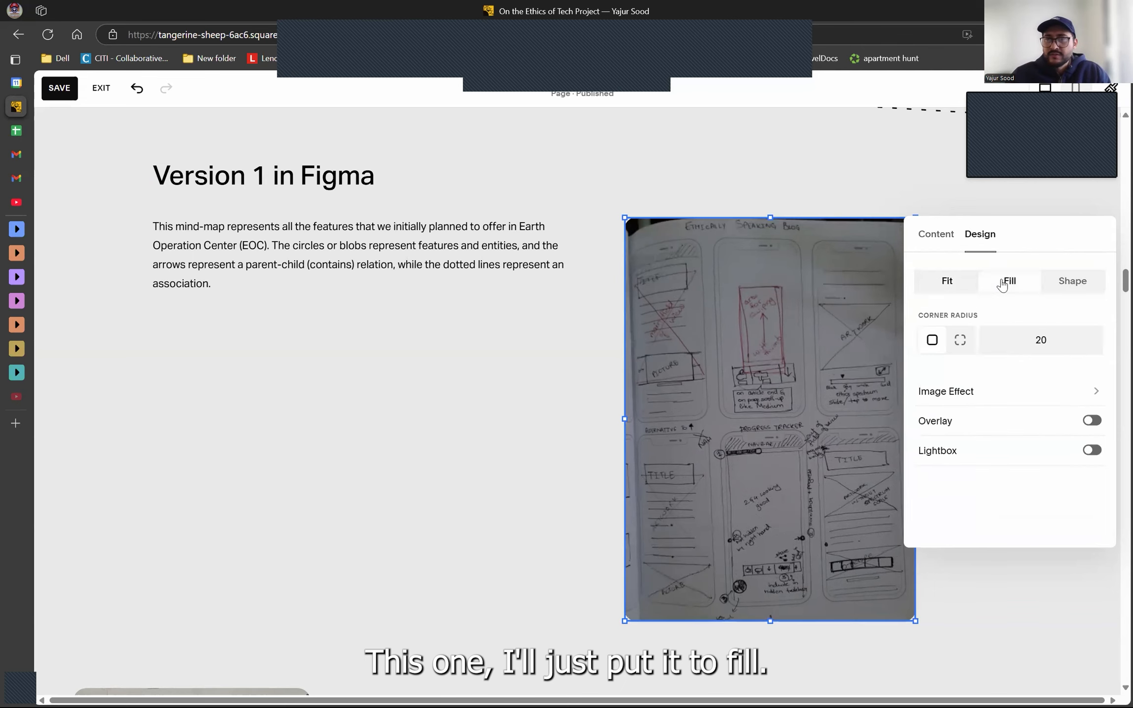
left_click(781, 182)
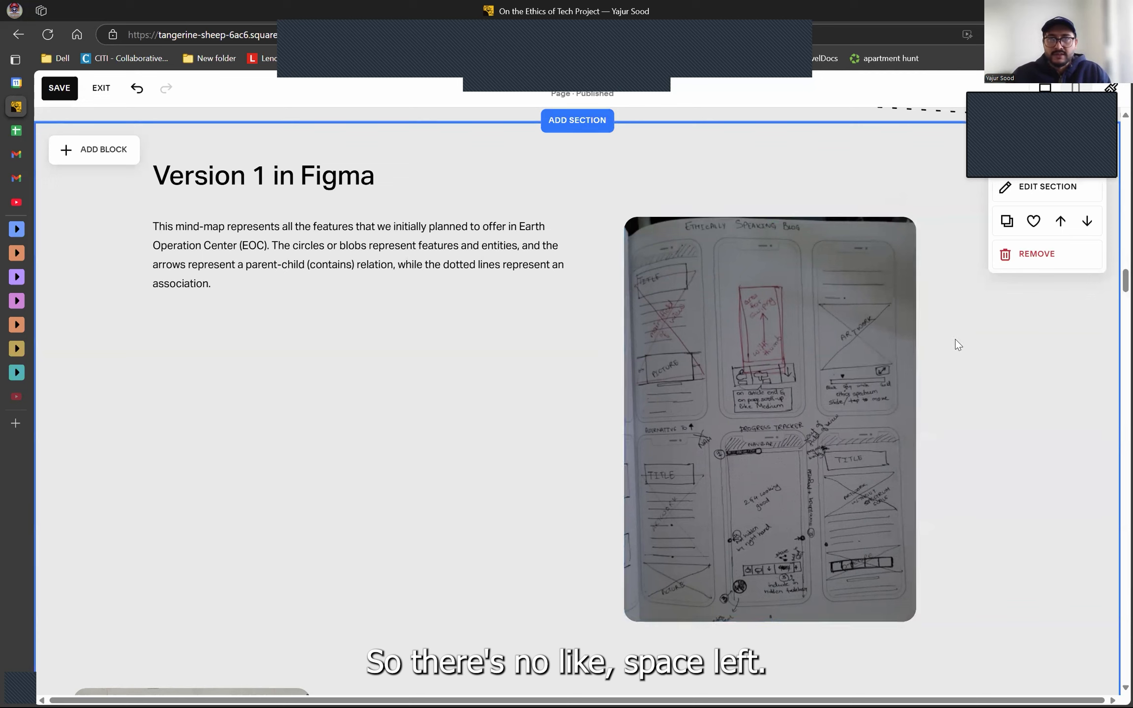
left_click(854, 440)
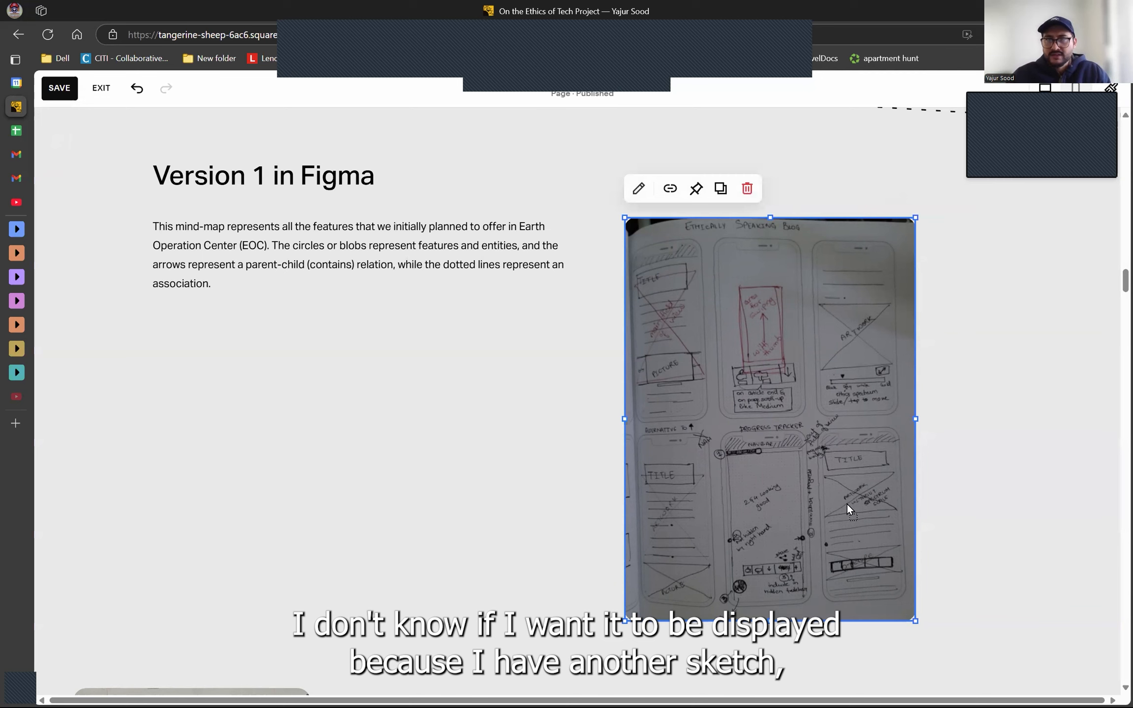
left_click_drag(915, 621, 841, 491)
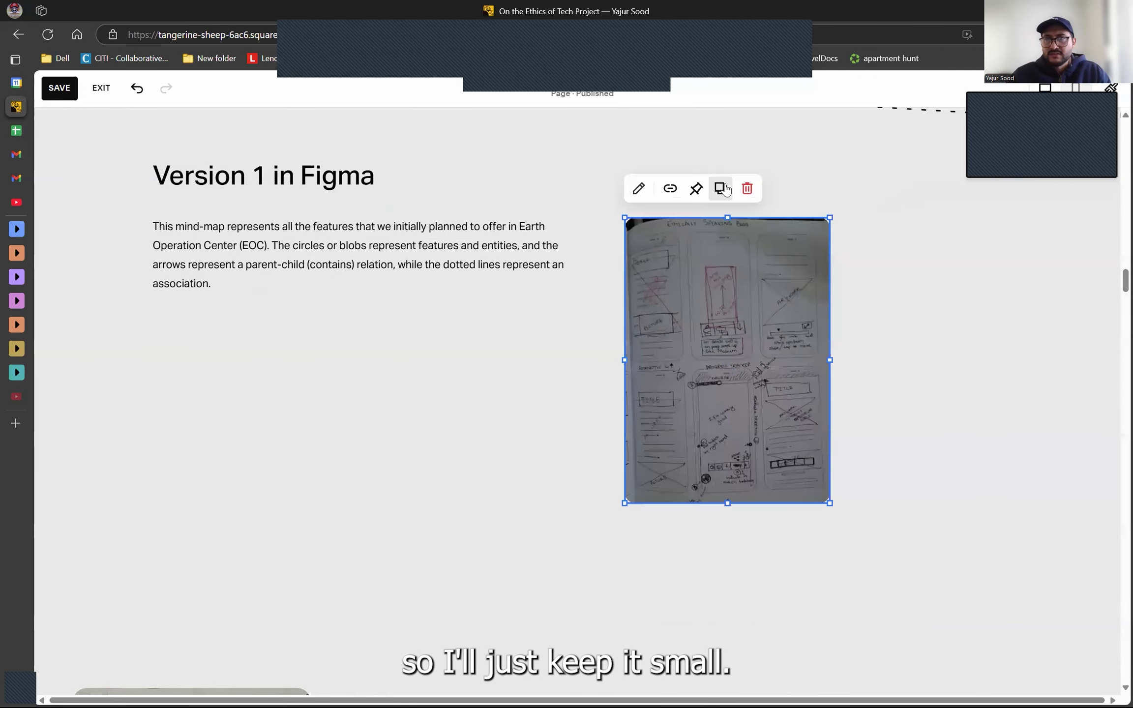
Step: Duplicate the sketch image directly beside the original and replace the copy's picture with Frame 2.png
left_click(726, 190)
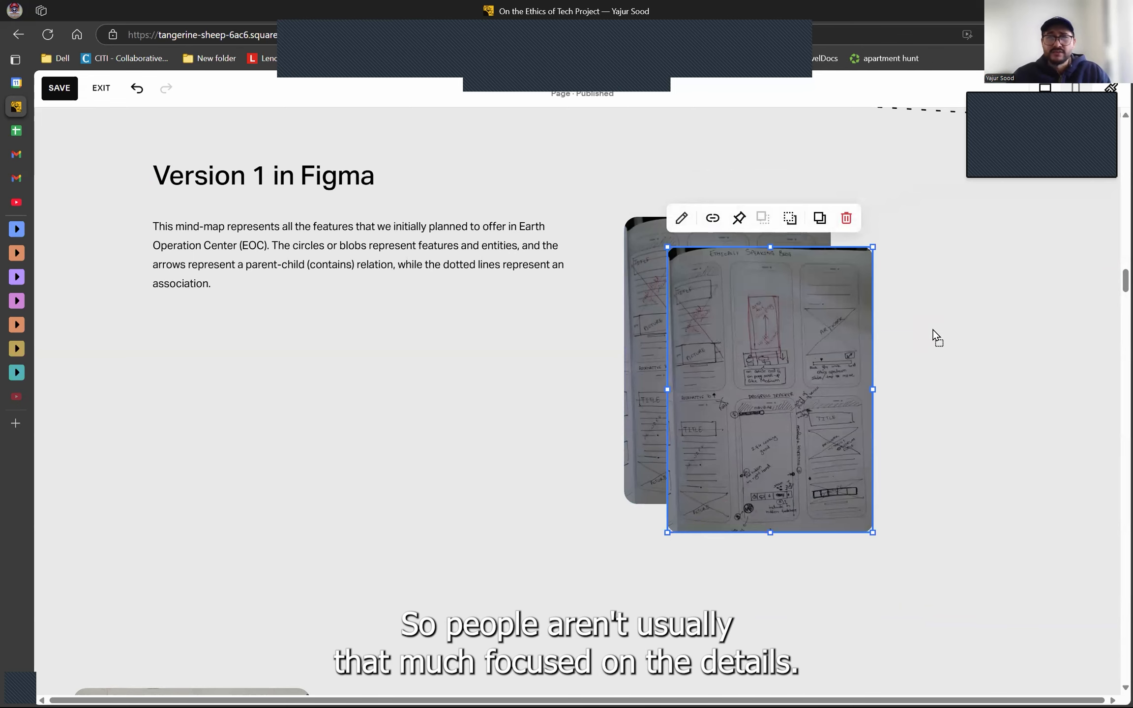
left_click_drag(761, 359, 933, 329)
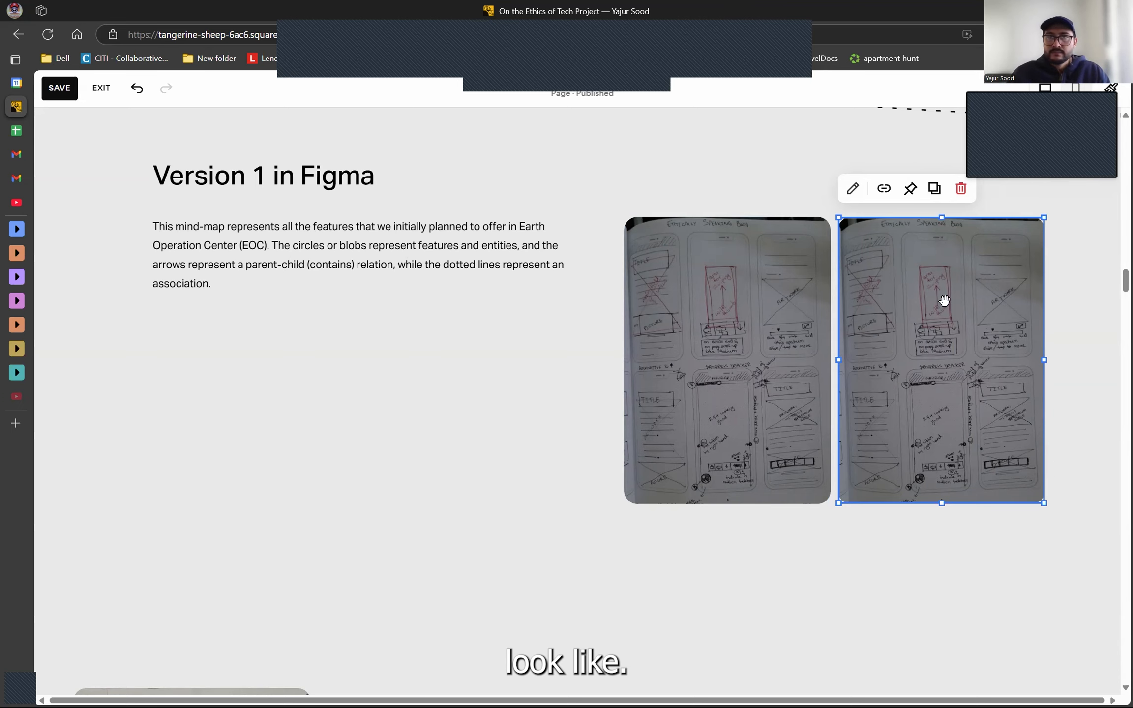
left_click(853, 189)
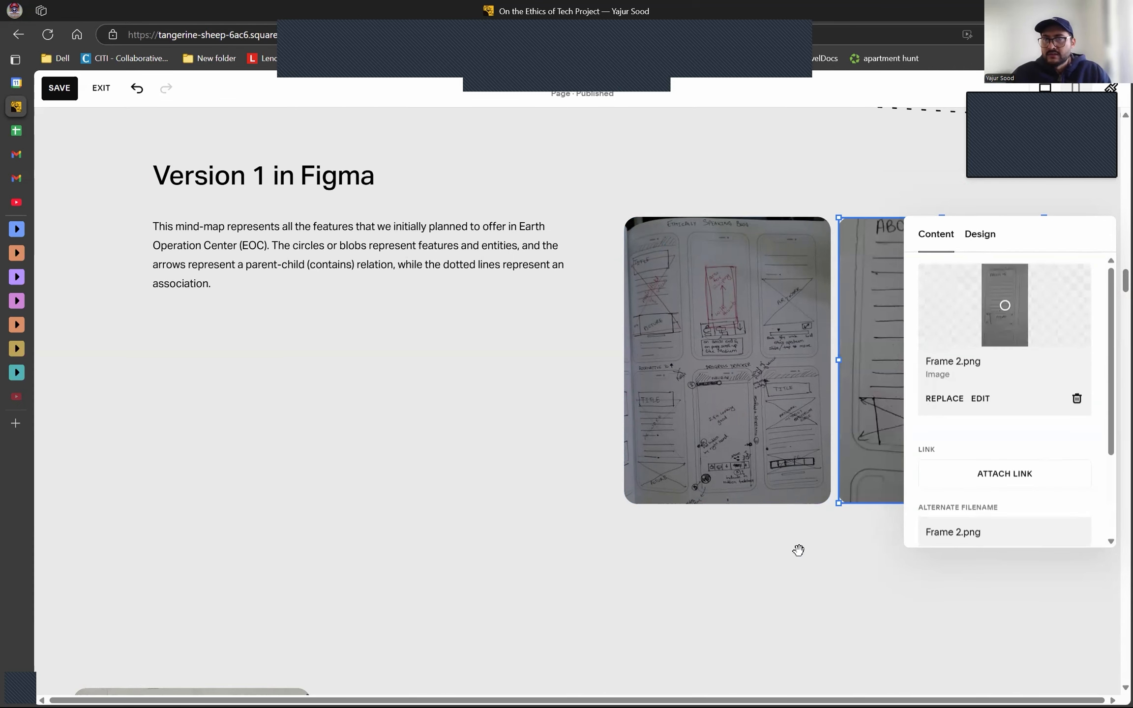
left_click(985, 198)
Step: Review the alignment of images and the text column widths in the Branding section and the Version 1 in Figma section
scroll(1086, 452, "up", 14)
left_click_drag(1005, 423, 1005, 422)
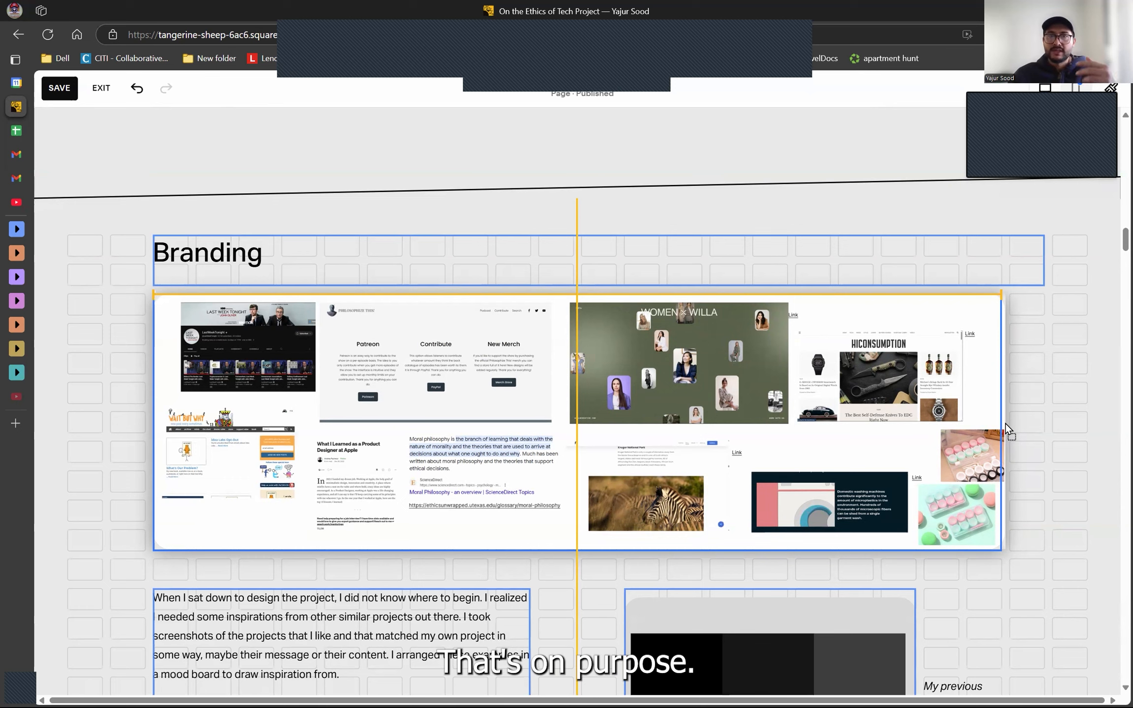
left_click_drag(1004, 425, 1003, 424)
scroll(1003, 423, "down", 5)
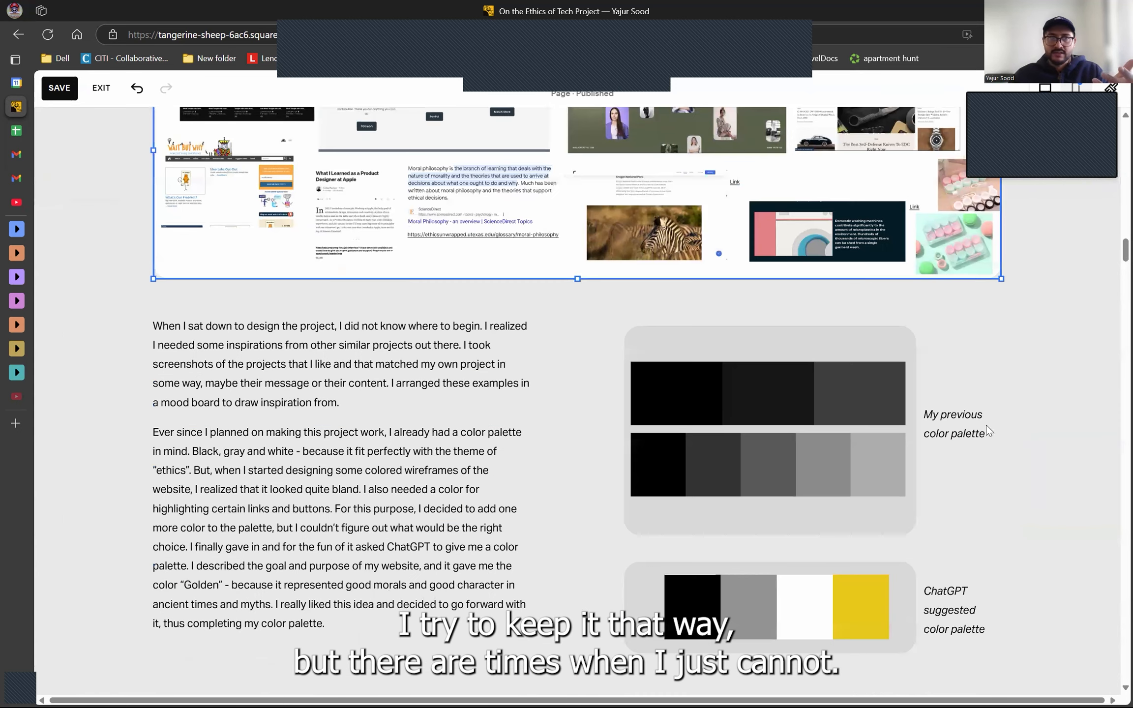
scroll(679, 433, "down", 1)
scroll(634, 457, "down", 6)
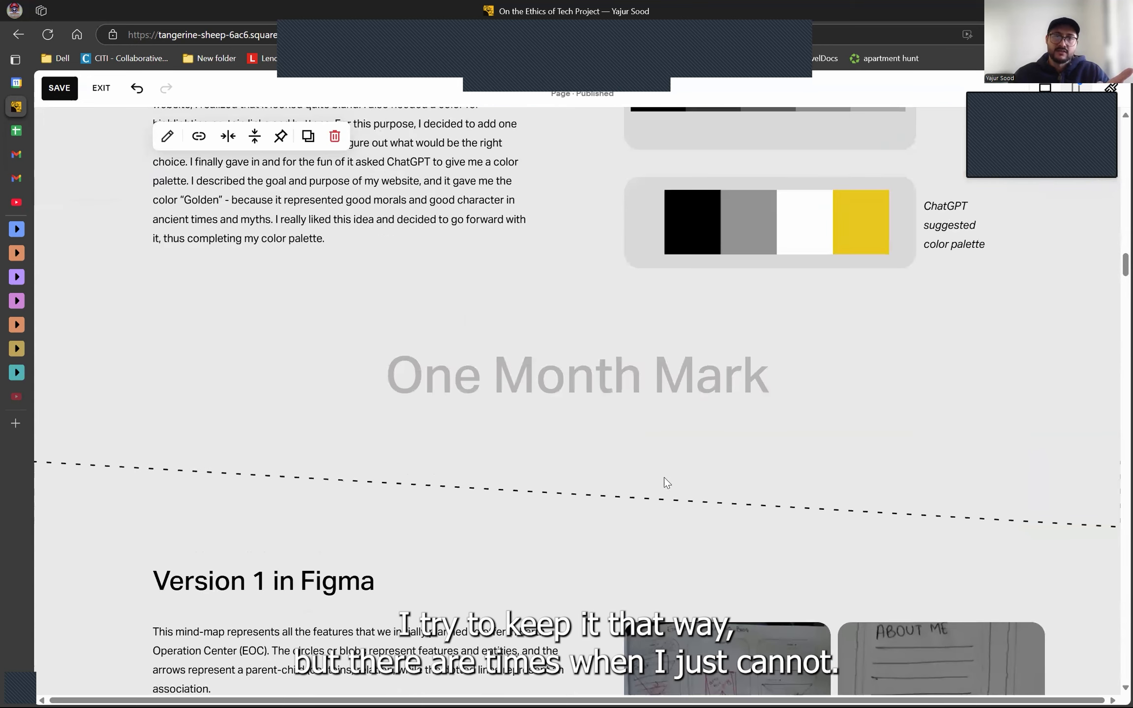
scroll(725, 450, "down", 10)
scroll(836, 442, "up", 4)
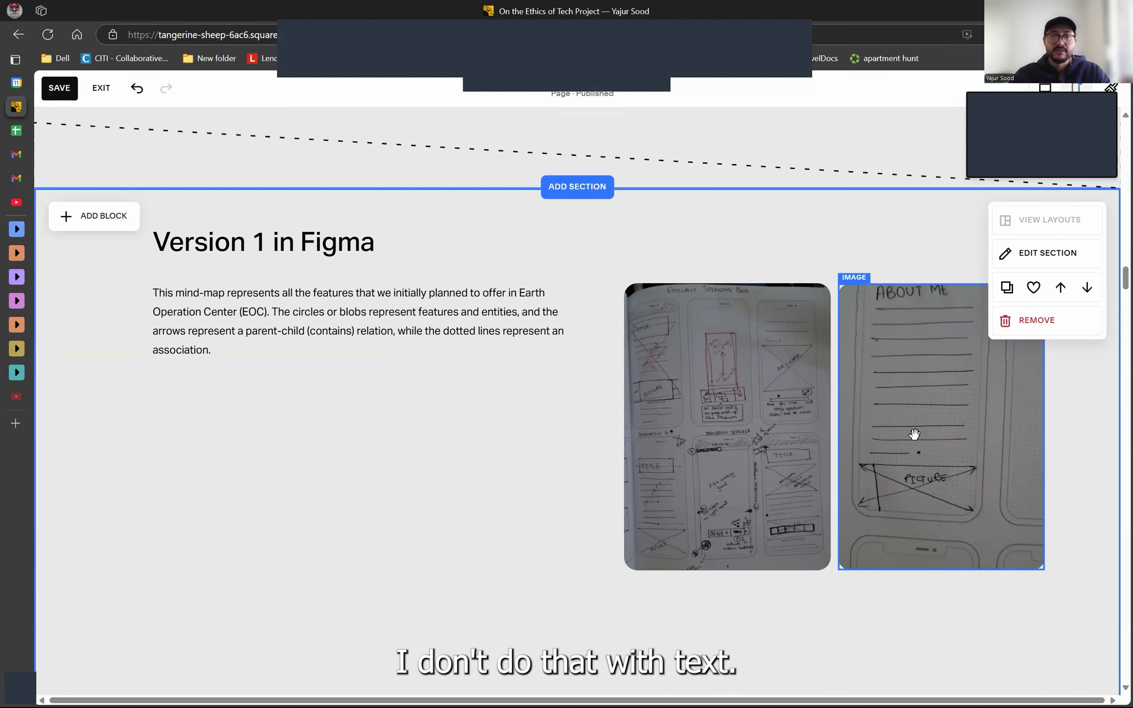
scroll(610, 463, "up", 15)
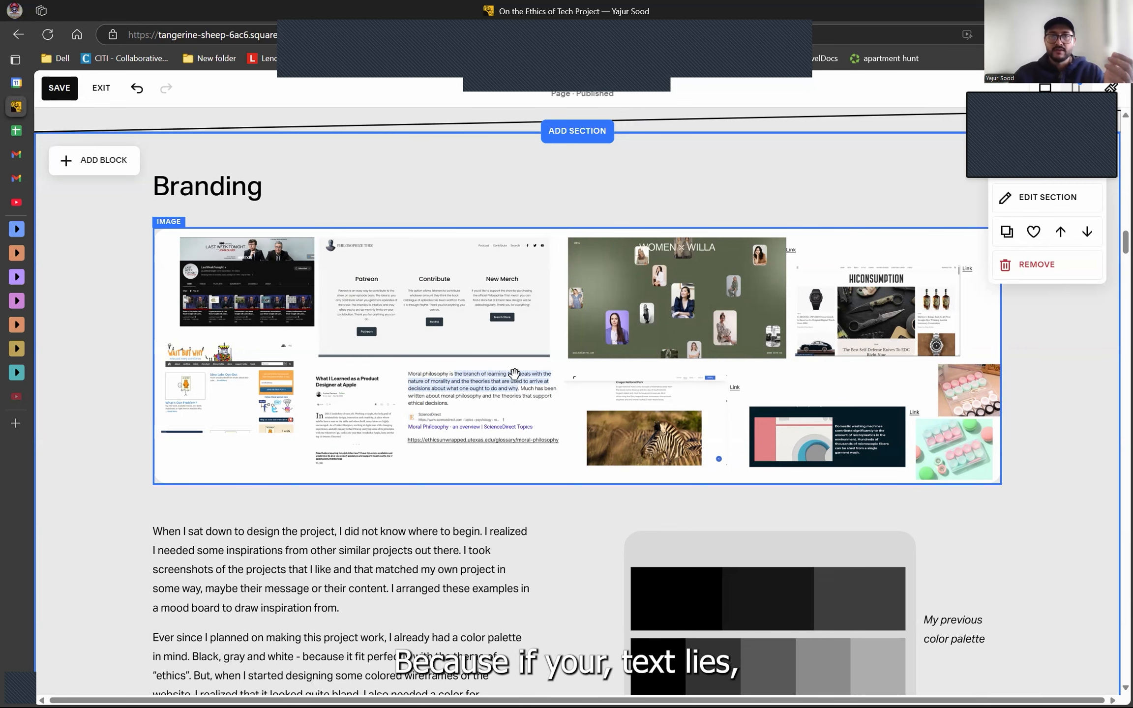
scroll(457, 448, "down", 1)
scroll(435, 453, "down", 3)
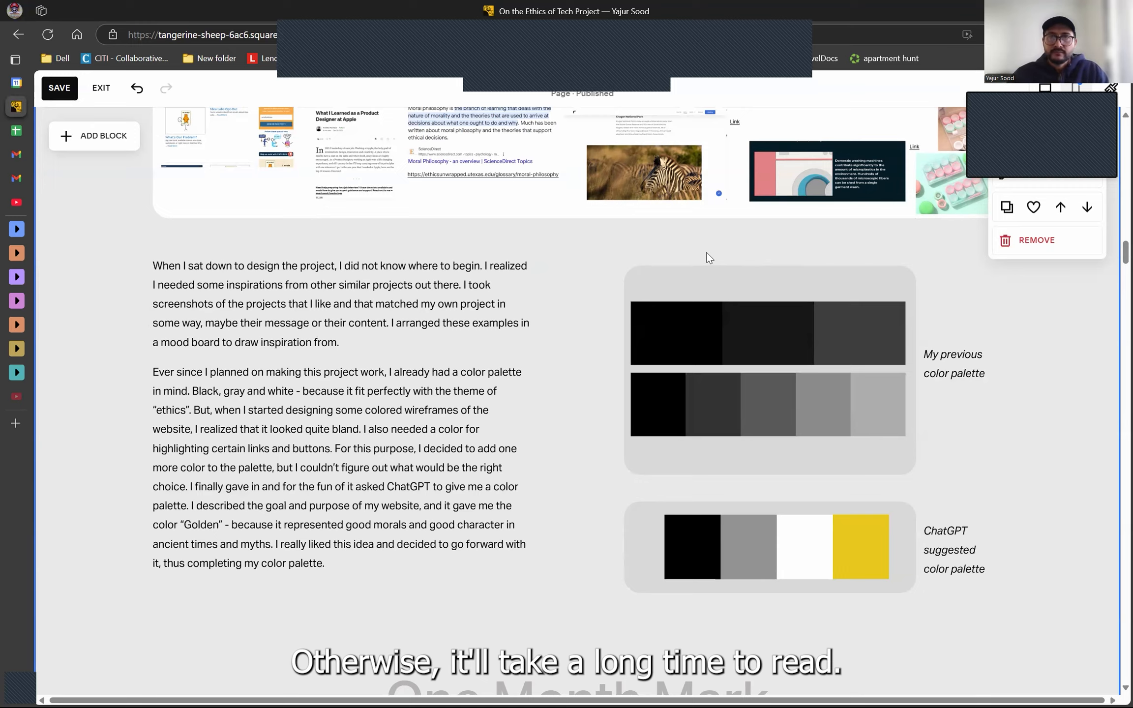
scroll(708, 257, "down", 10)
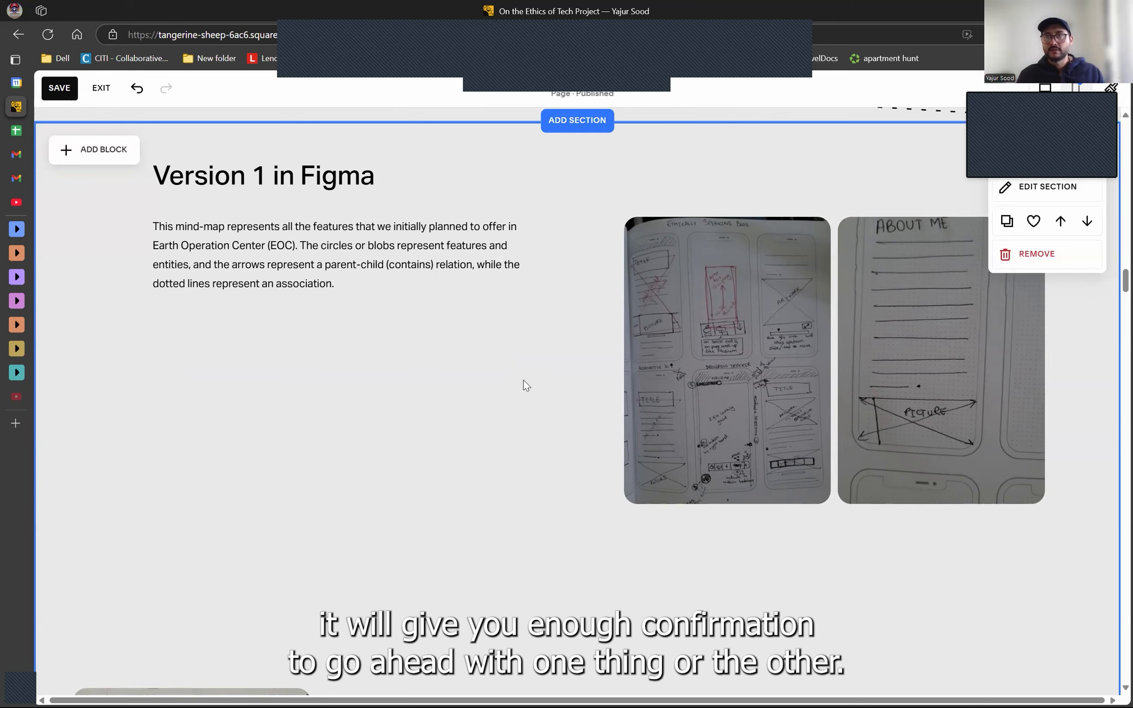
Step: Save the page changes
left_click(61, 88)
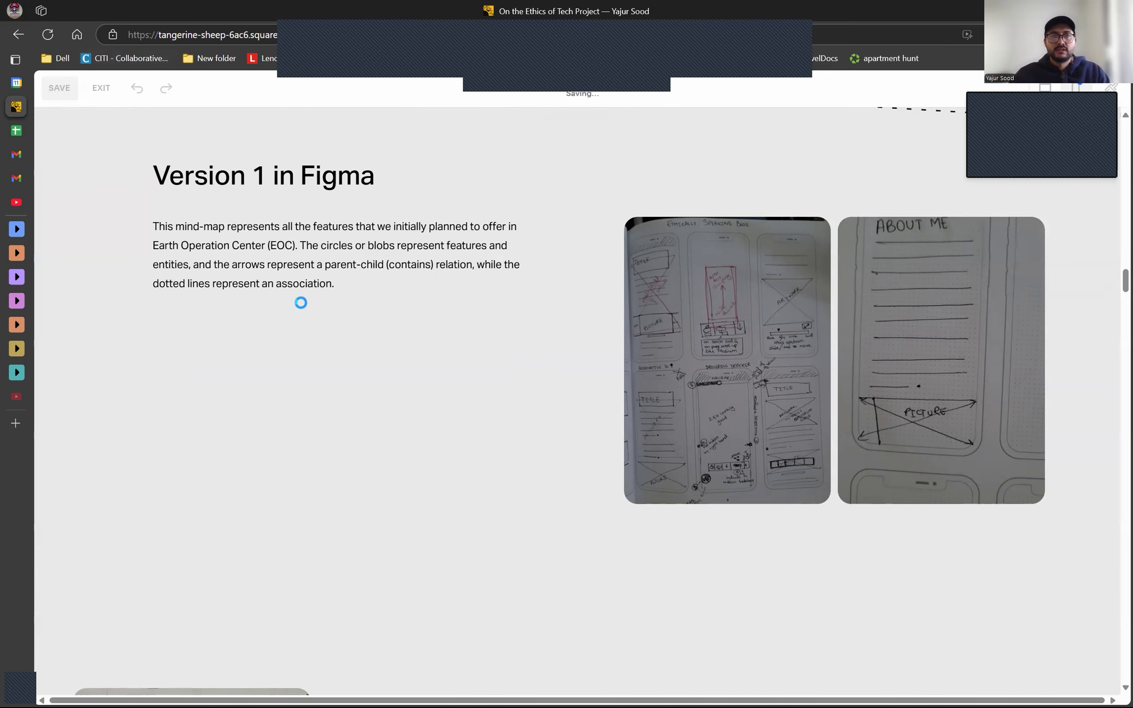
scroll(555, 432, "down", 3)
scroll(555, 434, "up", 5)
Step: Replace the mind-map paragraph with text on designing the project as a mobile or responsive web app and making sketches to plan its mobile look
triple_click(349, 270)
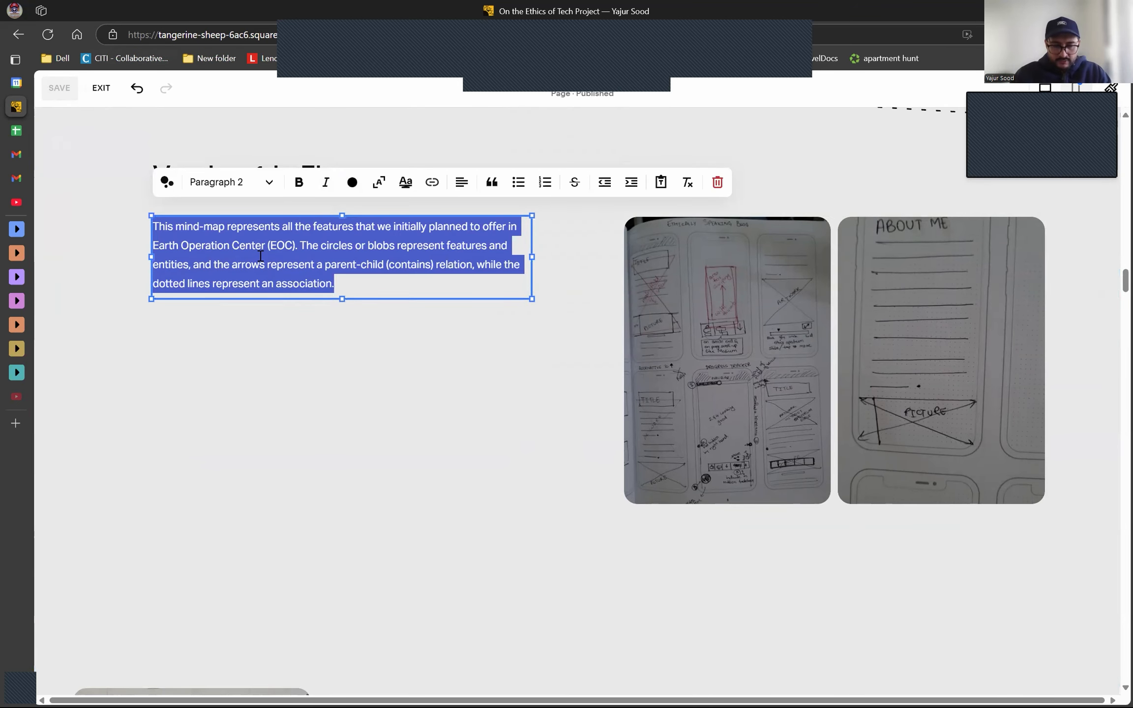
type("The app fi")
key("BackSpace")
key("BackSpace")
key("BackSpace")
key("BackSpace")
key("BackSpace")
key("BackSpace")
type("project")
type("designing the project as a mobile app or a responsive web app, depending on how I would go about coding it. I made these sketches to initially plan how the app should look like on the mobile.")
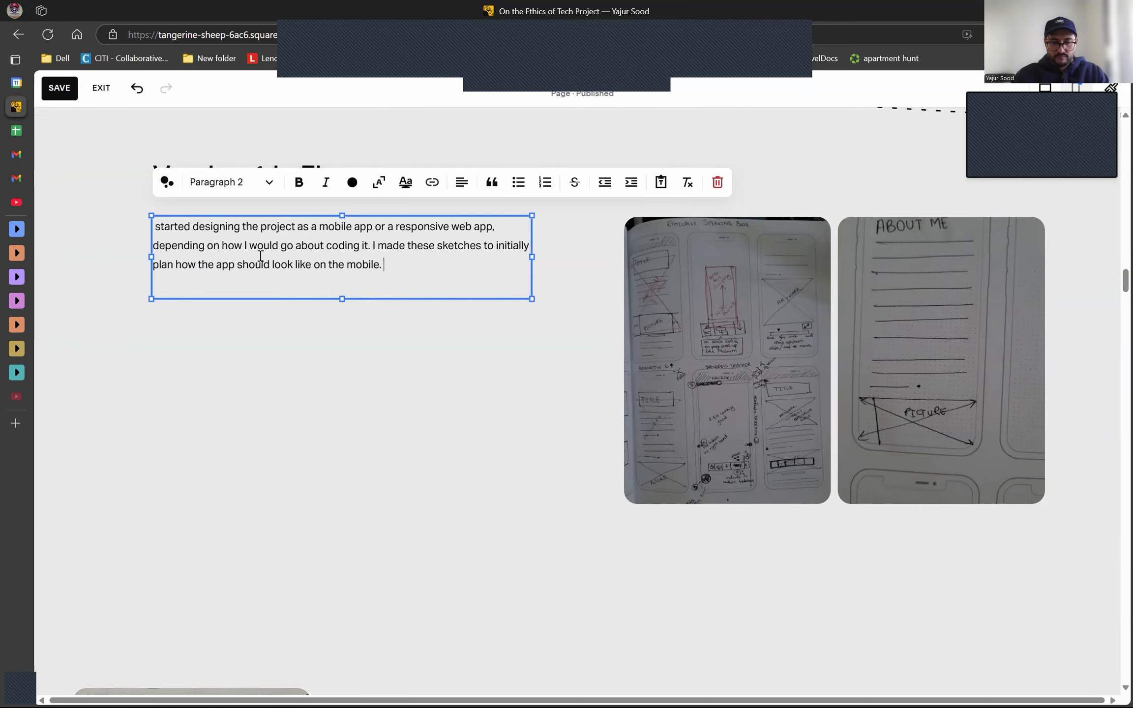
Step: Add a second paragraph explaining the mobile-first approach: surveyed people admitted to reading blogs and articles on their phones instead of their desktop or laptop
key("Return")
type("The reason I chose a mobile")
key("BackSpace")
key("BackSpace")
key("BackSpace")
key("BackSpace")
key("BackSpace")
key("BackSpace")
type("a mobile-first a")
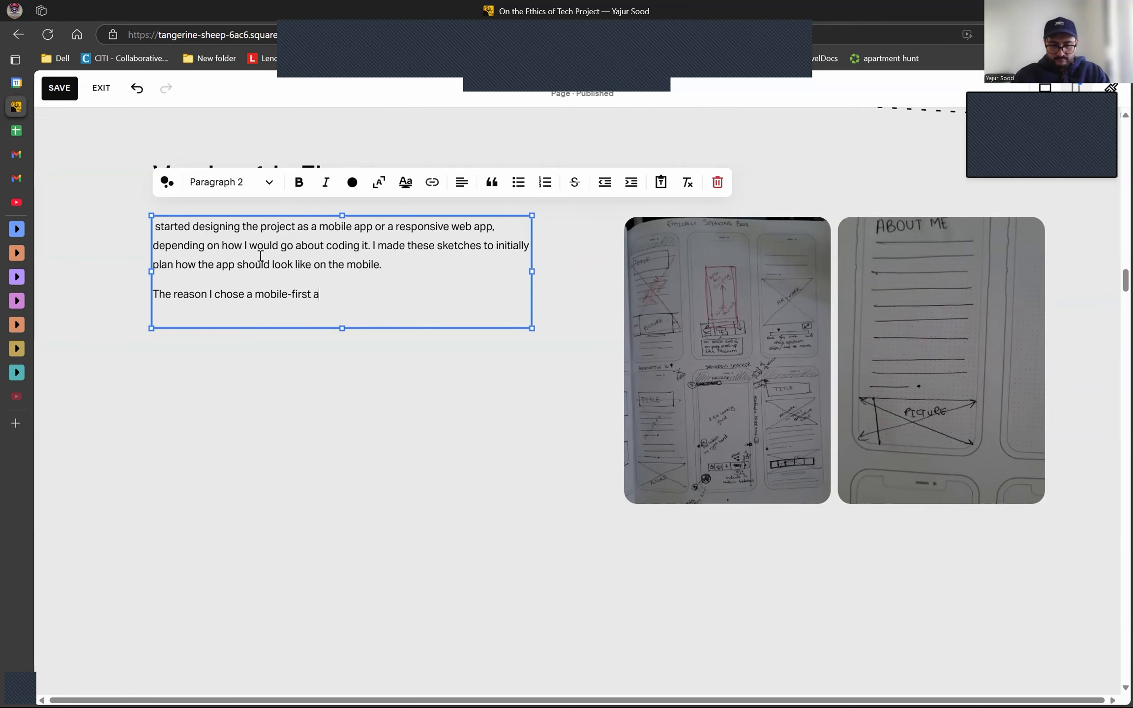
type("pproach is because I put out a sur")
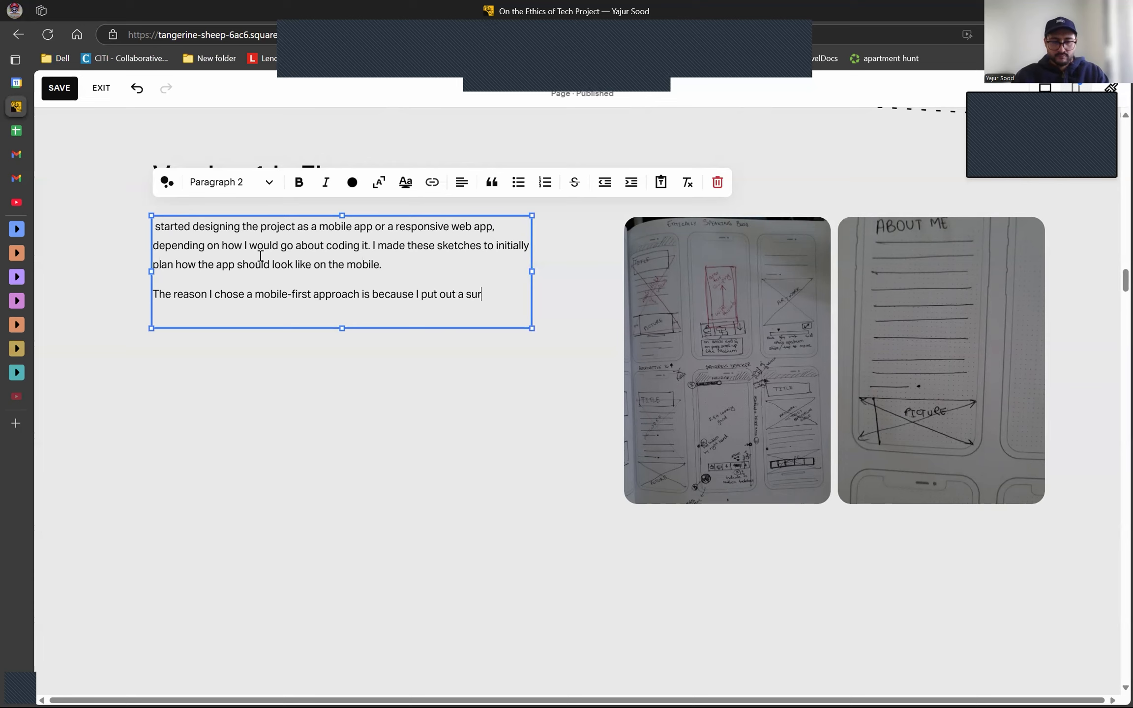
type("vey and majority of the people admitted to reading blogs and articles on their phone")
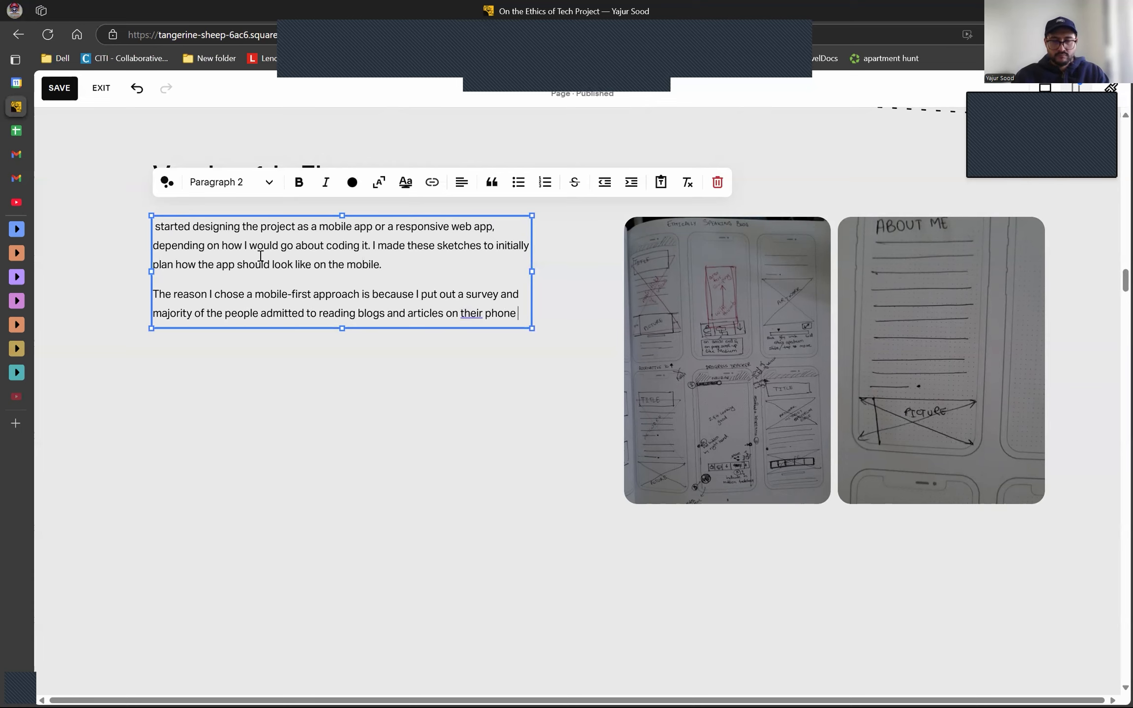
key("BackSpace")
type("s instead of their desktop or laptop.")
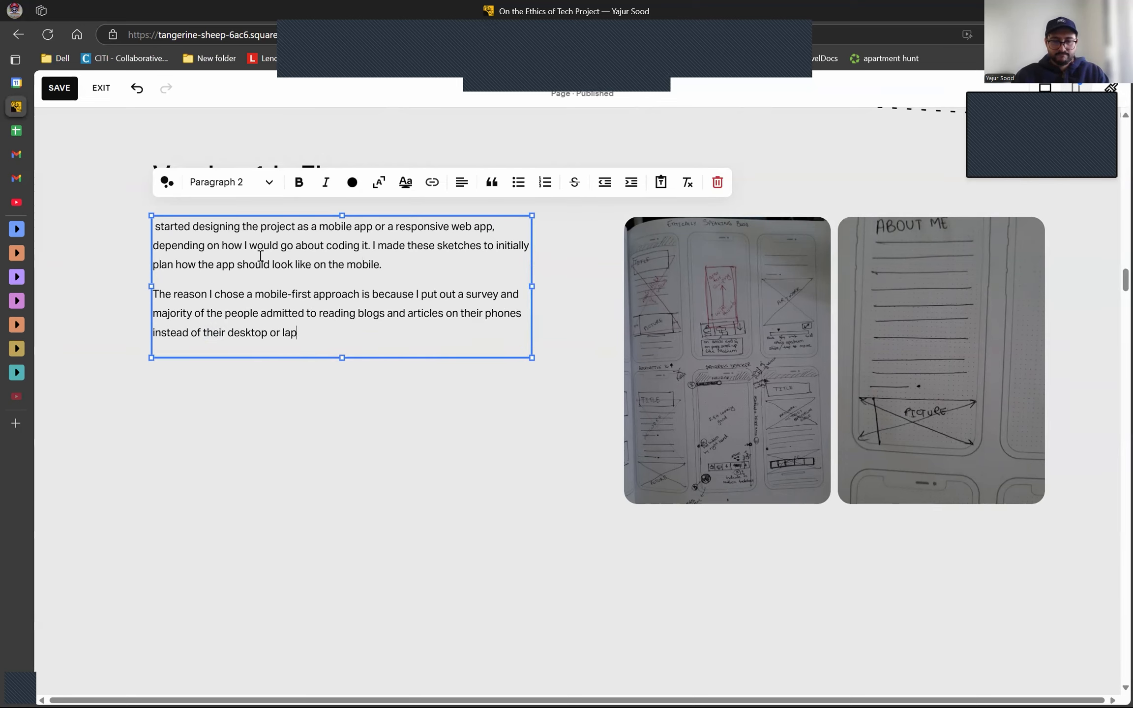
Step: Try rewording "admitted" as "indicated" in the survey paragraph and restore the original word
double_click(285, 311)
type("indicated")
key("BackSpace")
key("BackSpace")
key("BackSpace")
key("BackSpace")
key("BackSpace")
key("BackSpace")
key("BackSpace")
key("BackSpace")
key("BackSpace")
type("admitted")
left_click(484, 487)
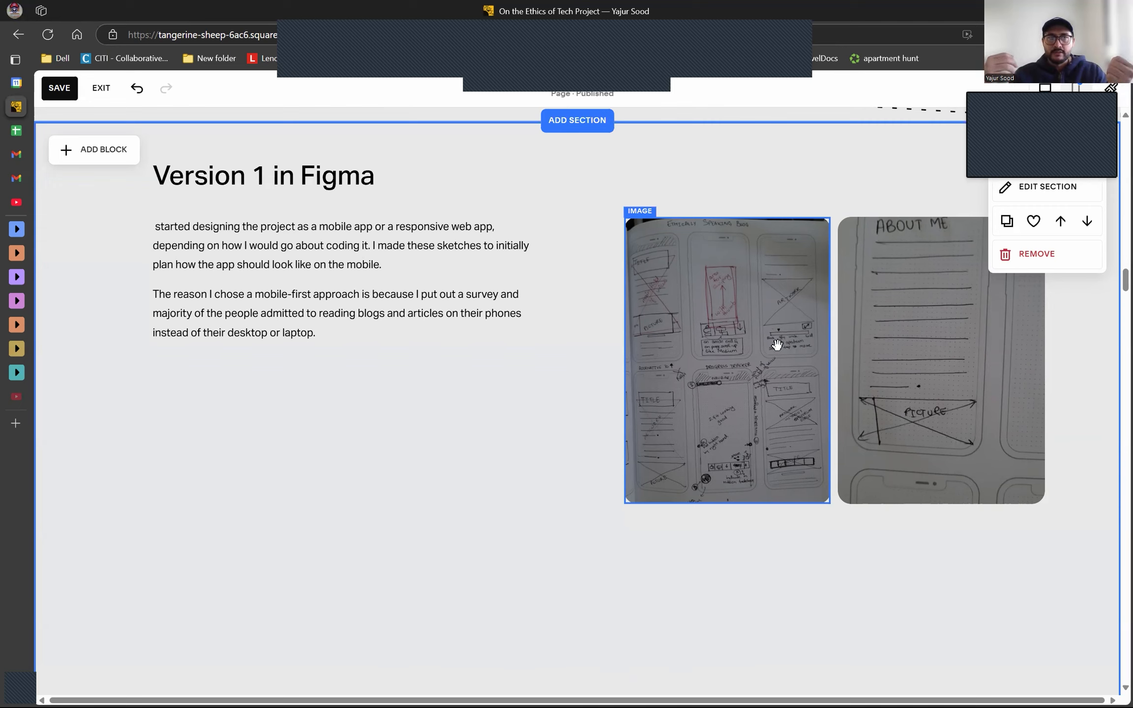
Step: Add a third paragraph stating that black in the sketches shows planned screen elements and red shows planned user interactions for the mobile version
left_click(341, 331)
key("Return")
type("The black color in the sketches shows the lemetns")
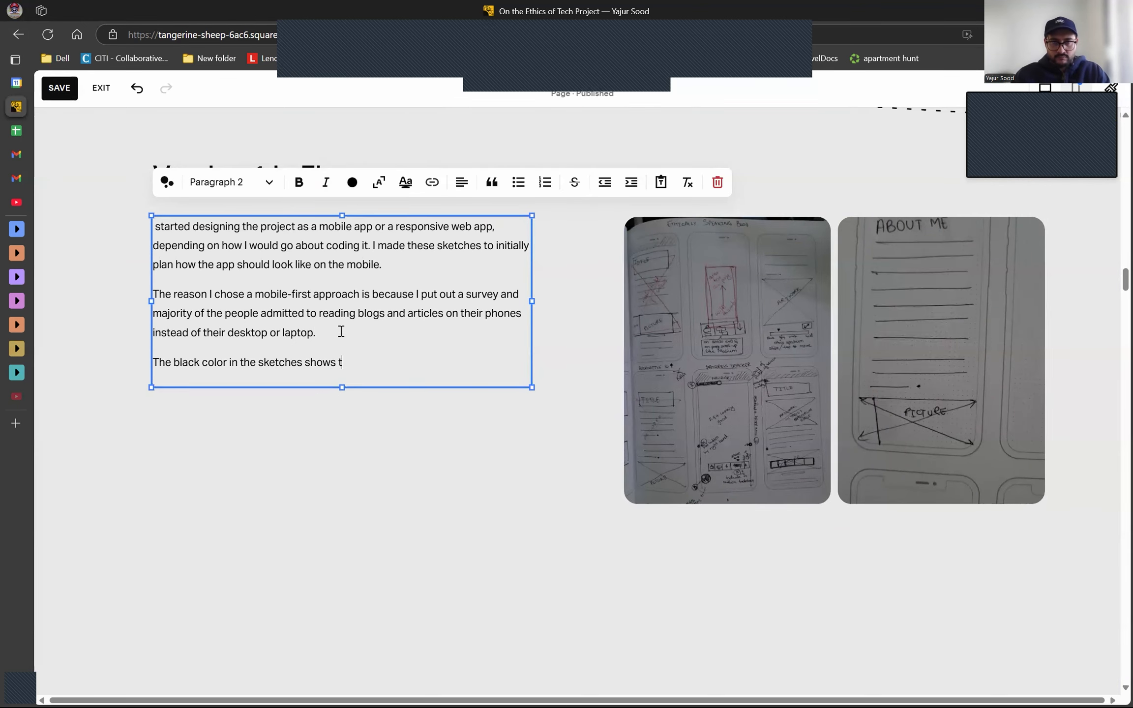
key("BackSpace")
key("BackSpace")
key("BackSpace")
key("BackSpace")
key("BackSpace")
key("BackSpace")
key("BackSpace")
key("BackSpace")
type("elements that I planned to have on the screen and the ")
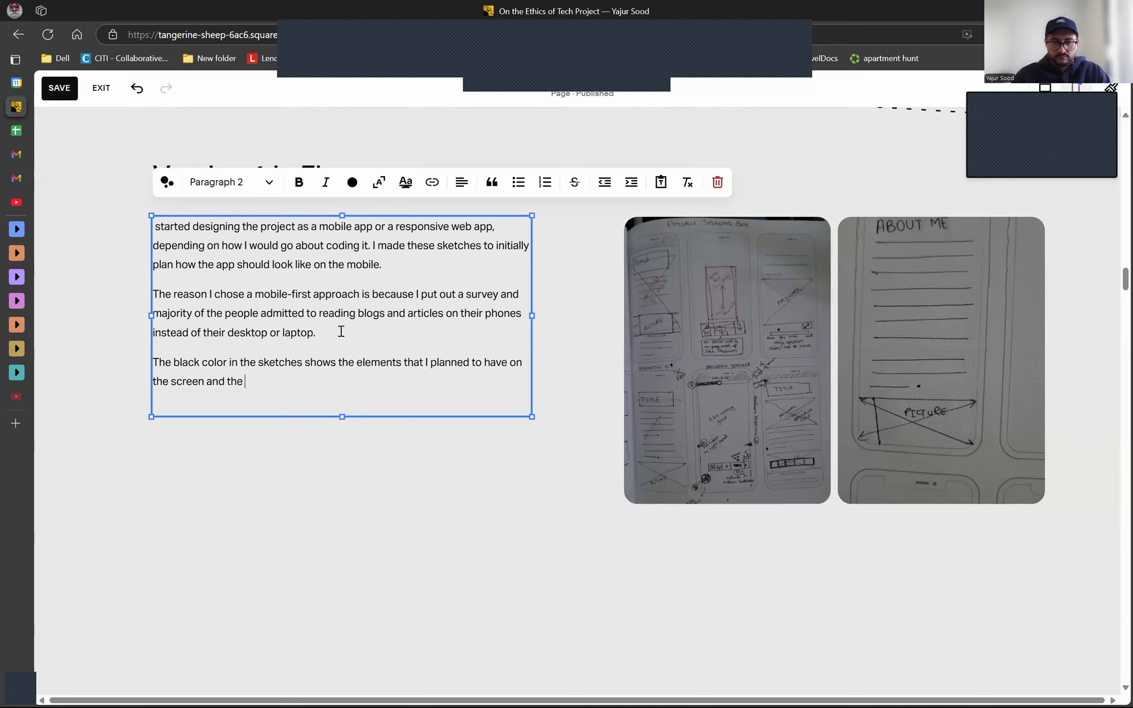
type("red color shows the user interactions that I had planned for the ")
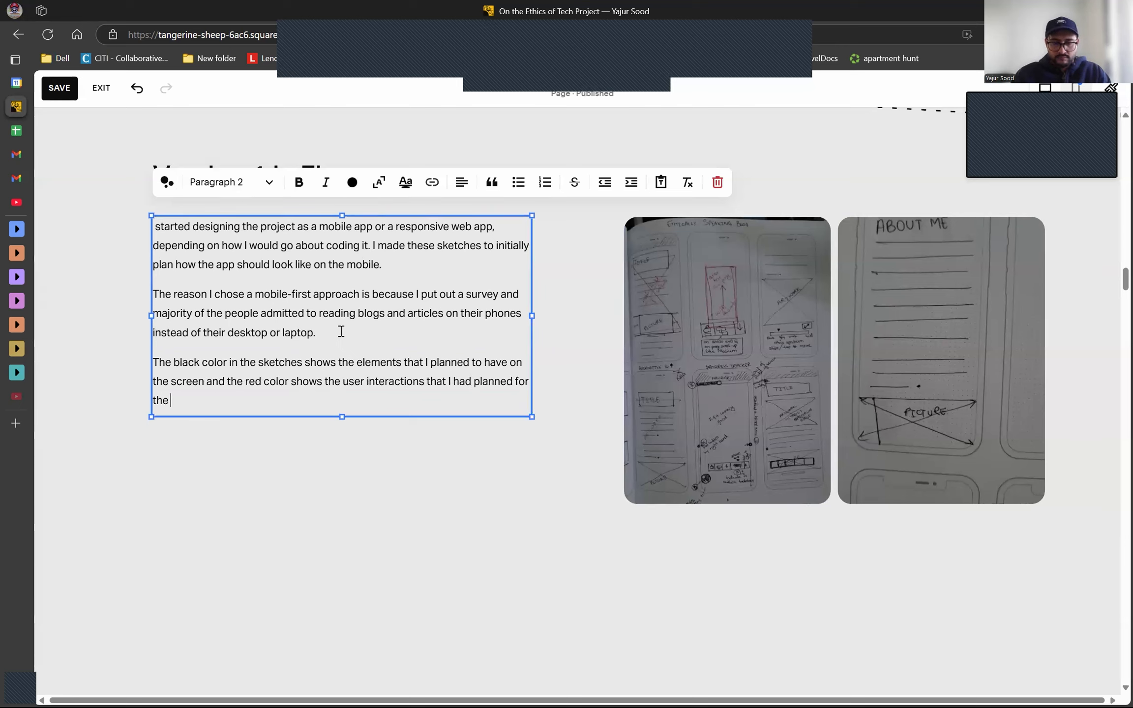
type("mobile version.")
left_click(533, 586)
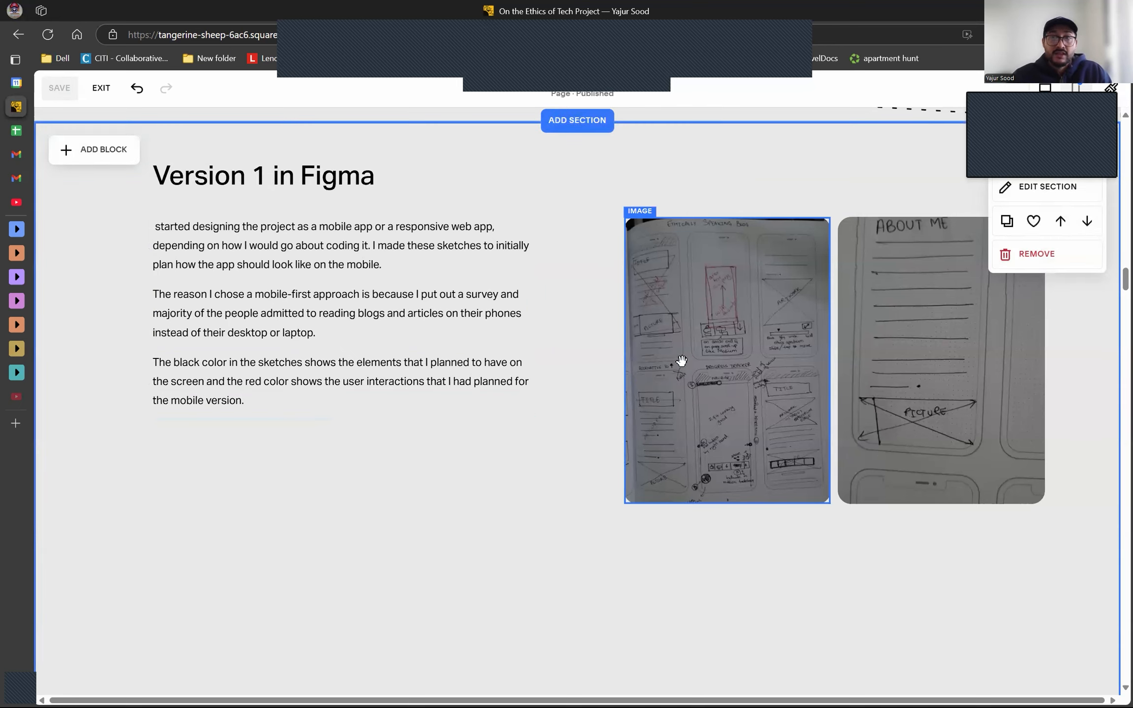
Step: Try to resize the About Me sketch image and undo the change
left_click(699, 413)
left_click_drag(1043, 501, 839, 455)
key("ctrl+z")
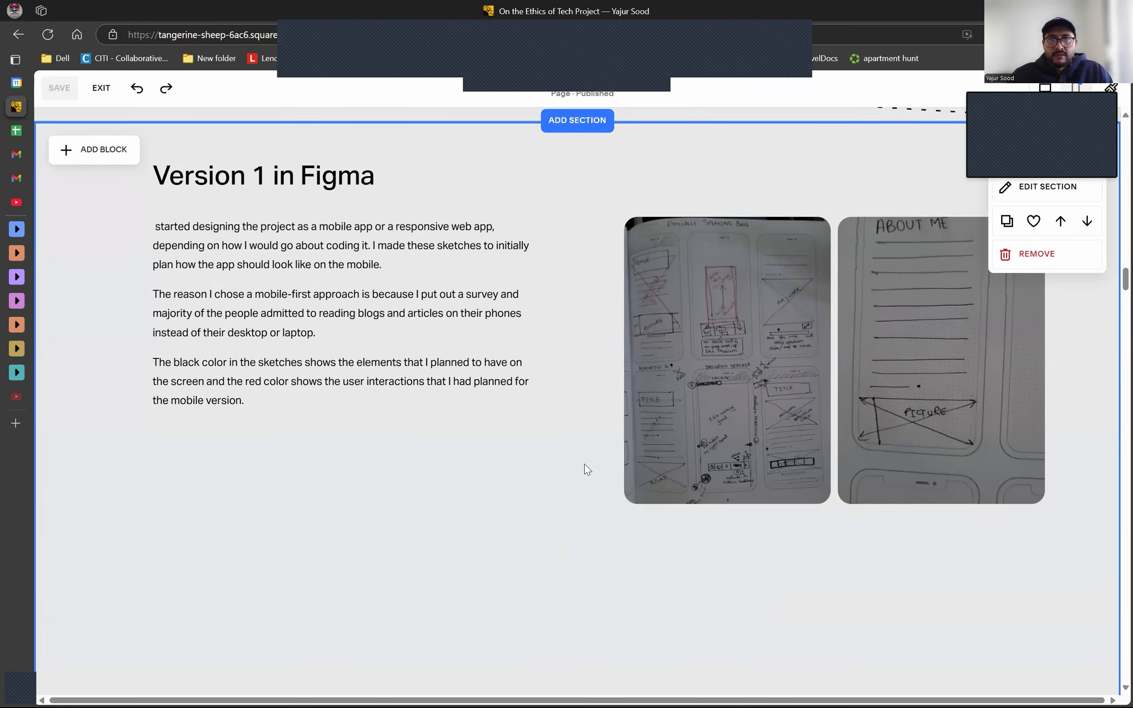
Step: Move the three-paragraph text block down to leave space beneath the Version 1 in Figma heading
scroll(491, 465, "down", 2)
scroll(427, 465, "up", 3)
left_click(315, 356)
left_click(468, 492)
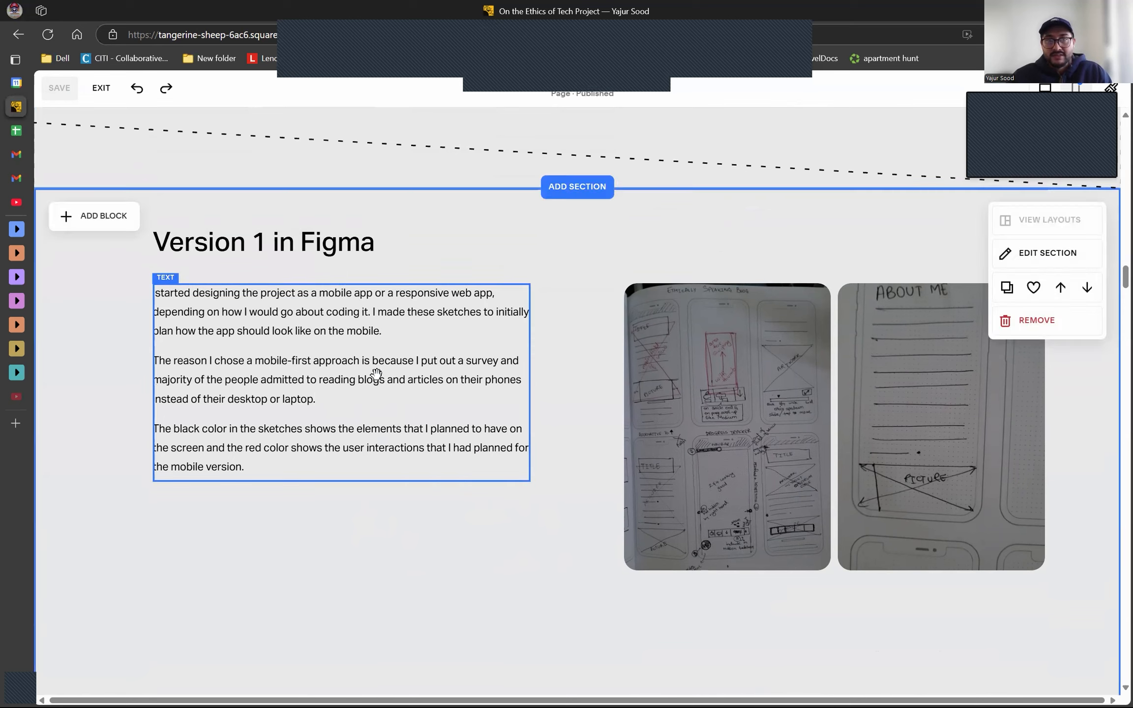
key("ctrl+z")
mouse_move(341, 435)
left_mouse_down()
mouse_move(343, 383)
mouse_move(341, 434)
left_mouse_up()
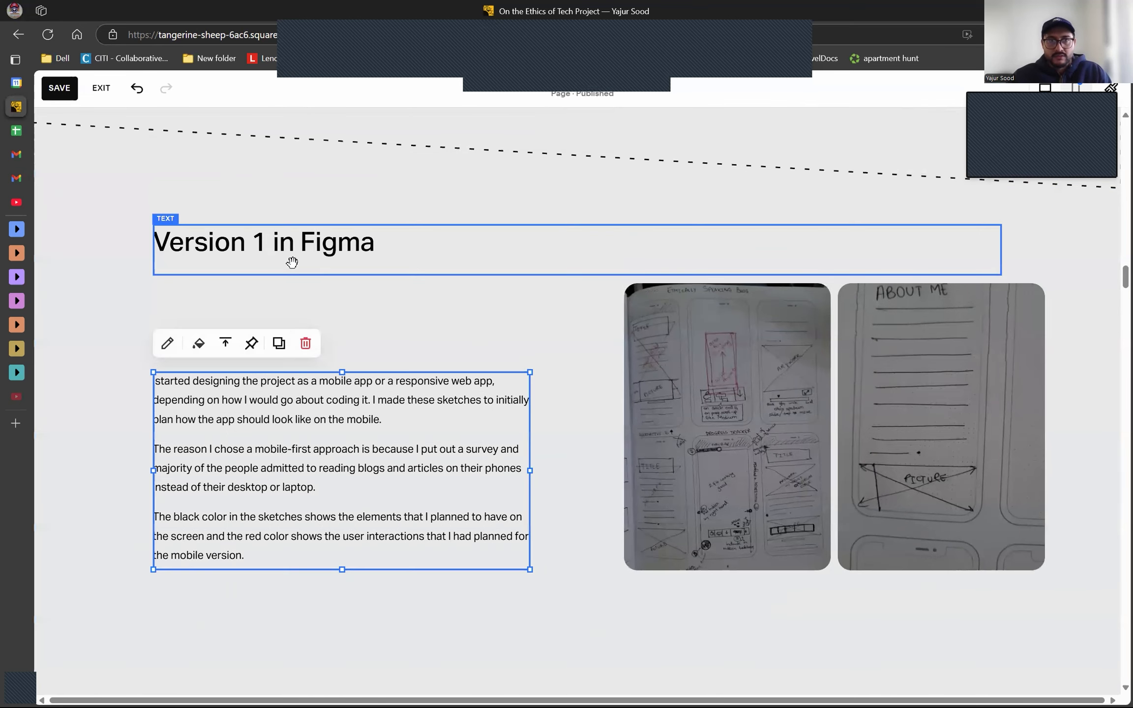
Step: Try moving the Version 1 in Figma heading down beside the images and narrowing it to end before them
left_click_drag(289, 260, 294, 320)
left_click(522, 597)
left_click(934, 319)
left_click_drag(1001, 310, 619, 311)
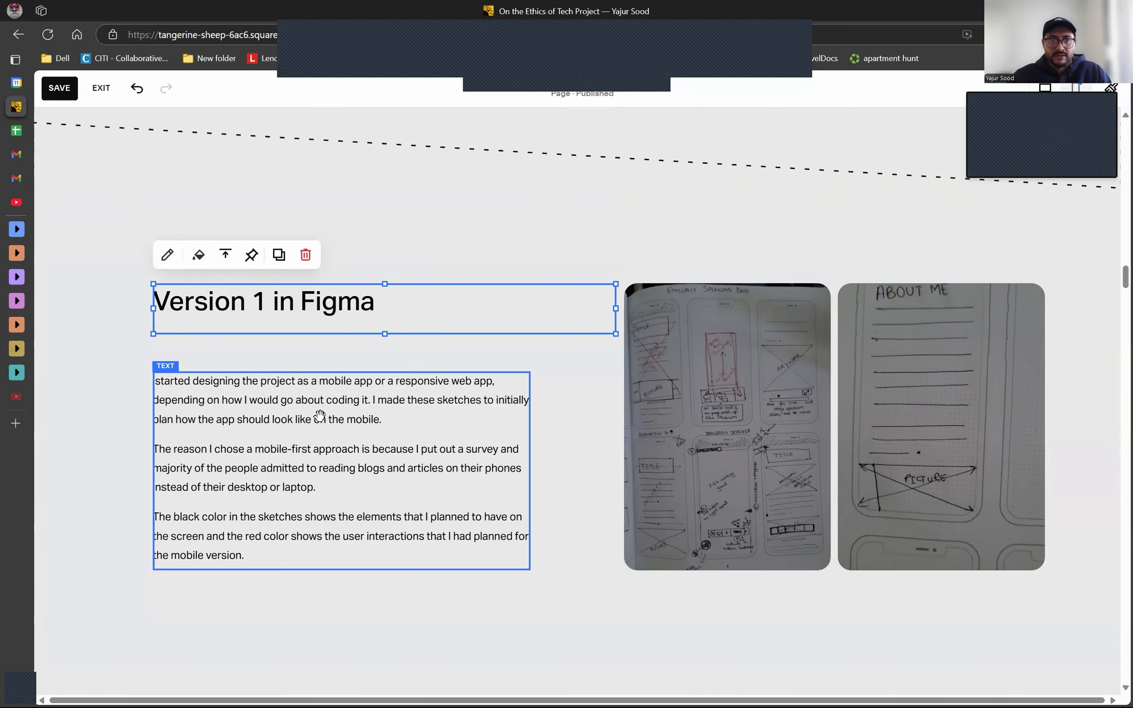
Step: Shift the paragraphs up one grid row and place the heading above the images, widened to their outer edge
left_click_drag(369, 437, 368, 408)
left_click(627, 614)
left_click_drag(393, 307, 394, 249)
left_click_drag(615, 249, 1047, 246)
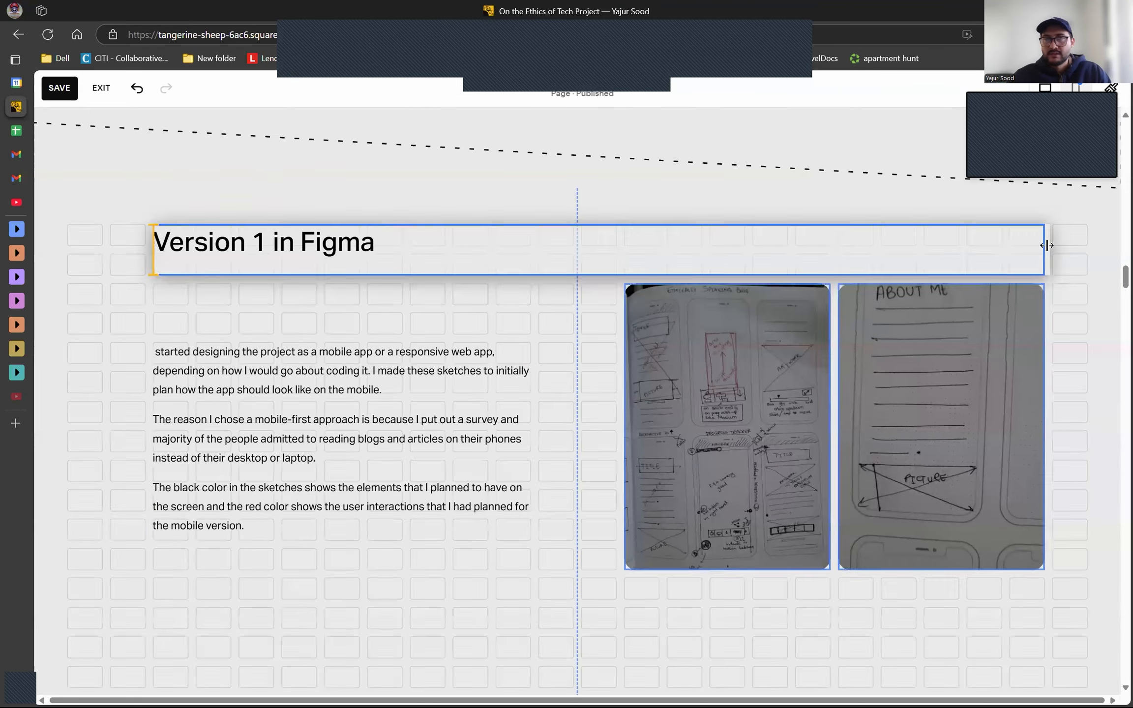
left_click(590, 605)
Step: Add a text block reading "Initial Sketches" and give it a larger text style
left_click(94, 216)
left_click(104, 301)
type("Initial Sketches")
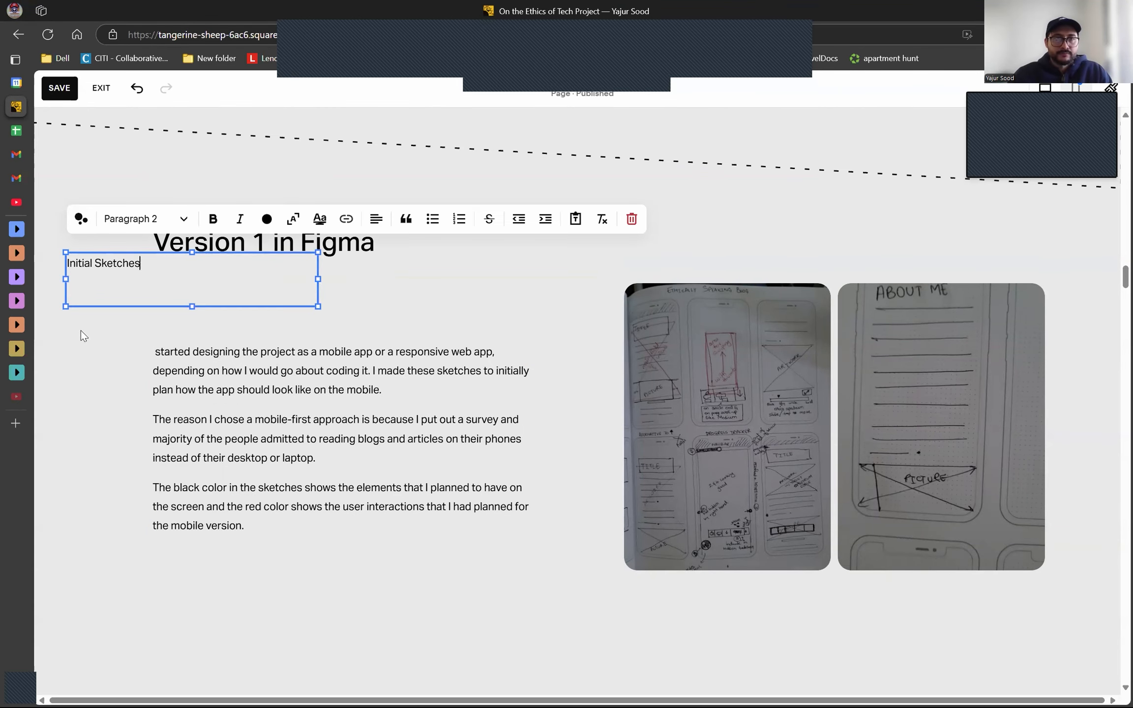
left_click(112, 320)
double_click(111, 266)
left_click(145, 219)
left_click(132, 368)
left_click(131, 295)
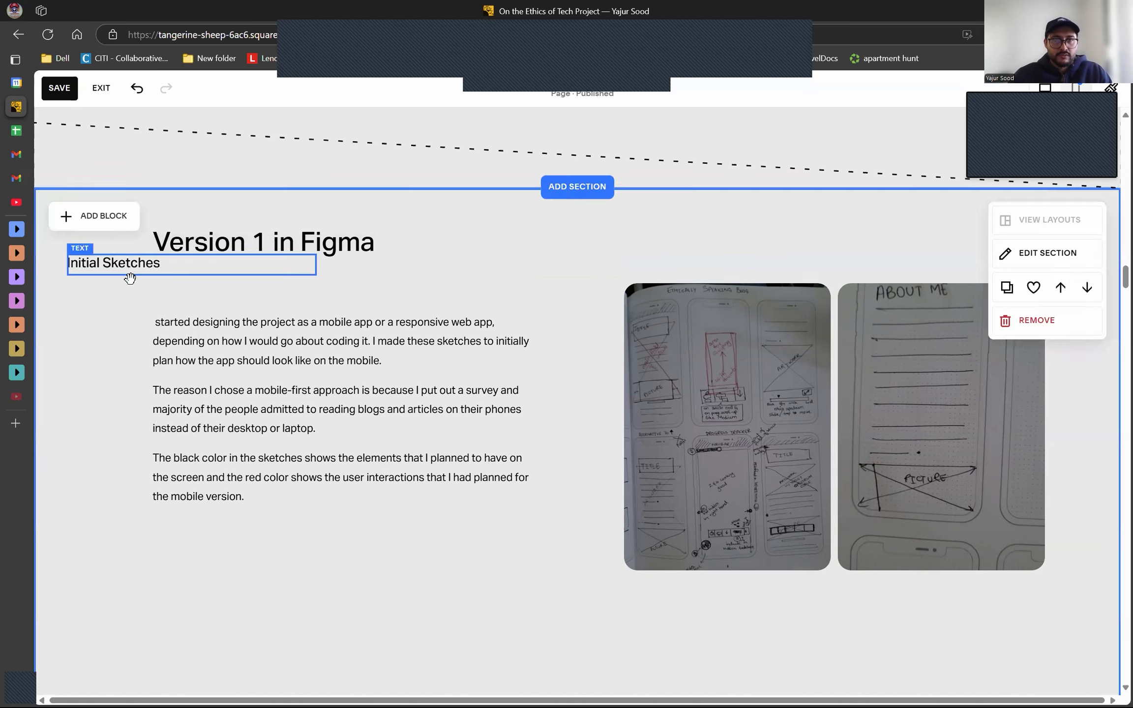
Step: Place the Initial Sketches subheading between the Version 1 in Figma heading and the paragraphs, aligned with their left edge
left_click_drag(204, 297, 290, 325)
left_click(336, 329)
scroll(344, 373, "down", 1)
left_click(378, 473)
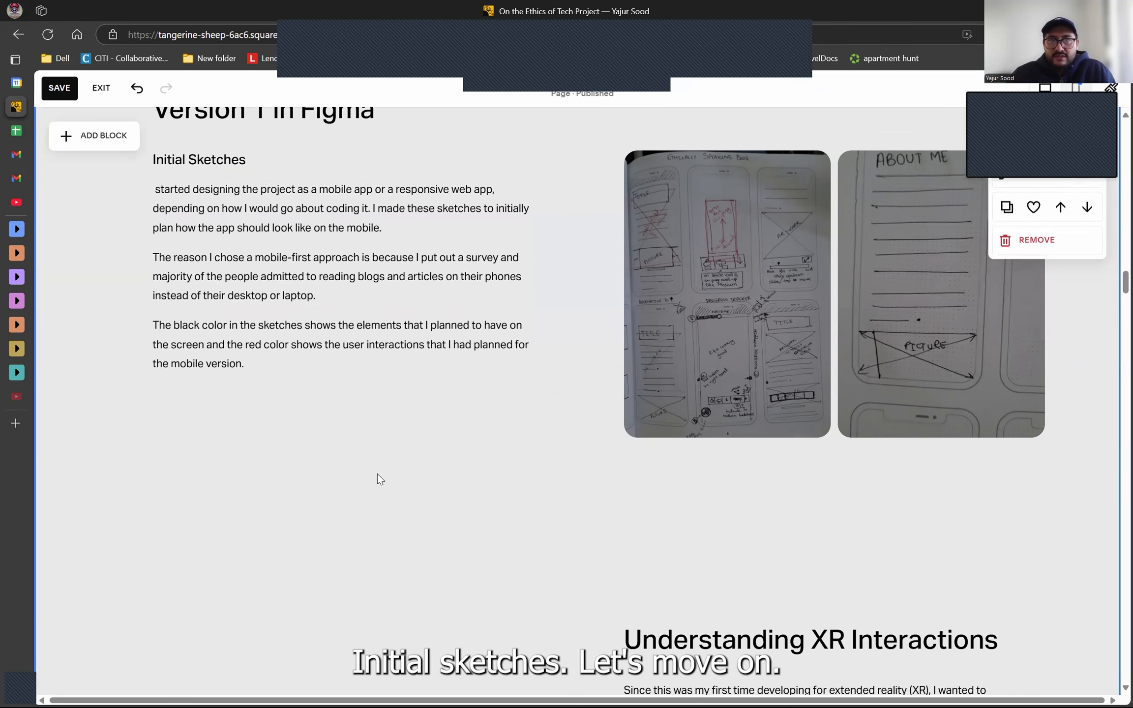
Step: Delete the Understanding XR Interactions heading and its paragraph below the sketch images, and save the page
scroll(649, 450, "down", 3)
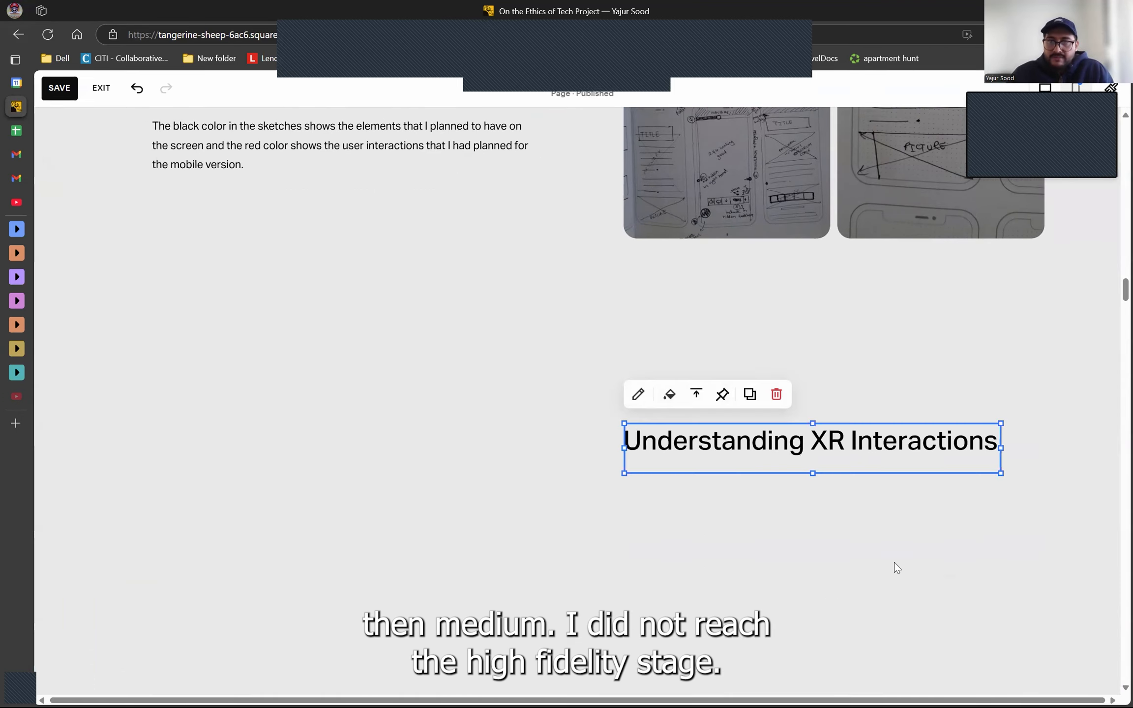
key("Delete")
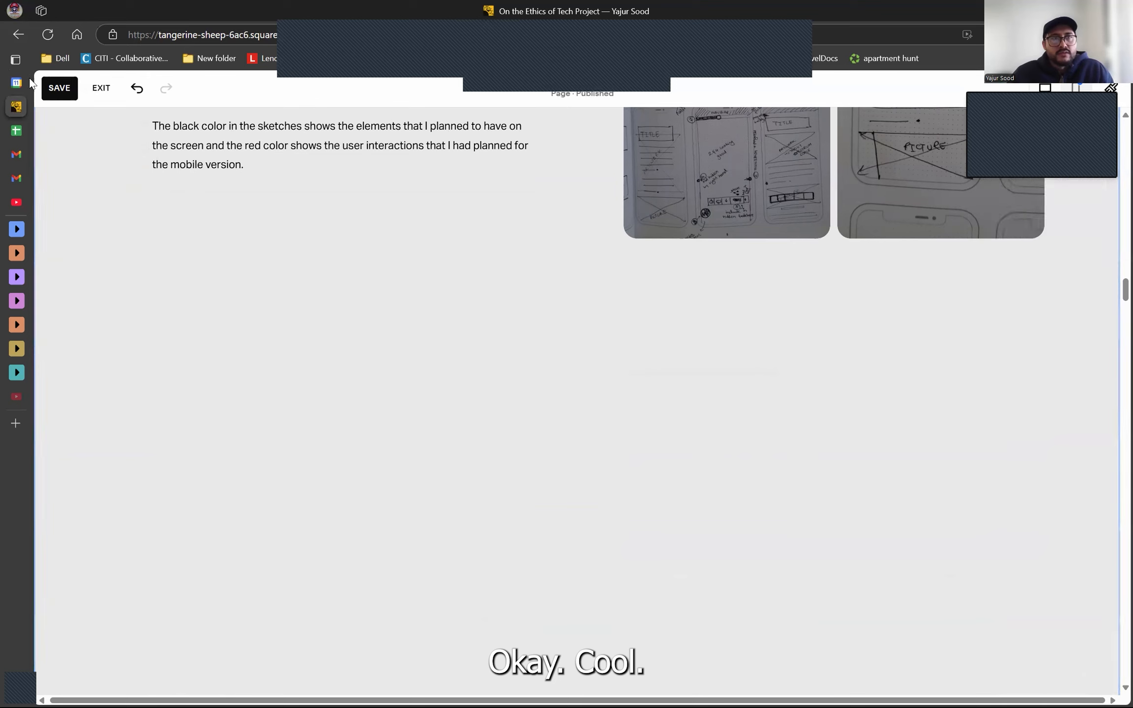
left_click(59, 88)
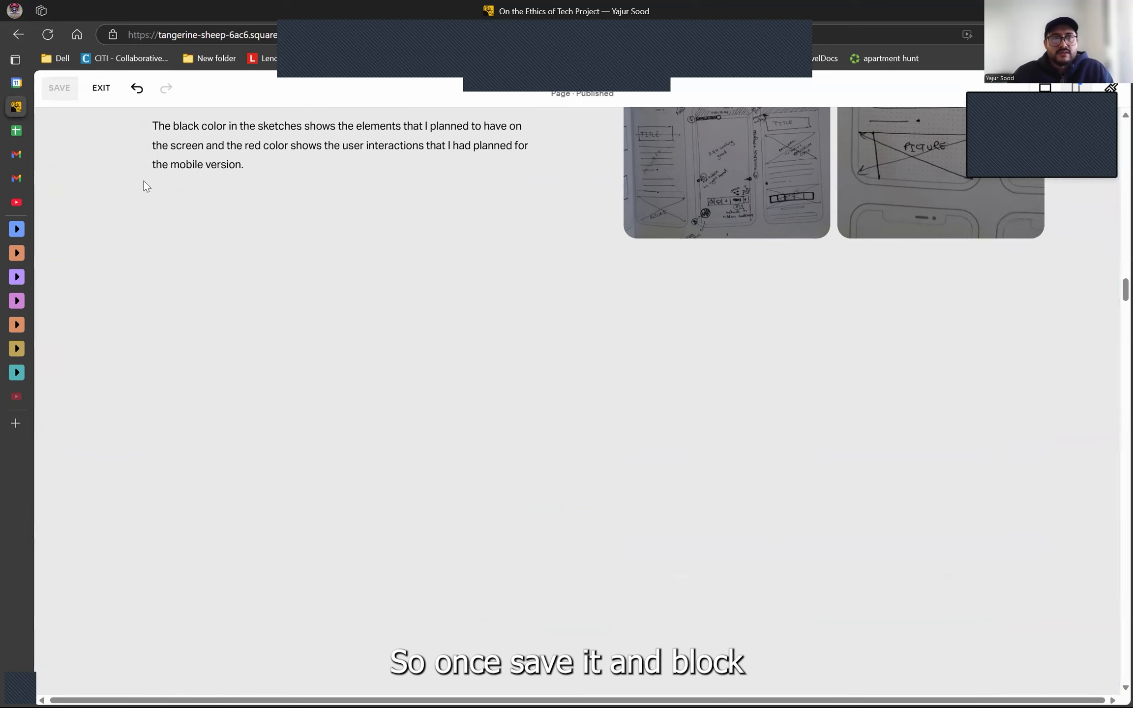
Step: Add an empty image block below the Initial Sketches paragraphs, aligned with their left edge
left_click(94, 136)
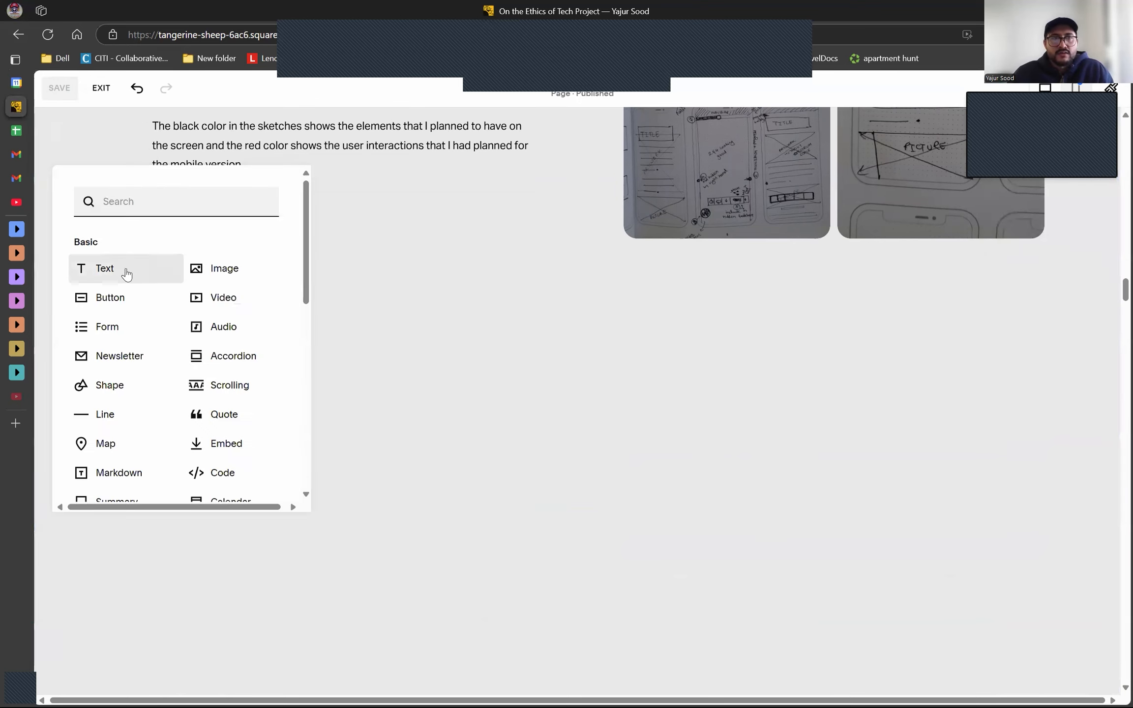
left_click(197, 275)
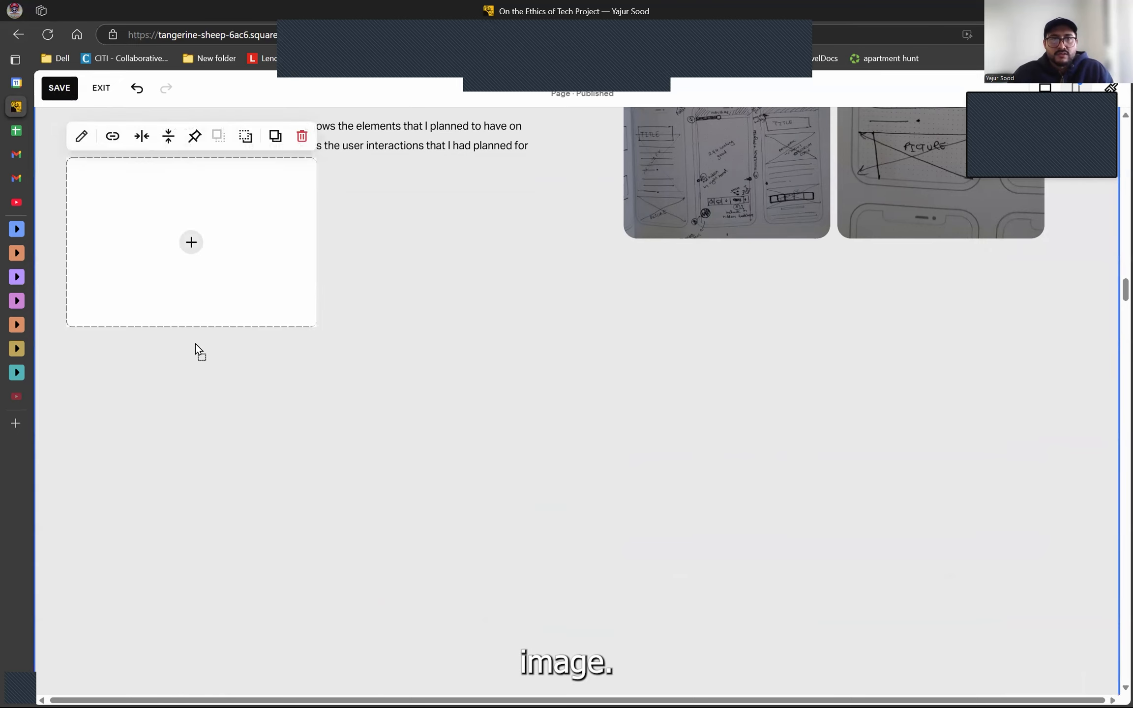
left_click_drag(203, 324, 202, 325)
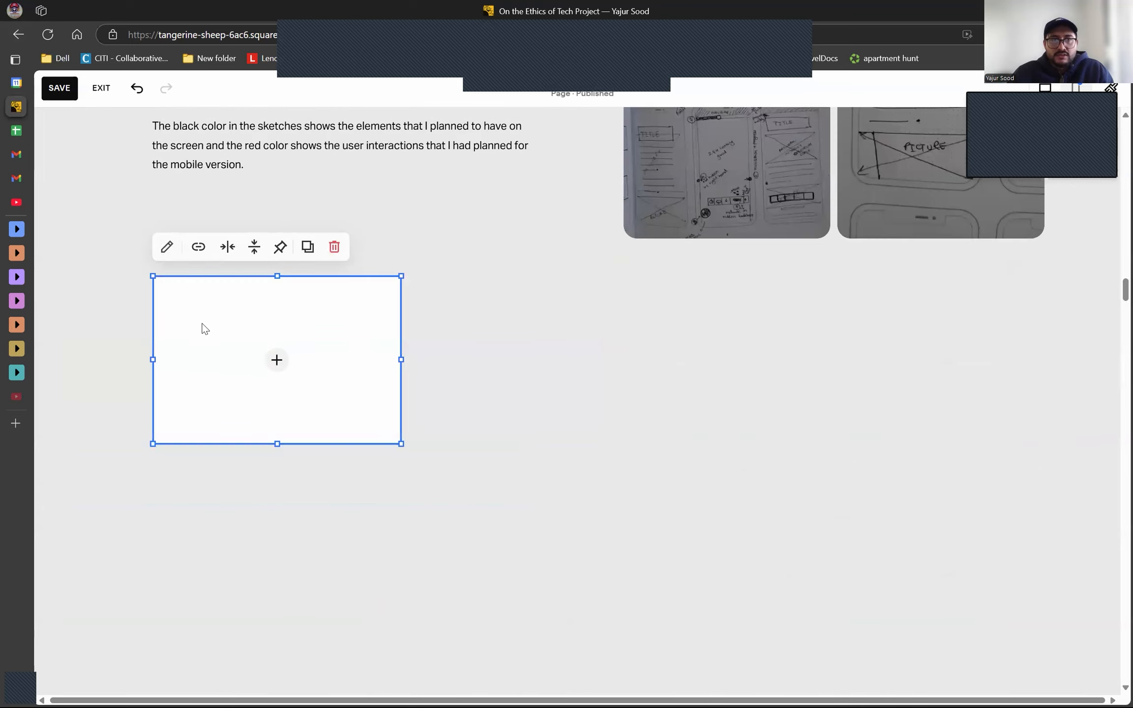
left_click(165, 252)
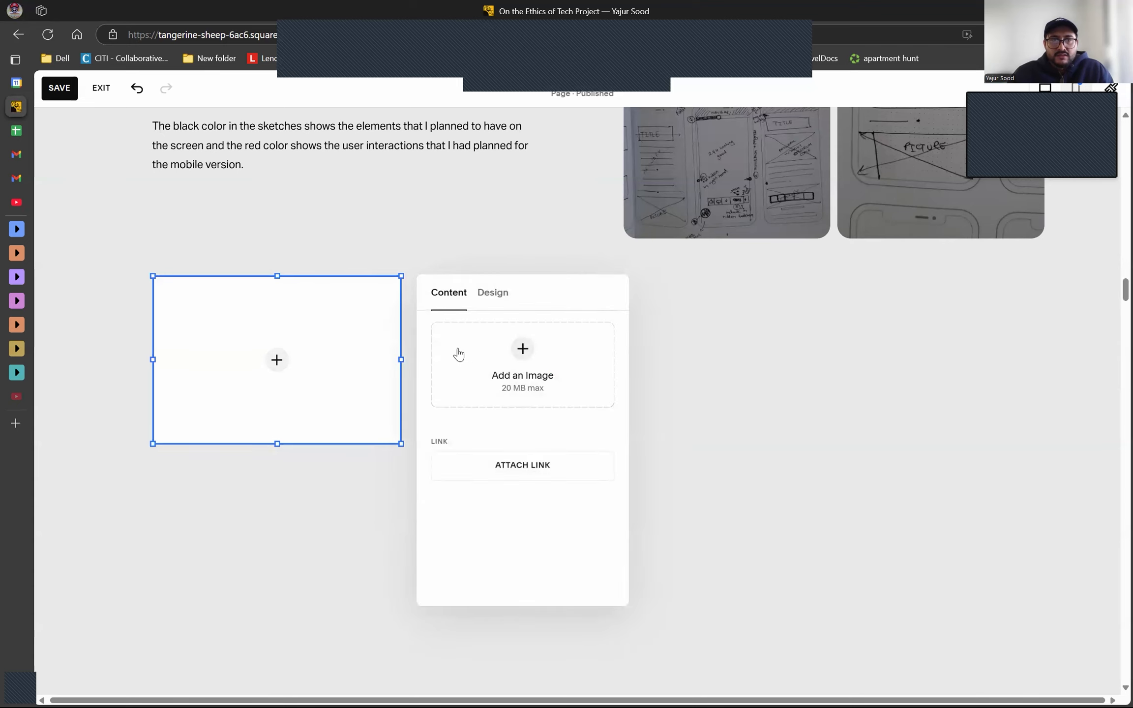
left_click(521, 355)
left_click(505, 392)
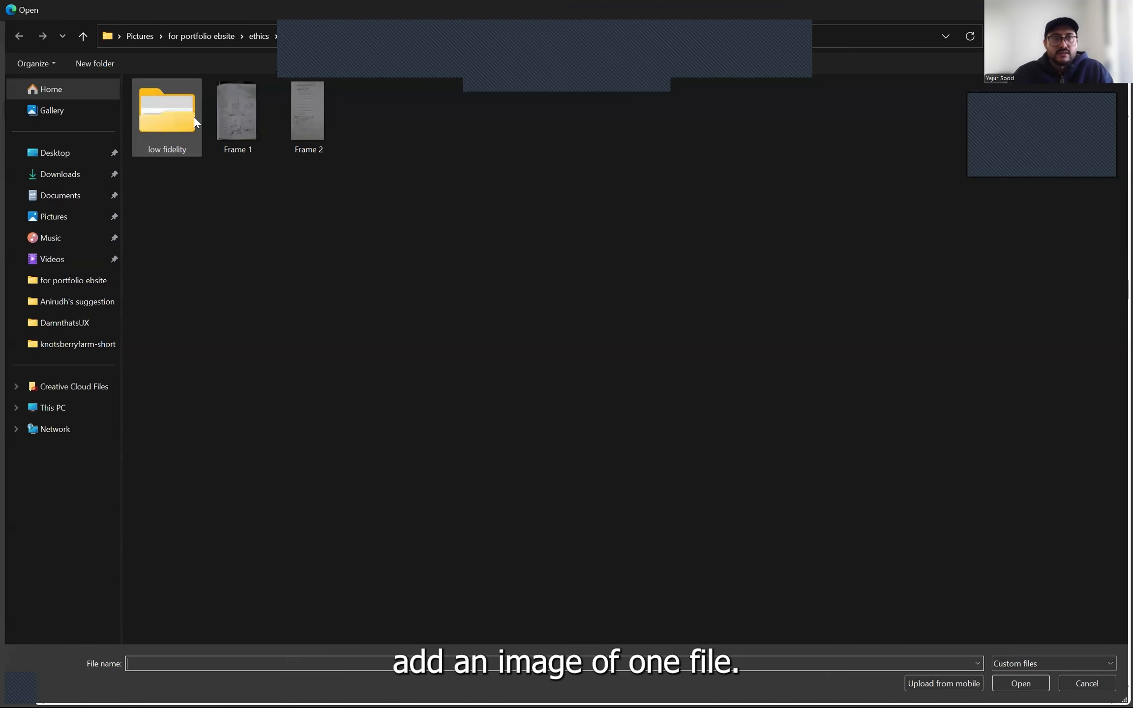
double_click(195, 112)
left_click(173, 129)
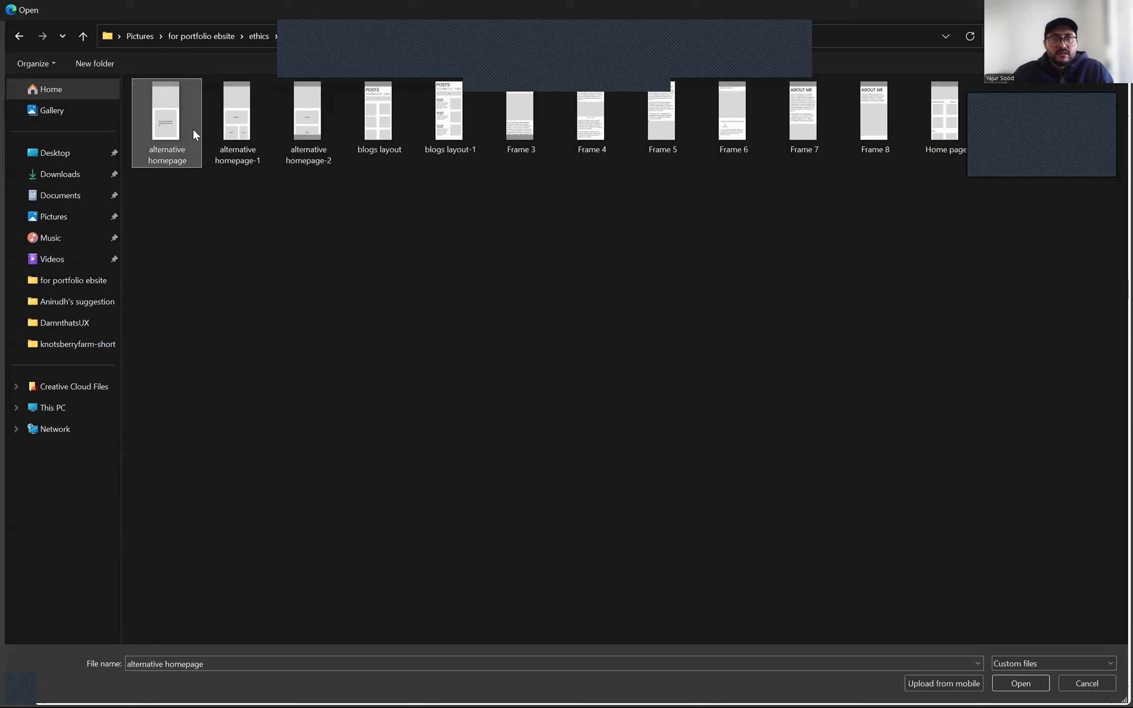
left_click(255, 139)
left_click(167, 118)
left_click(238, 148)
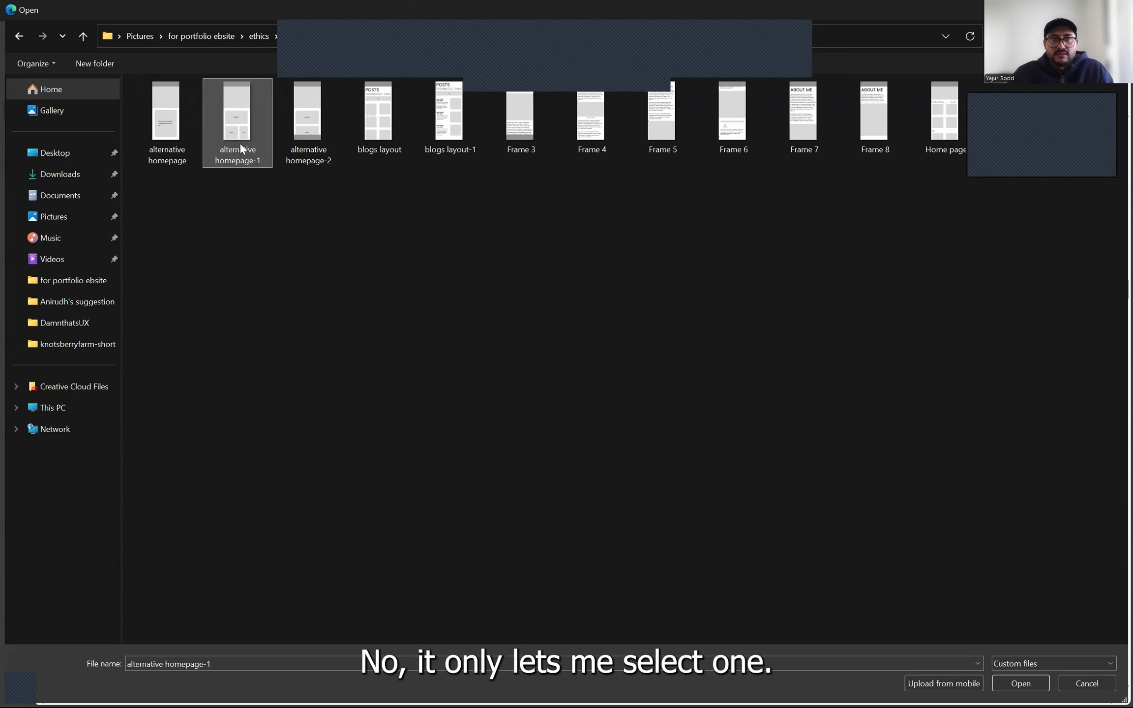
left_click(427, 134)
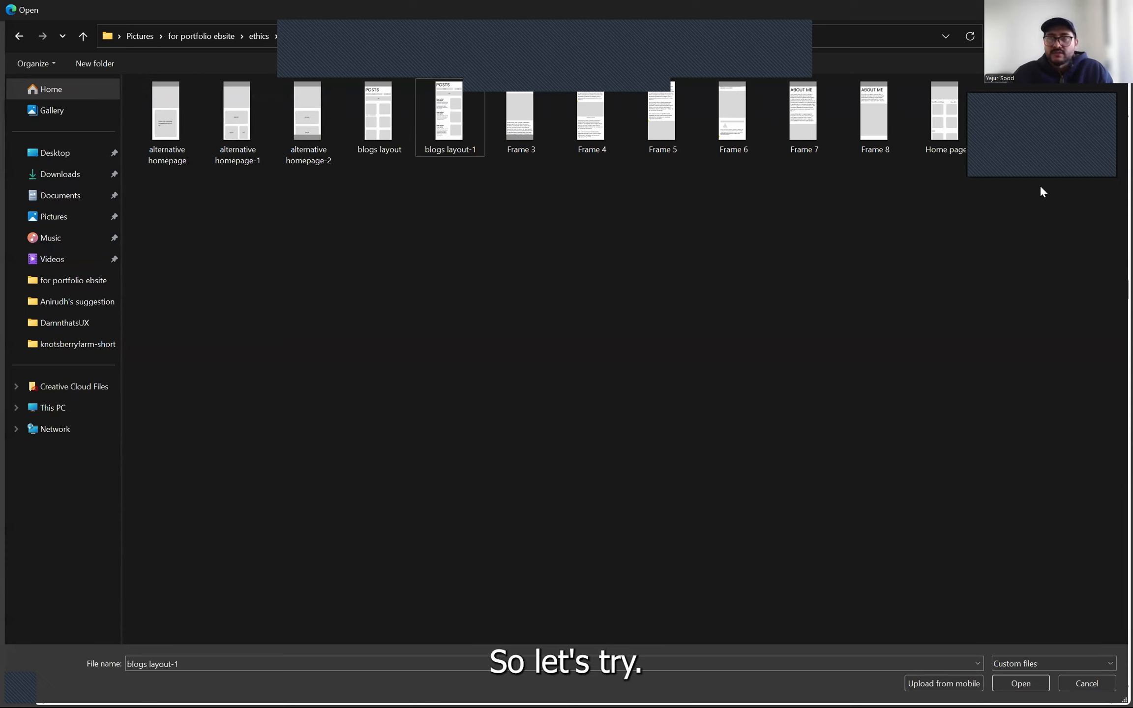
key("Escape")
left_click(360, 265)
left_click(341, 315)
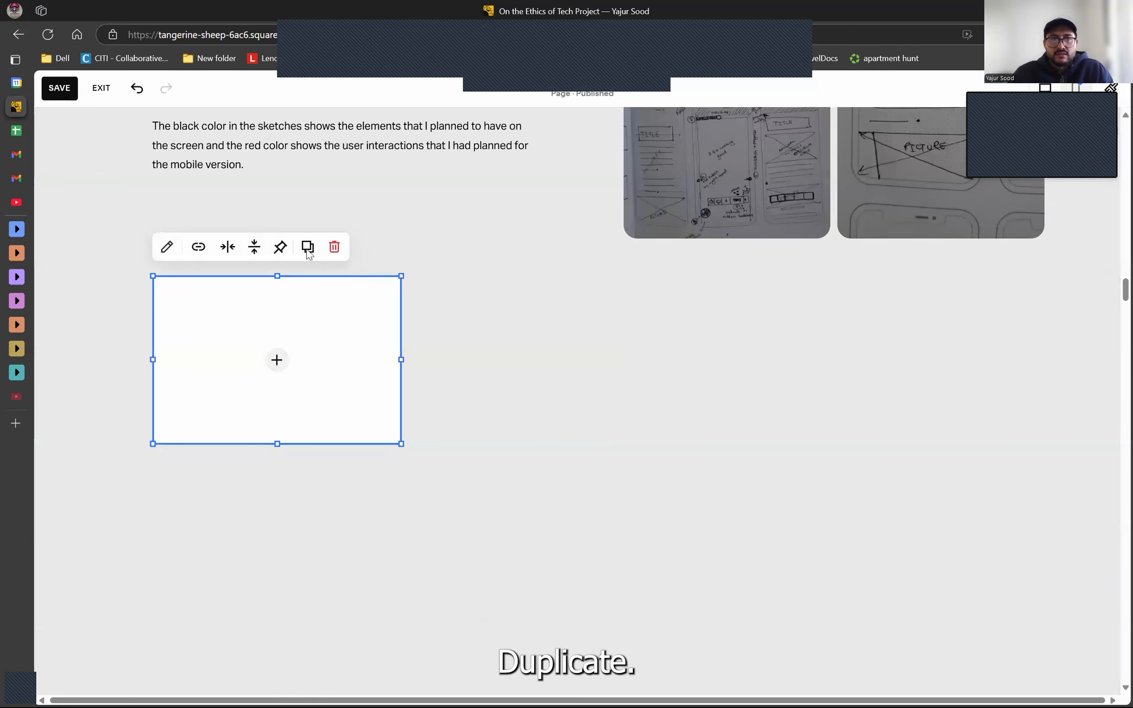
Step: Duplicate the empty image block and try selecting both blocks together to fill them at once
left_click(307, 247)
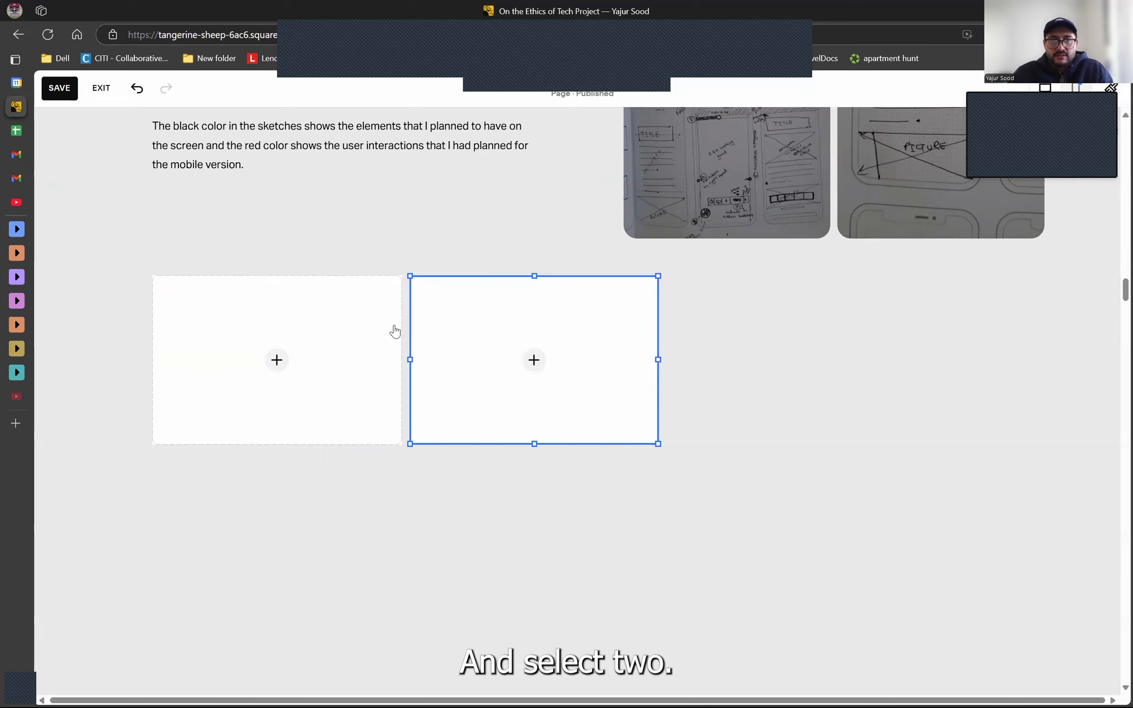
left_click(394, 325, "shift")
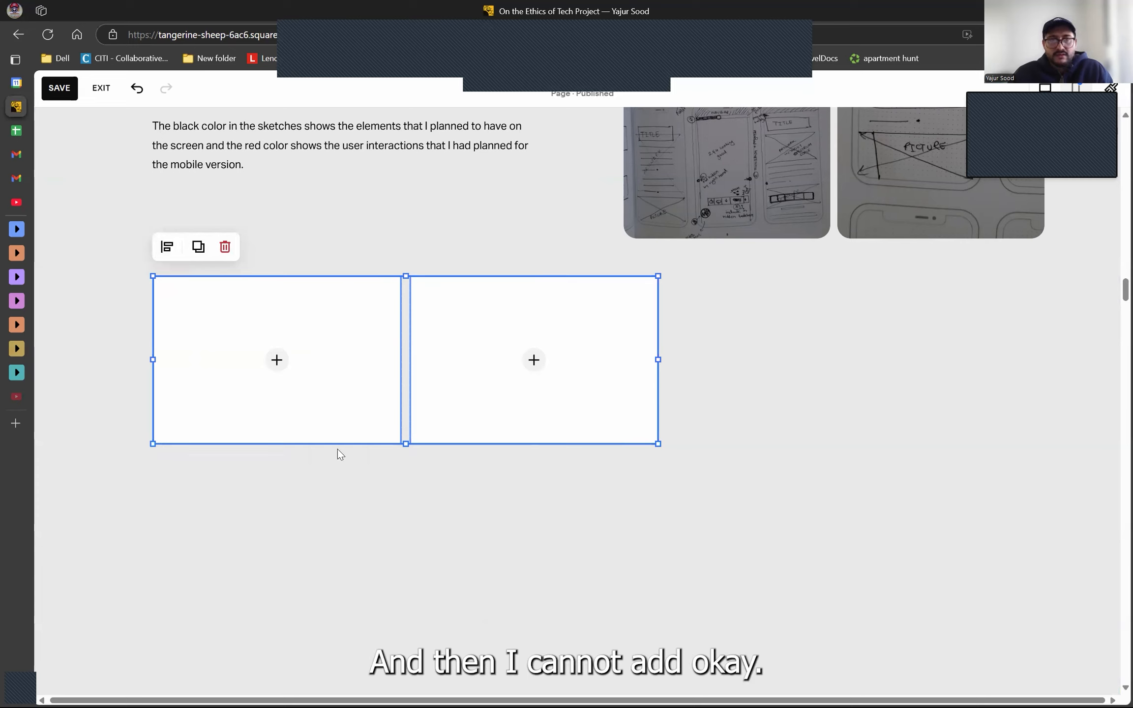
left_click(322, 386)
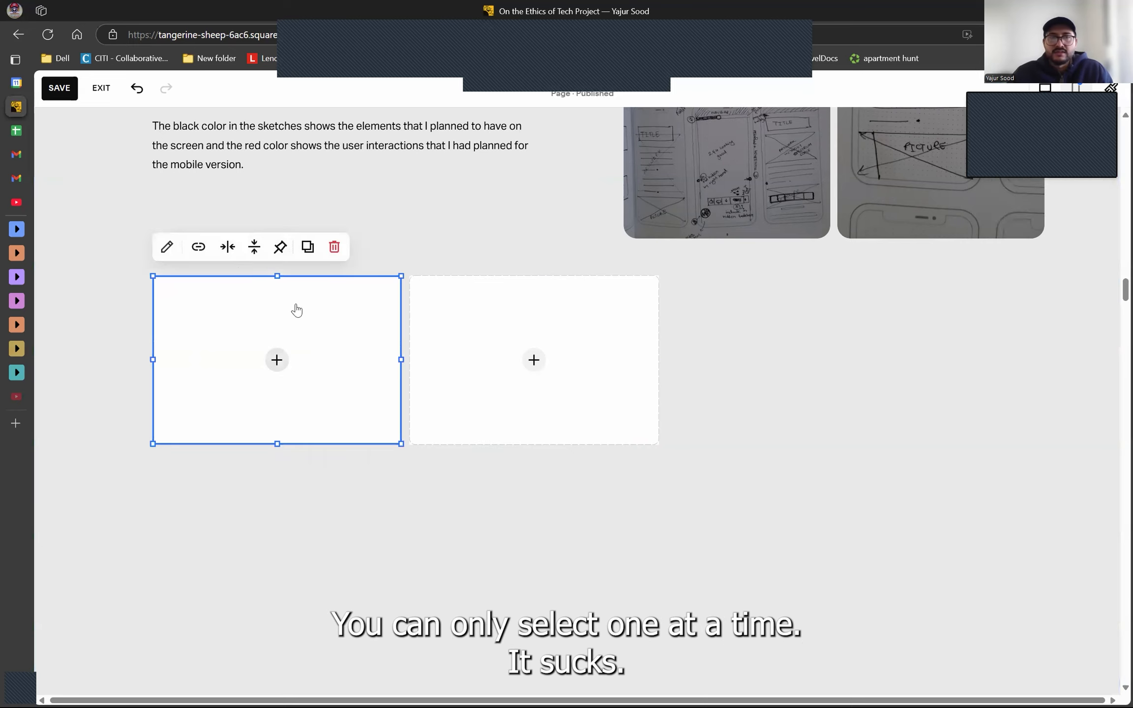
Step: Upload alternative homepage from the low fidelity folder into the original image block and fit it in a tall, narrow frame
left_click(167, 247)
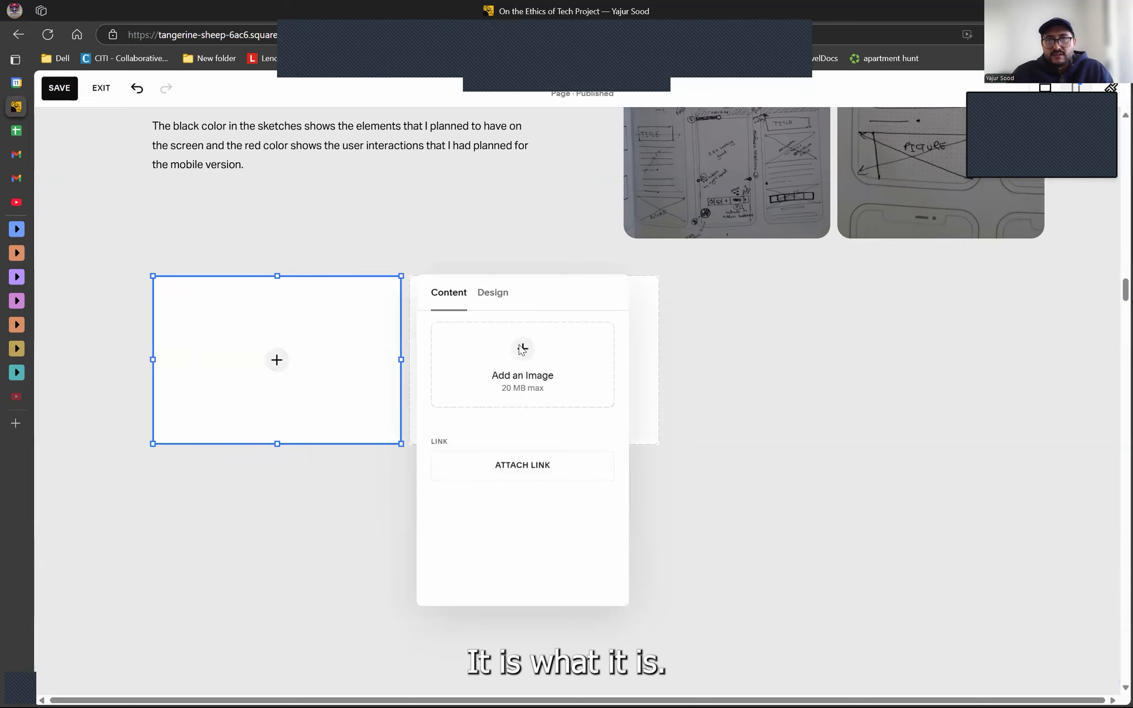
left_click(522, 348)
left_click(510, 384)
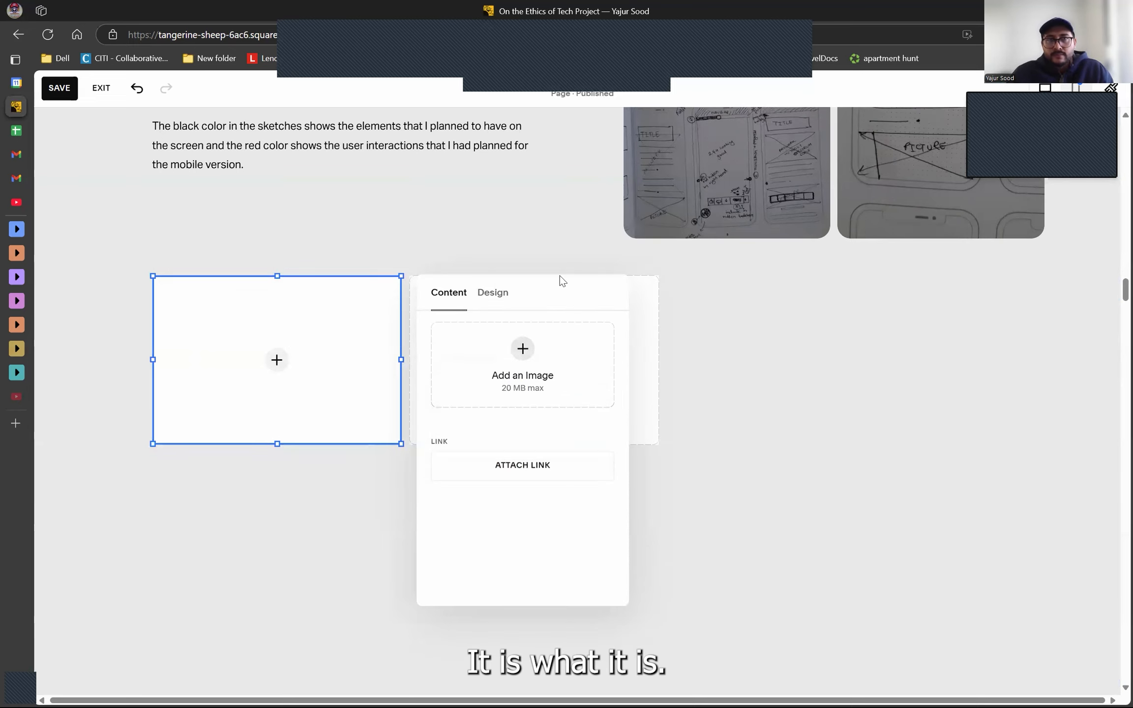
double_click(169, 114)
left_click(186, 116)
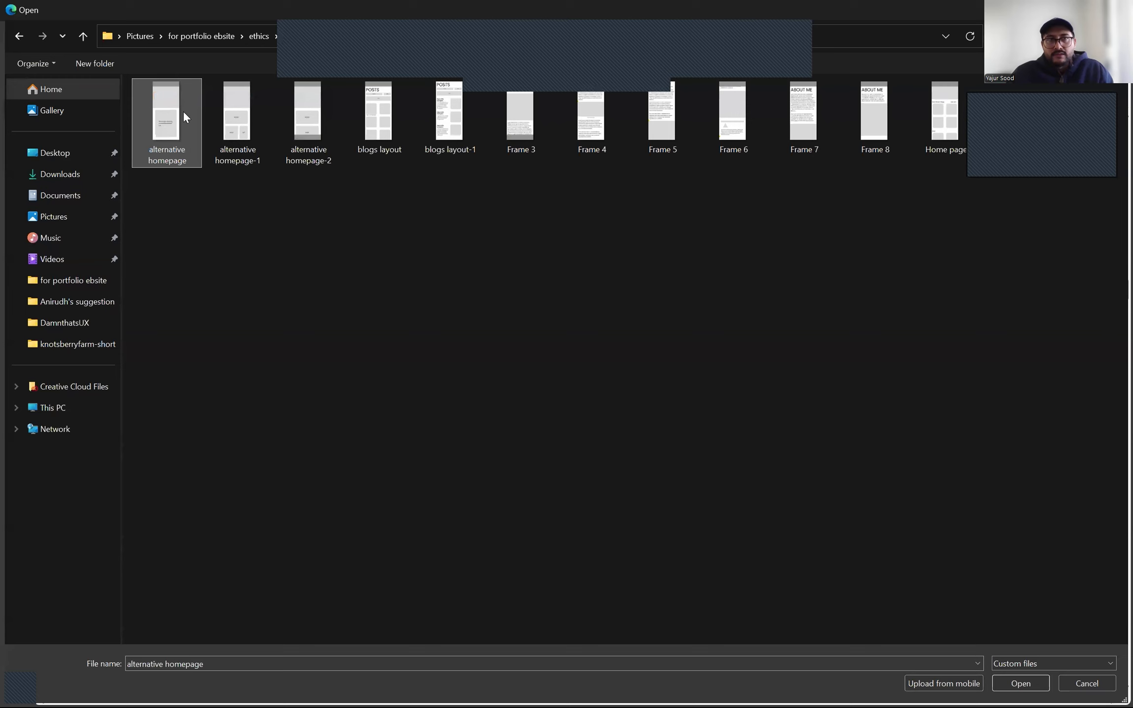
left_click(1008, 682)
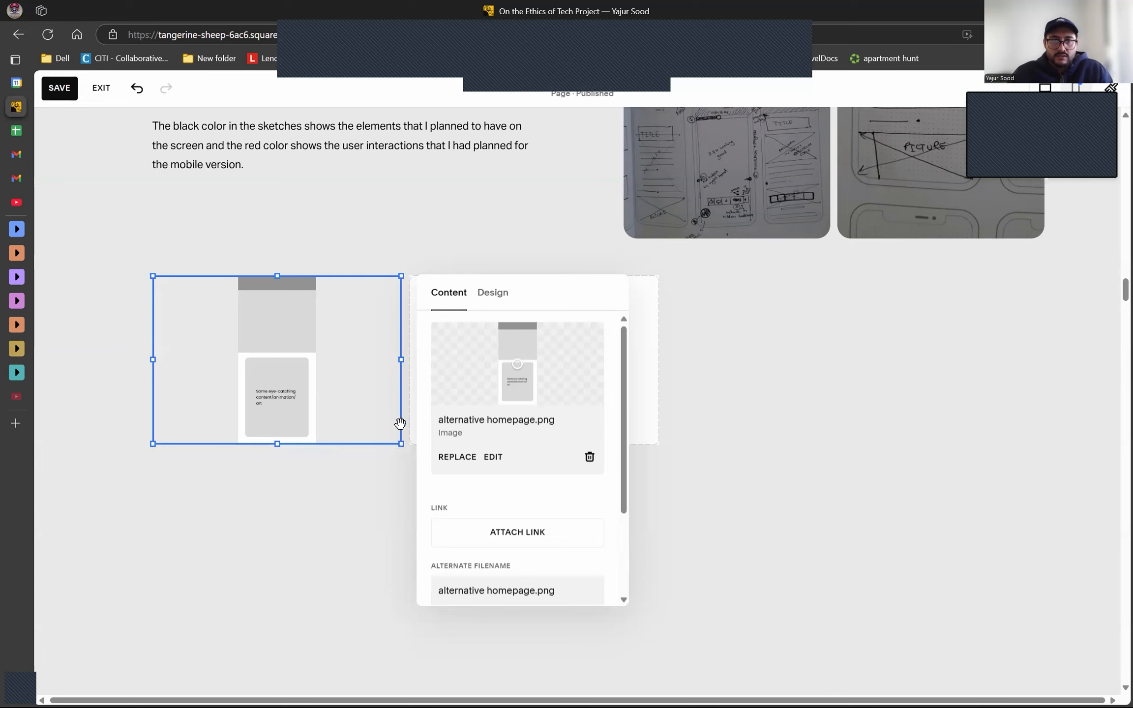
left_click(412, 298)
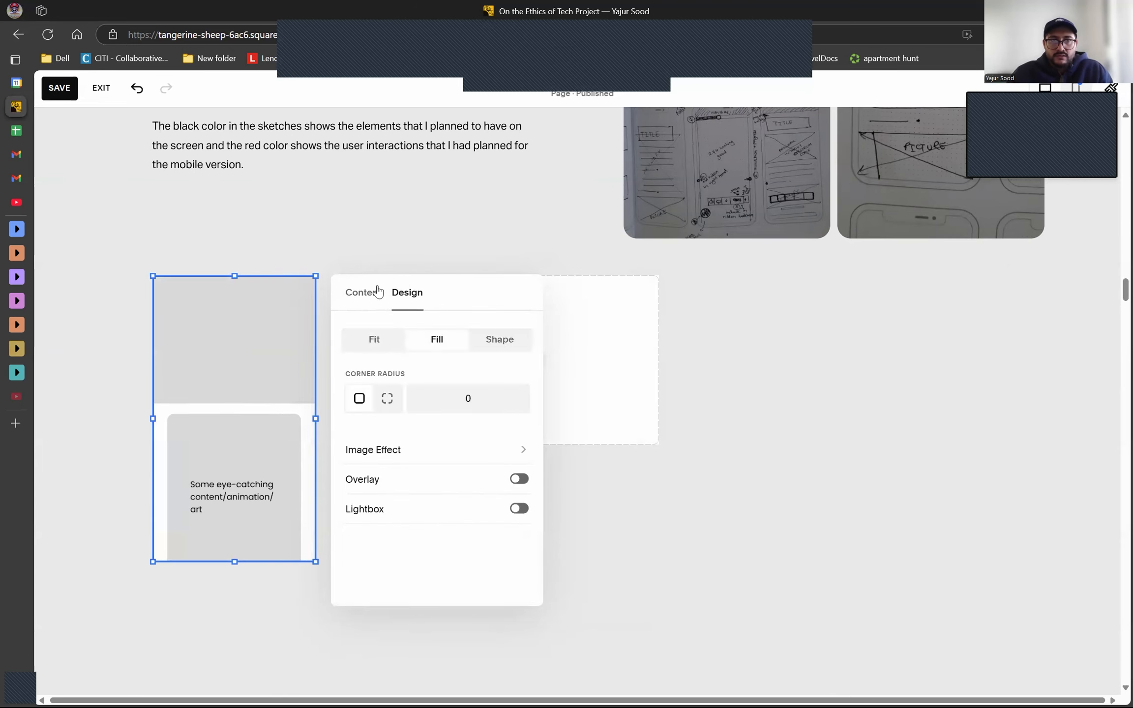
left_click(231, 330)
Step: Duplicate the wireframe image block beside the first, aligned with its upper edge, and replace its image with alternative homepage-1
left_click(308, 246)
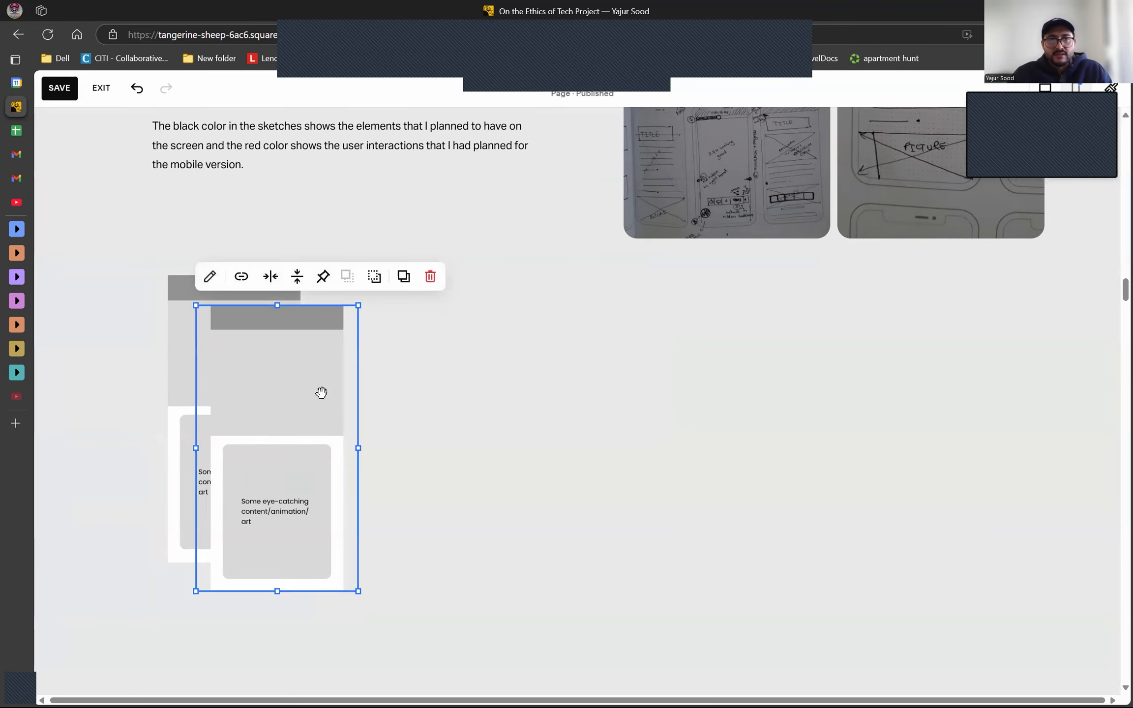
left_click_drag(279, 391, 412, 361)
left_click(339, 247)
left_click(540, 460)
left_click(597, 486)
left_click(1013, 683)
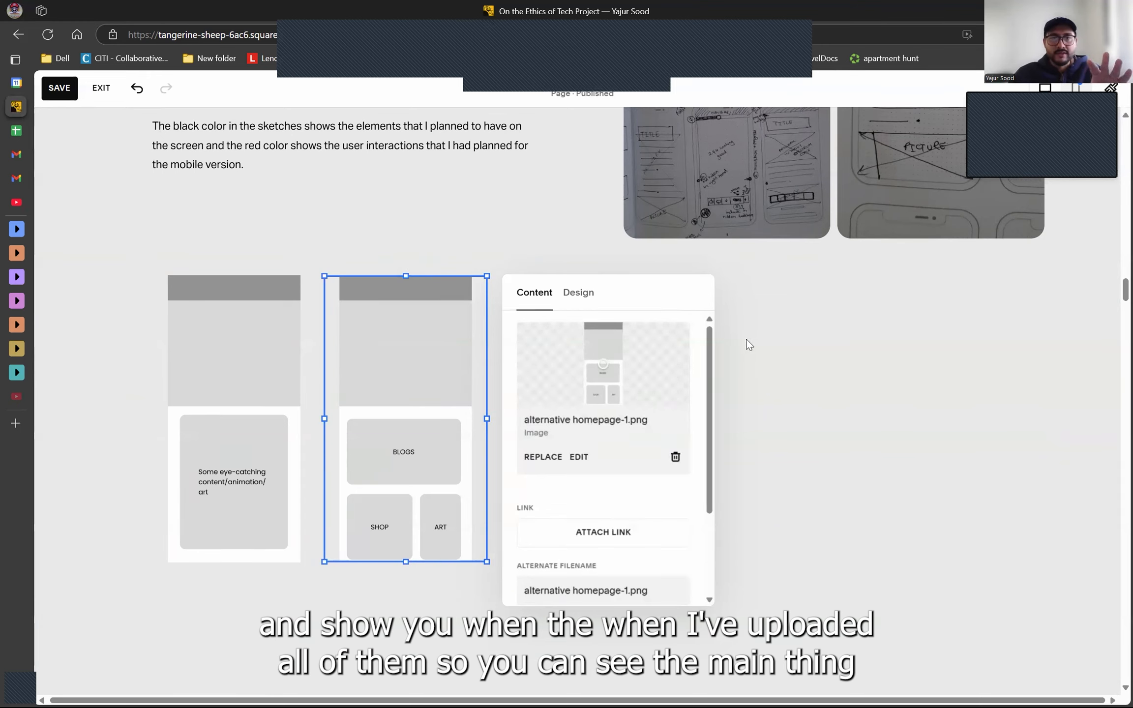
left_click(468, 316)
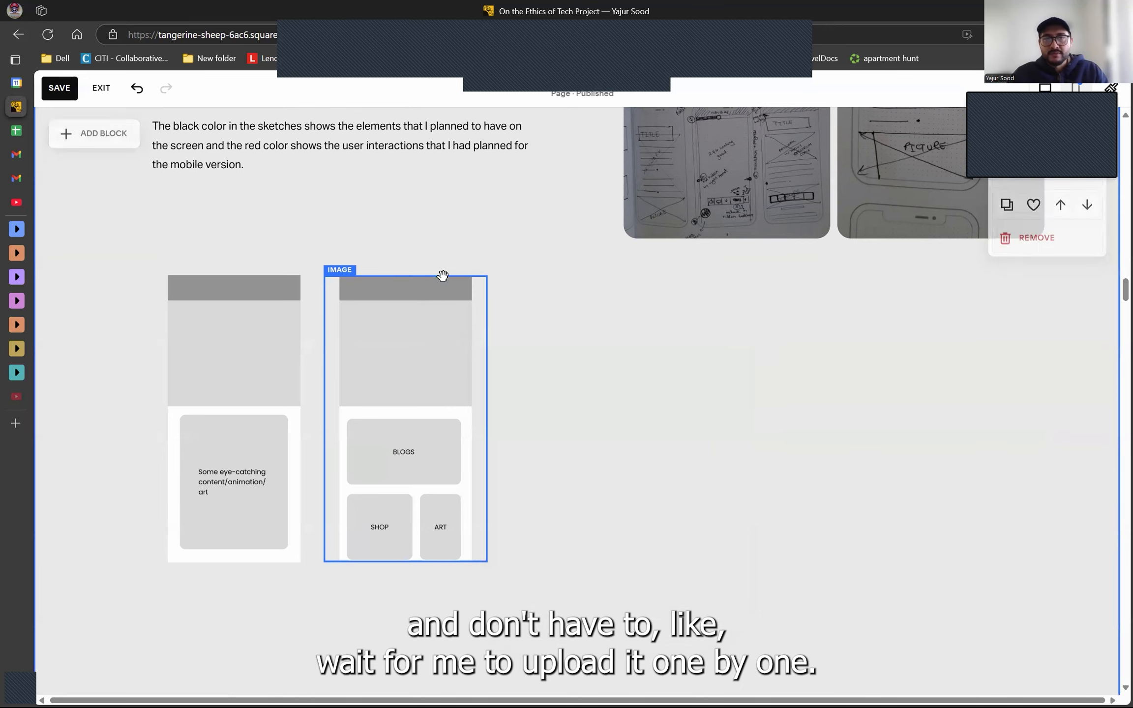
left_click(443, 275)
Step: Review the rows of uploaded wireframe screens, from the alternative homepages down to the About Me pages
scroll(727, 276, "down", 10)
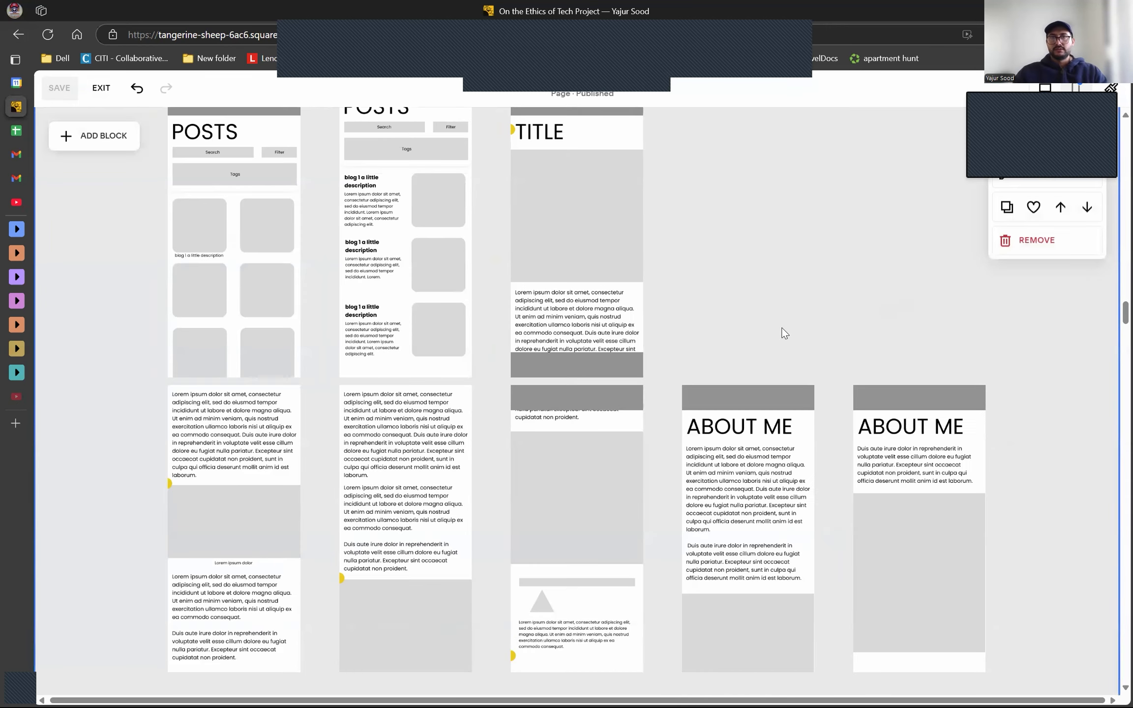
scroll(783, 332, "up", 8)
scroll(784, 328, "down", 5)
scroll(787, 328, "up", 4)
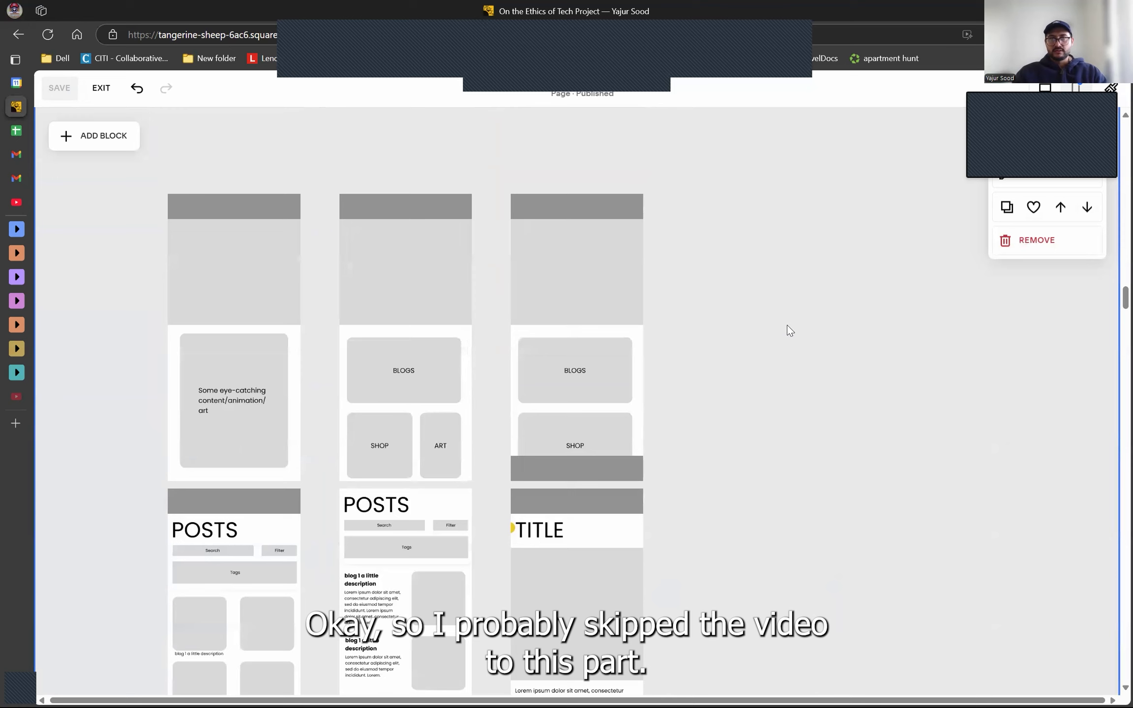
scroll(790, 329, "up", 1)
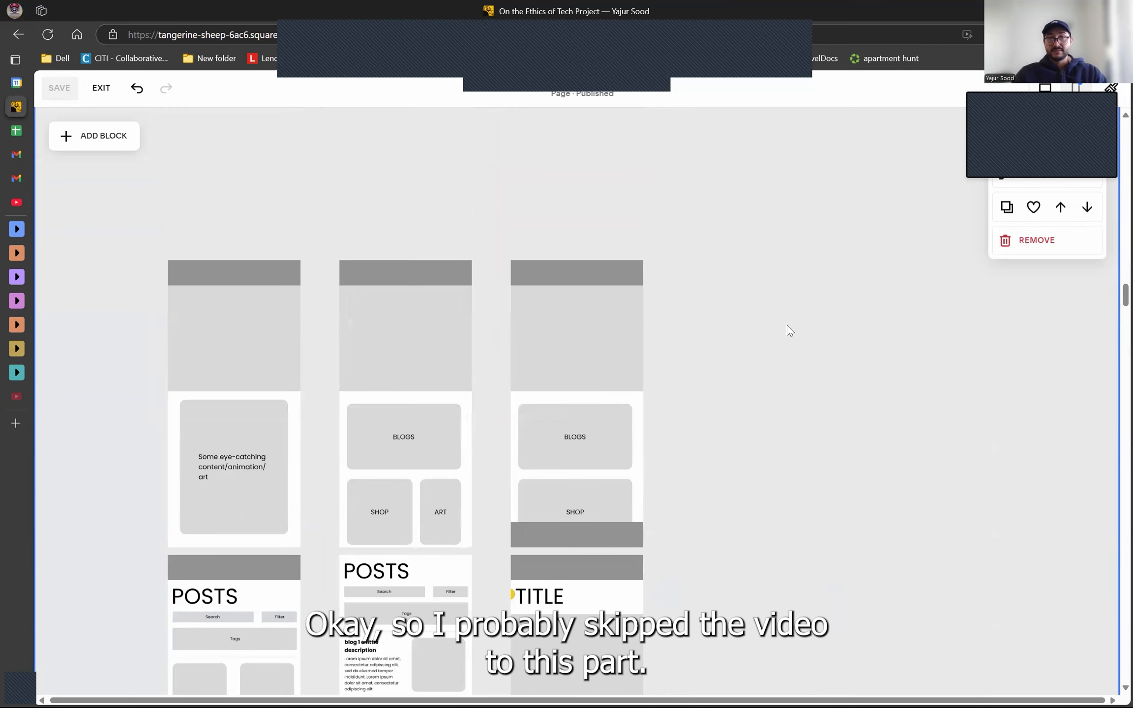
scroll(787, 328, "down", 8)
scroll(831, 483, "up", 2)
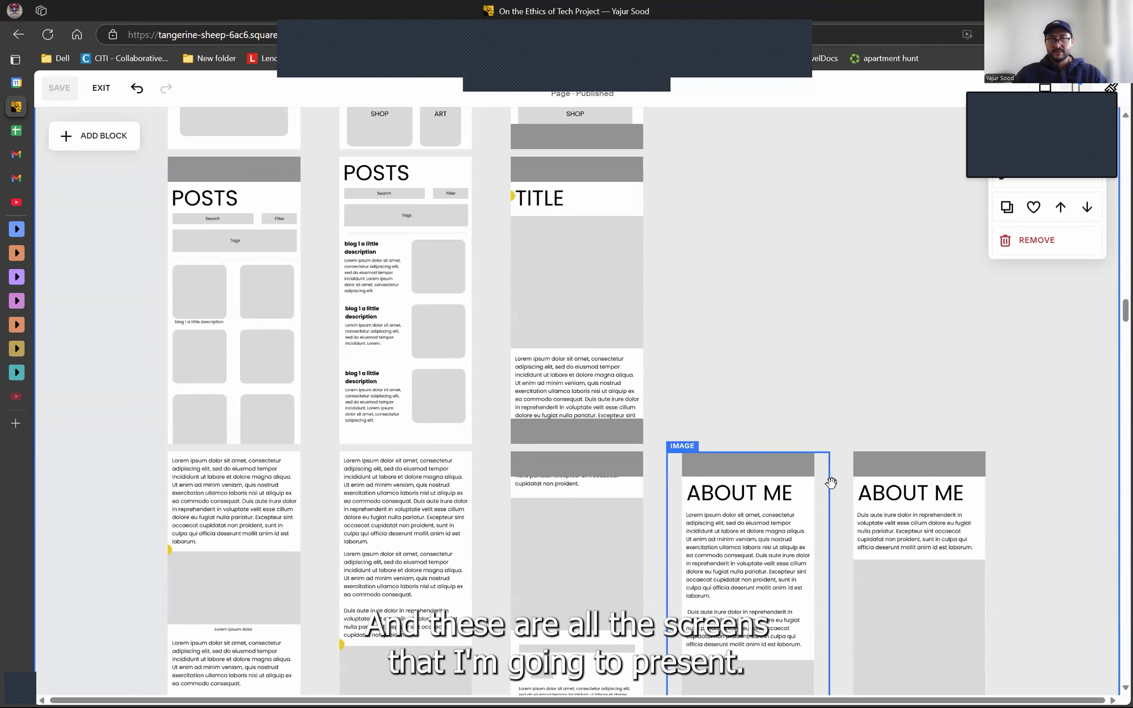
Step: Move the Low-Fidelity Wireframes subheading across to the right half of the section, keeping it above the wireframe images
scroll(341, 418, "up", 8)
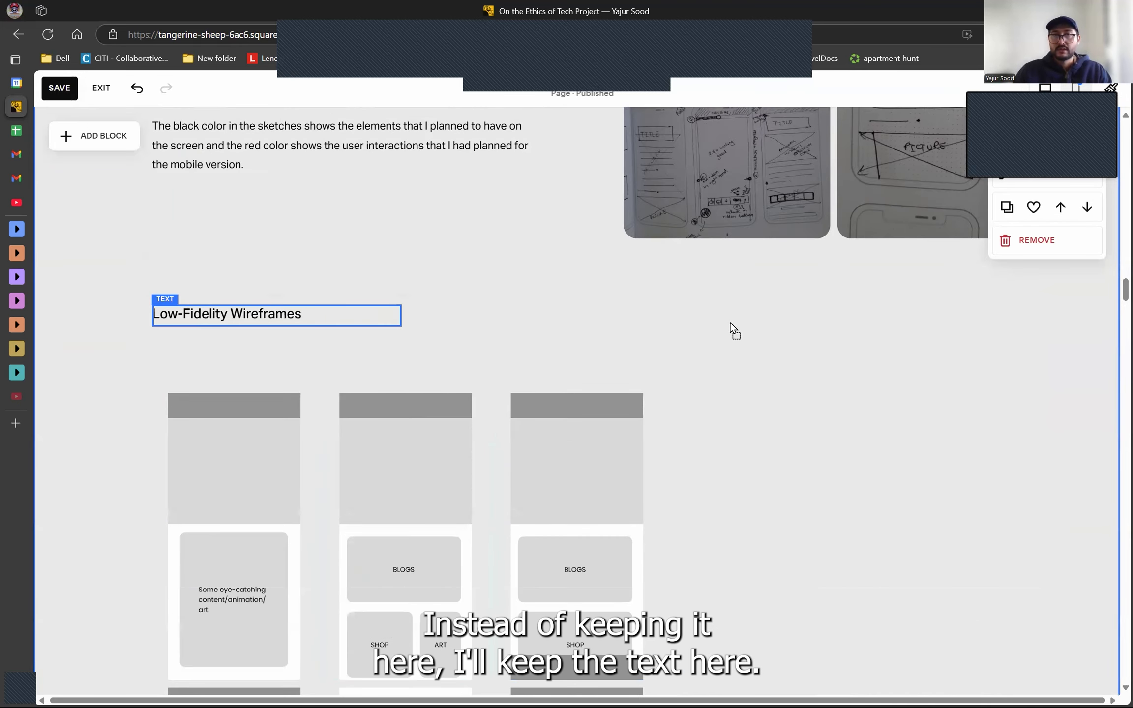
left_click_drag(716, 318, 717, 320)
left_click(718, 375)
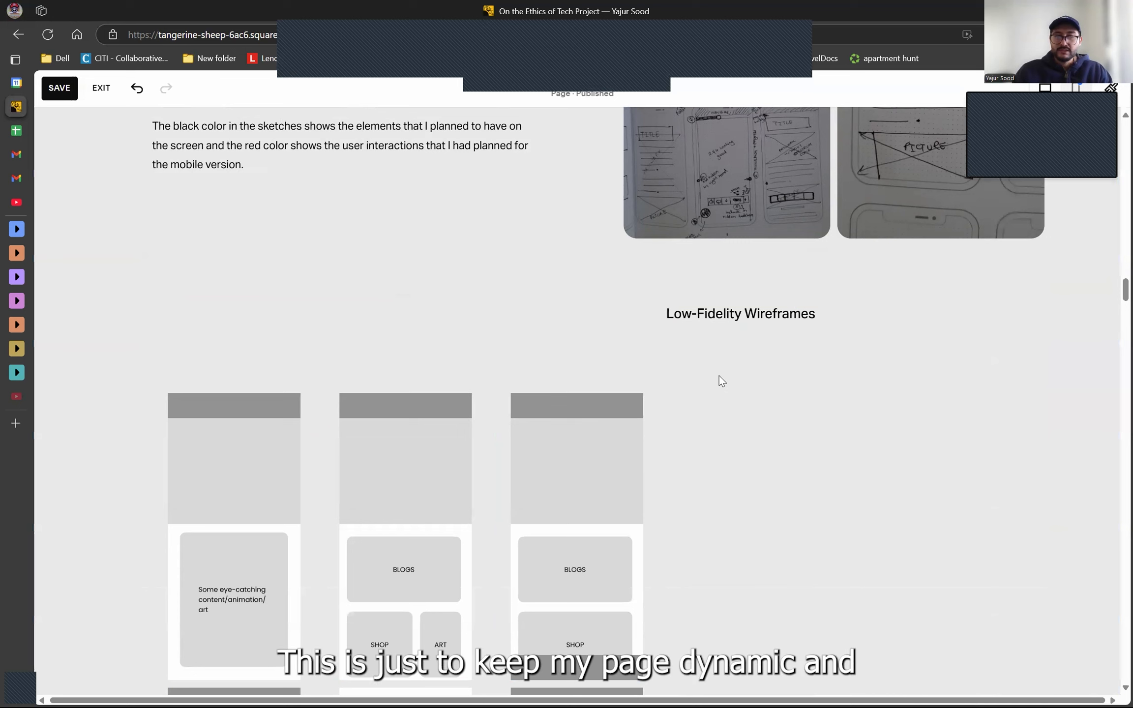
Step: Check the Low-Fidelity Wireframes subheading's placement against the Initial Sketches layout above and save the page
scroll(653, 336, "up", 5)
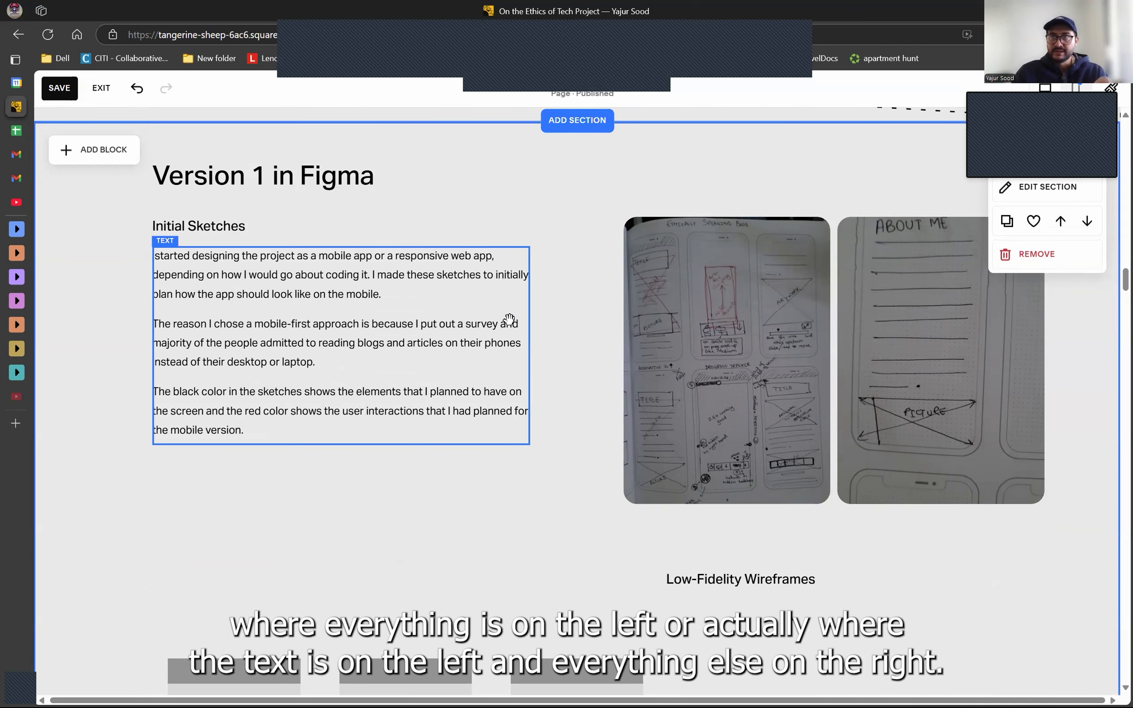
scroll(509, 319, "down", 3)
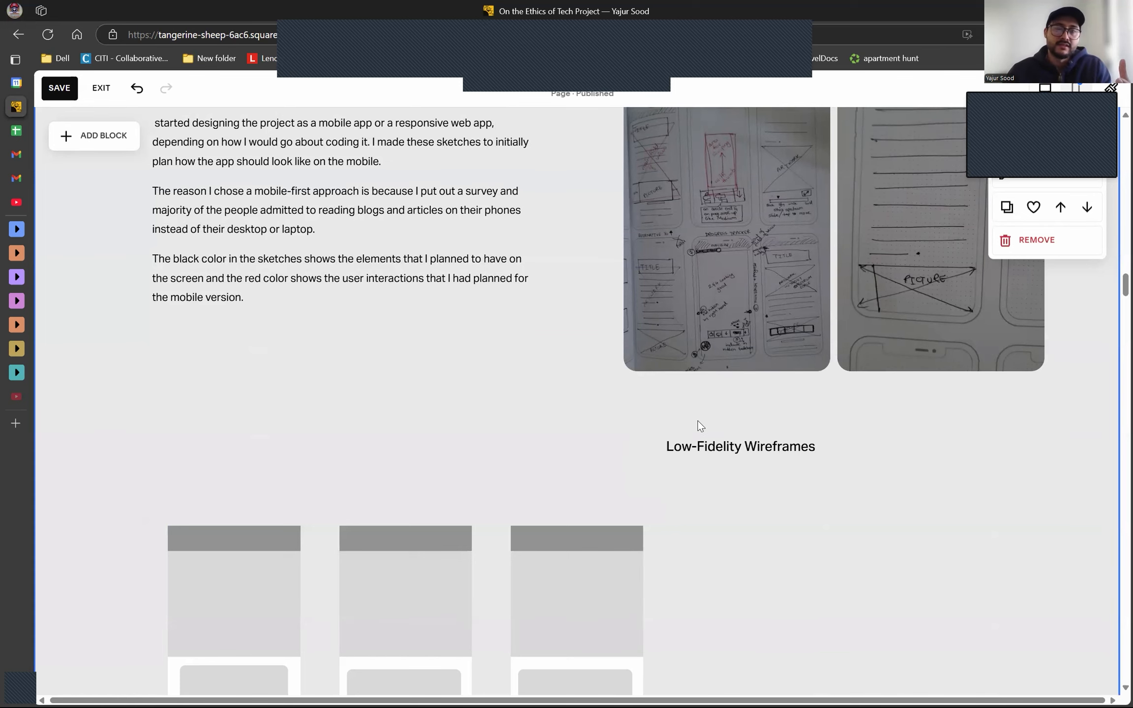
scroll(592, 421, "up", 4)
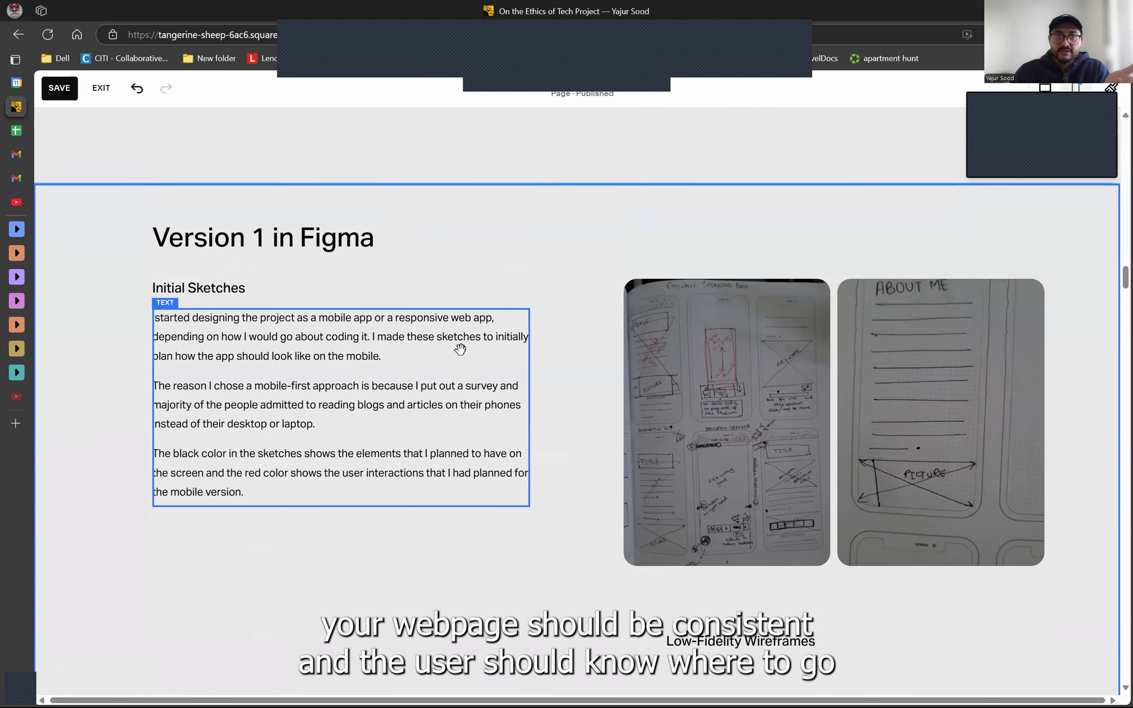
scroll(540, 287, "down", 1)
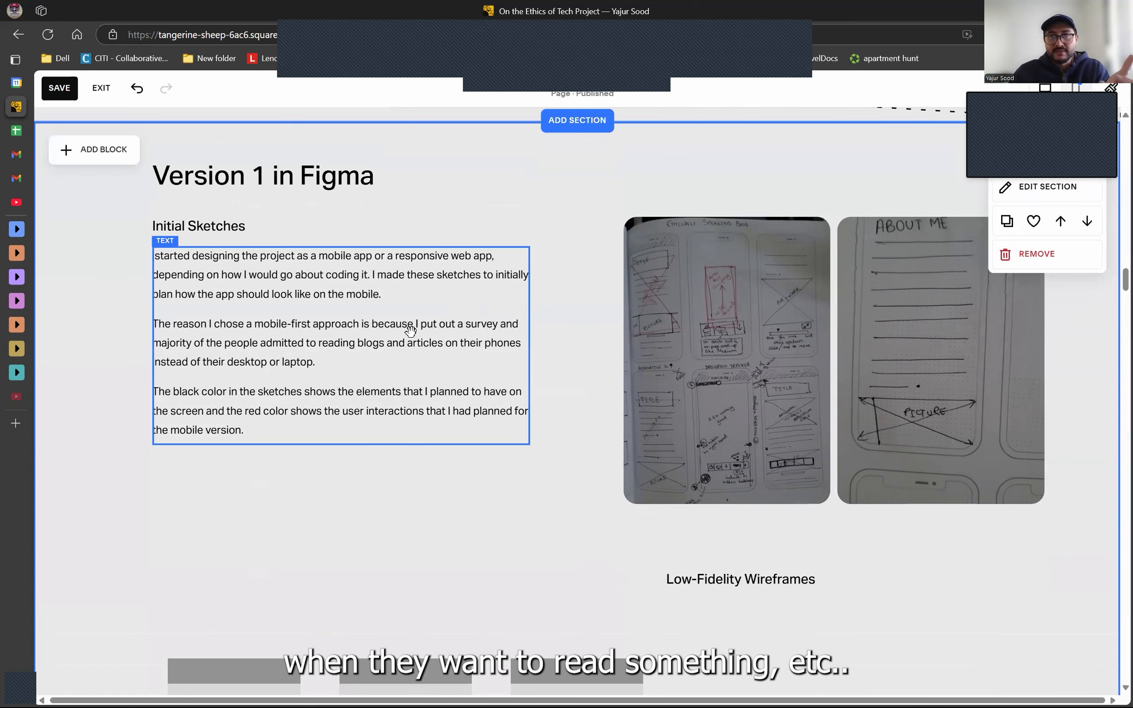
scroll(498, 419, "down", 4)
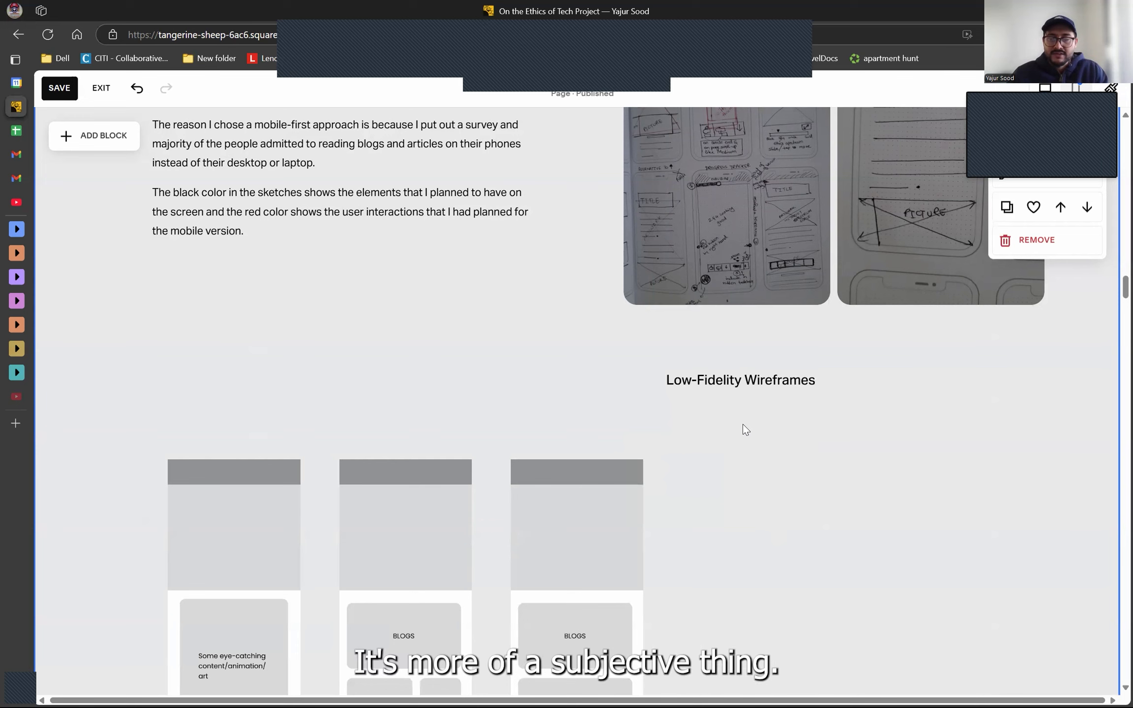
left_click(59, 88)
scroll(729, 375, "down", 8)
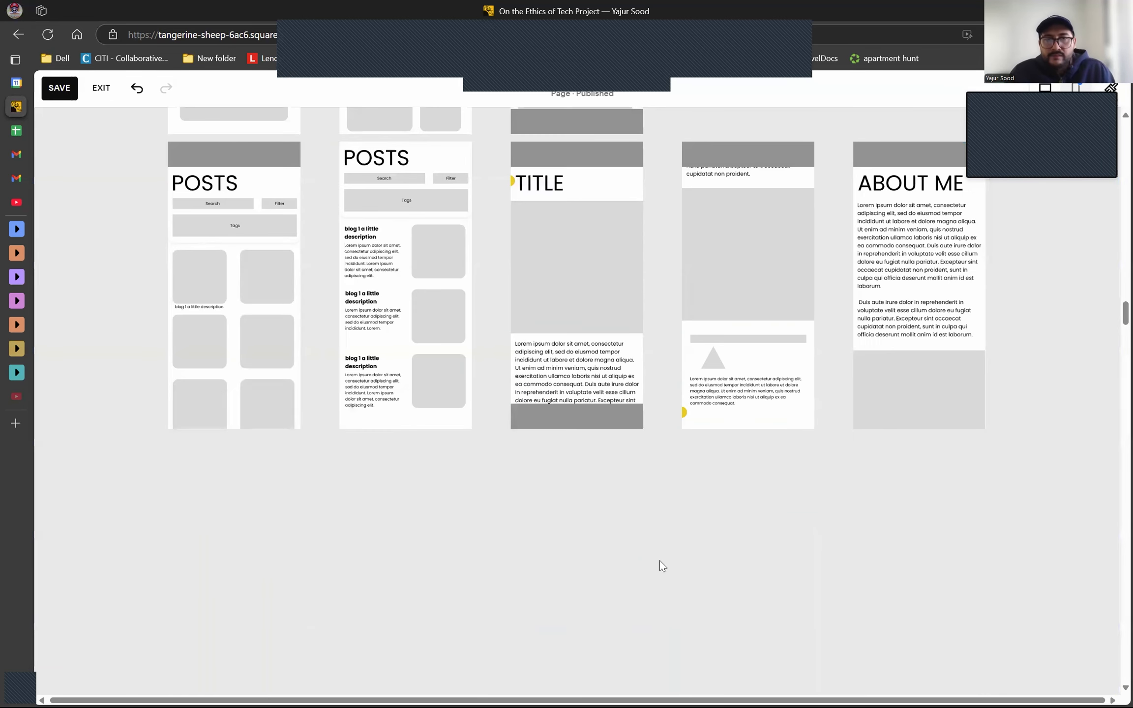
Step: Review the Initial Sketches and Low-Fidelity Wireframes parts of the section and save the page
scroll(824, 561, "up", 3)
scroll(981, 498, "up", 5)
scroll(999, 518, "down", 4)
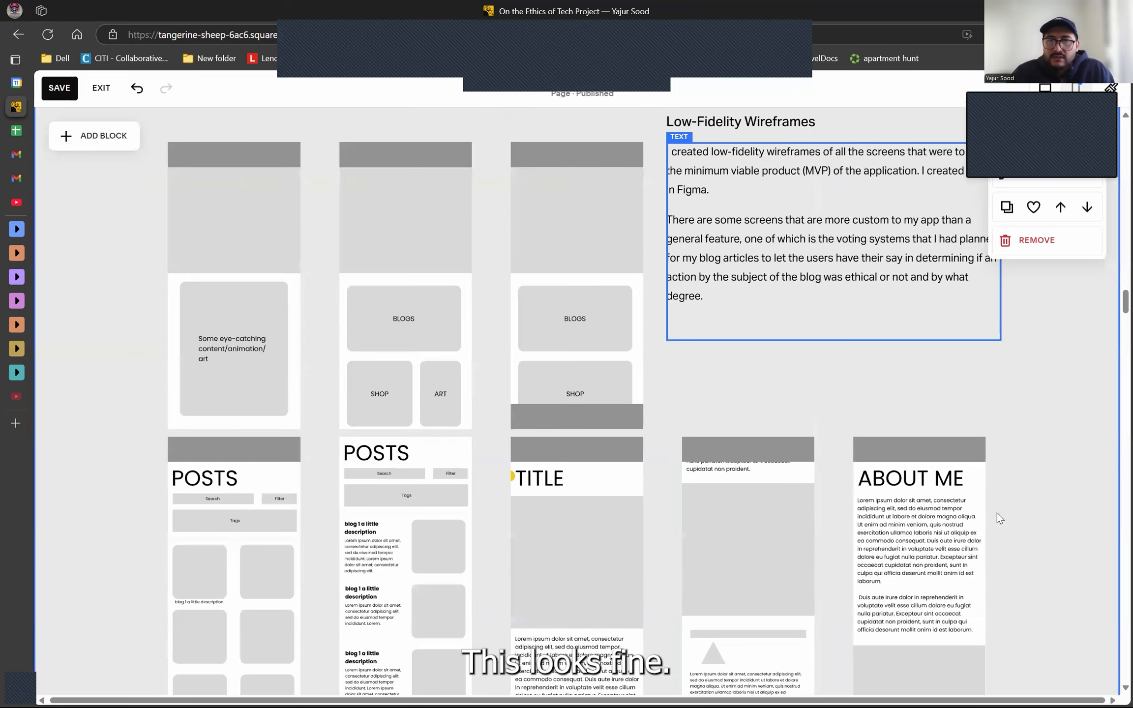
scroll(994, 515, "up", 5)
scroll(994, 516, "up", 5)
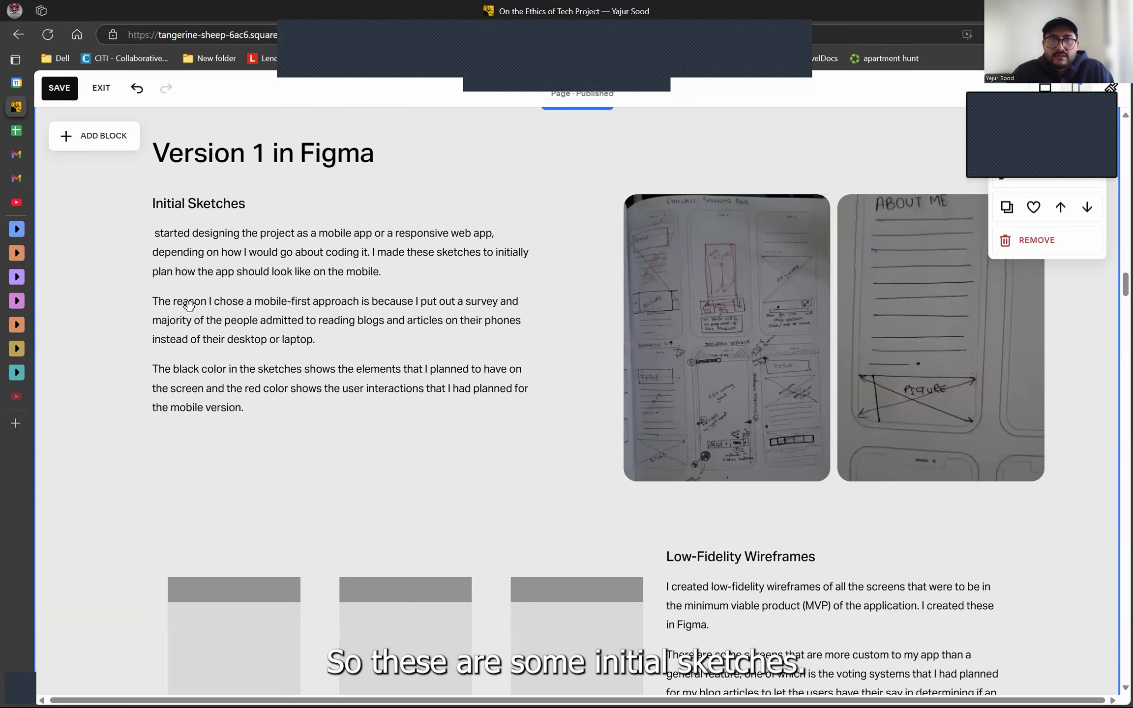
scroll(776, 416, "down", 5)
scroll(776, 416, "down", 4)
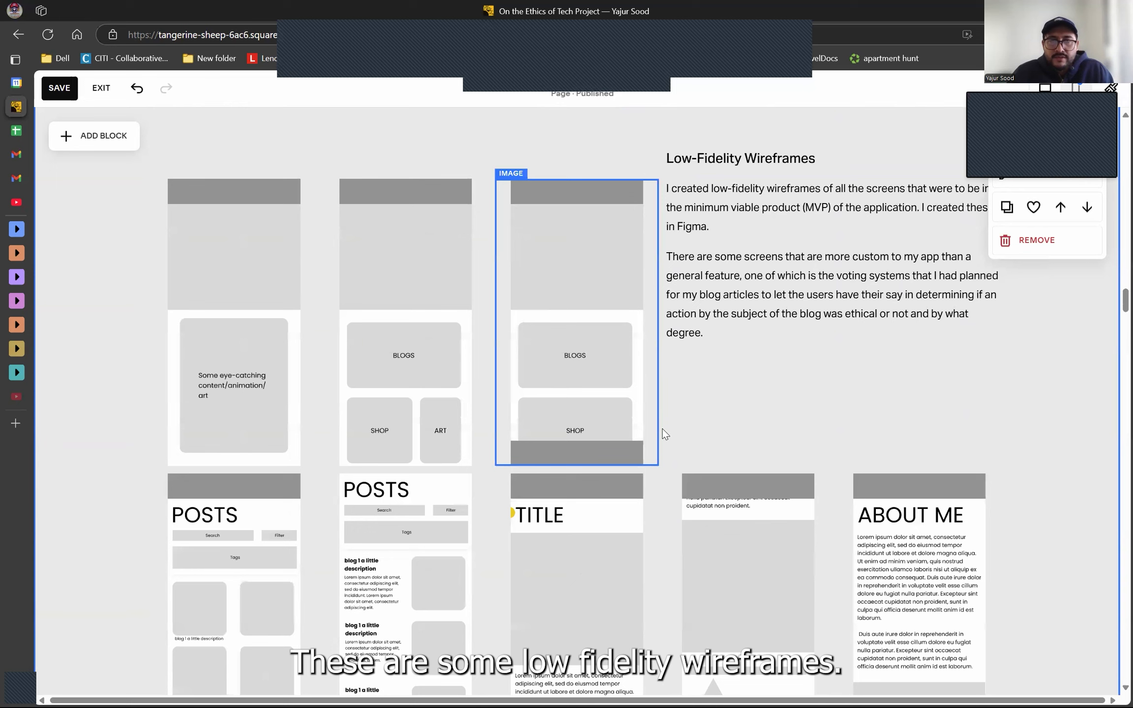
scroll(682, 371, "down", 6)
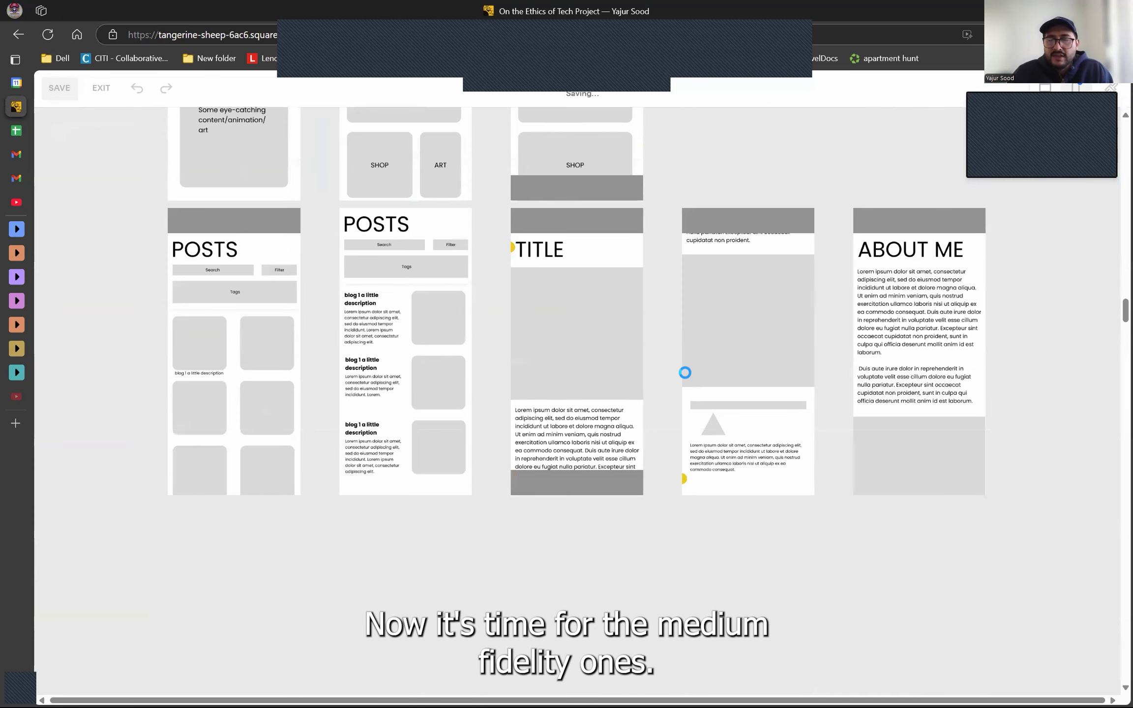
left_click(683, 372)
scroll(686, 376, "down", 4)
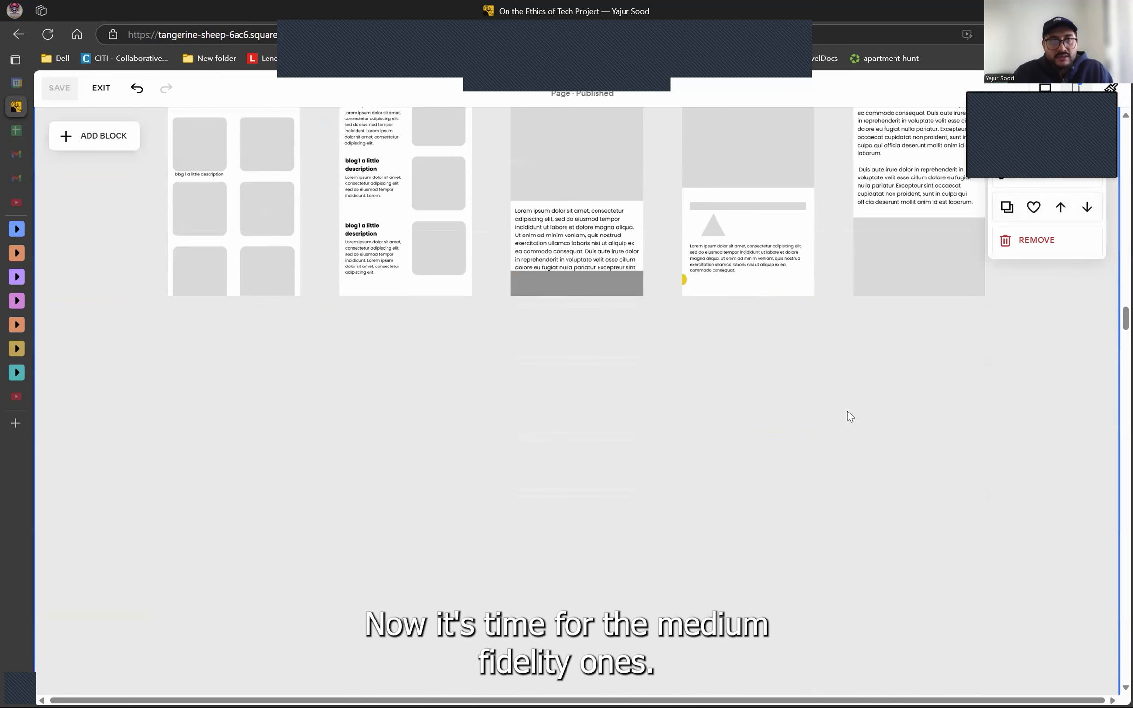
Step: Check the space below the Medium-Fidelity Wireframes subheading and save the page
scroll(849, 415, "down", 4)
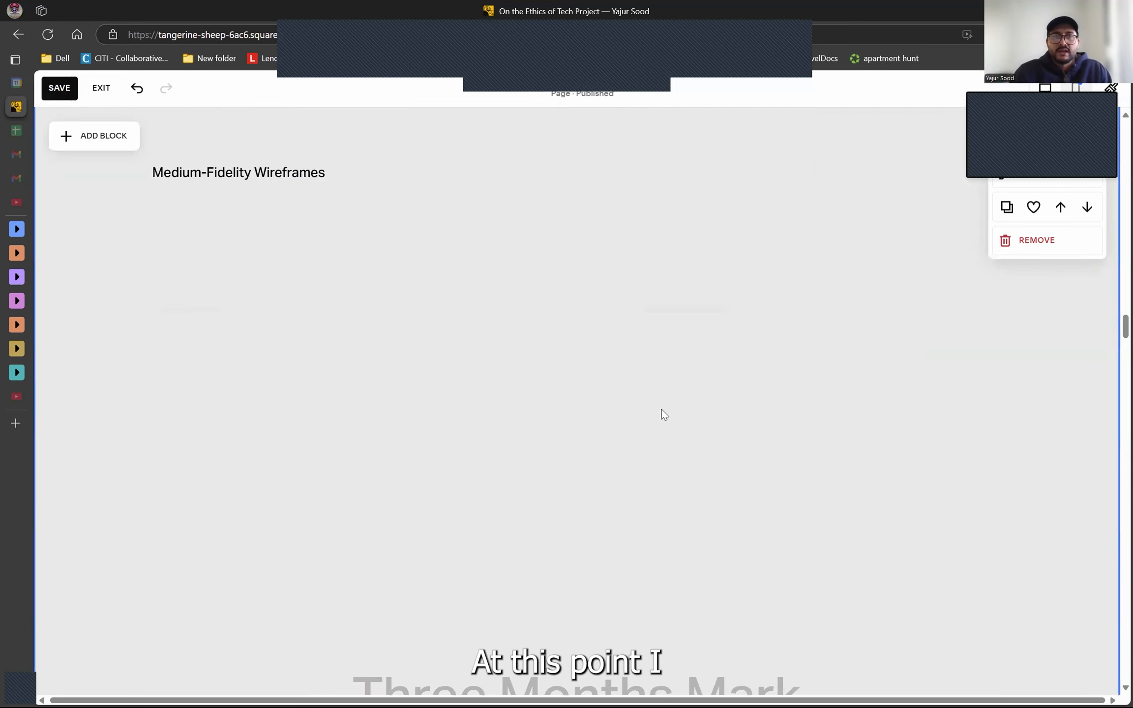
scroll(662, 409, "down", 3)
scroll(661, 411, "up", 4)
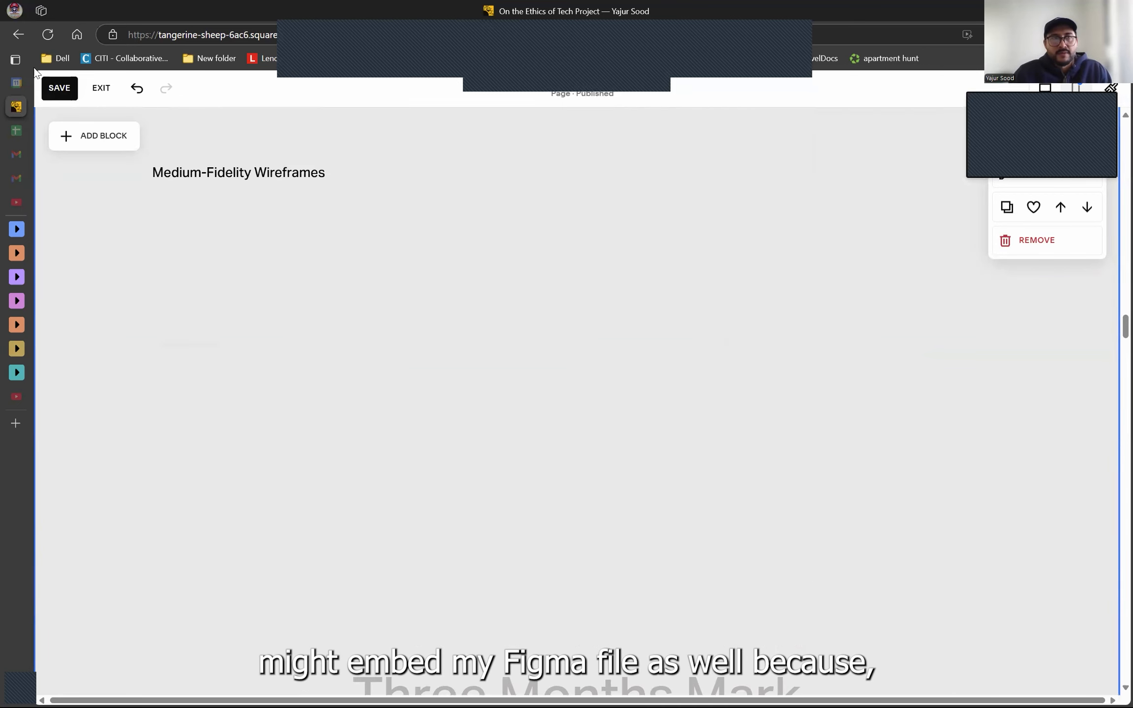
left_click(48, 99)
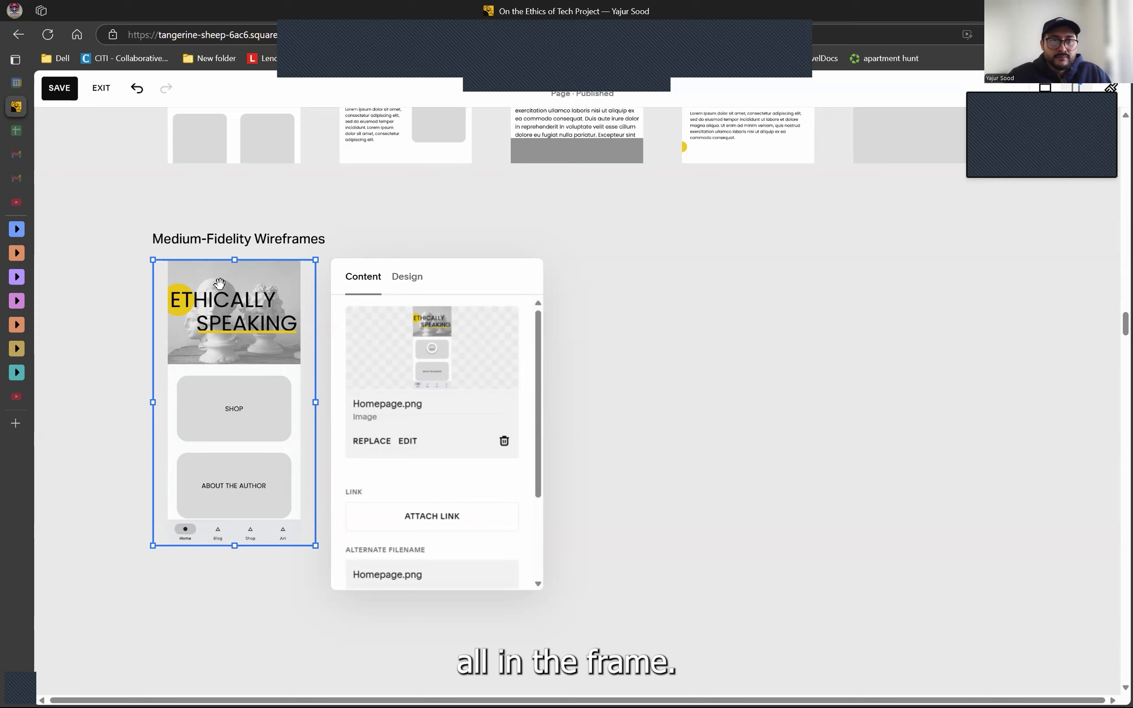
Step: Review the medium-fidelity wireframe screens and widen the description text block beside them towards the images
left_click(741, 281)
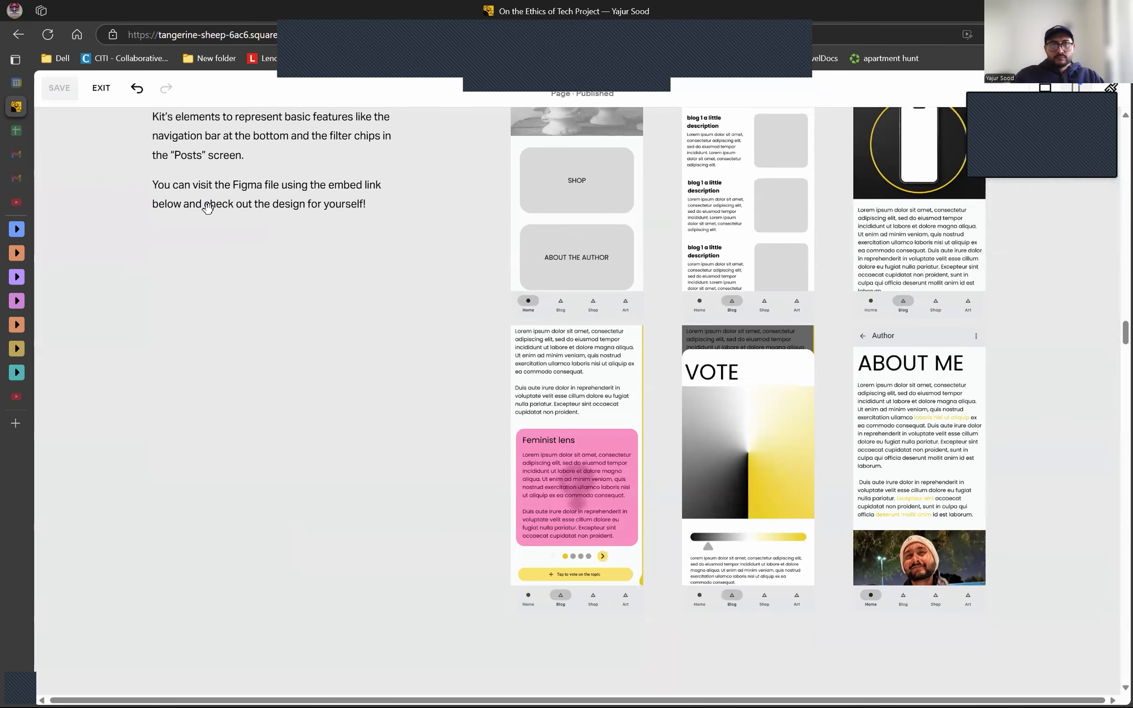
scroll(210, 210, "up", 3)
scroll(275, 237, "down", 4)
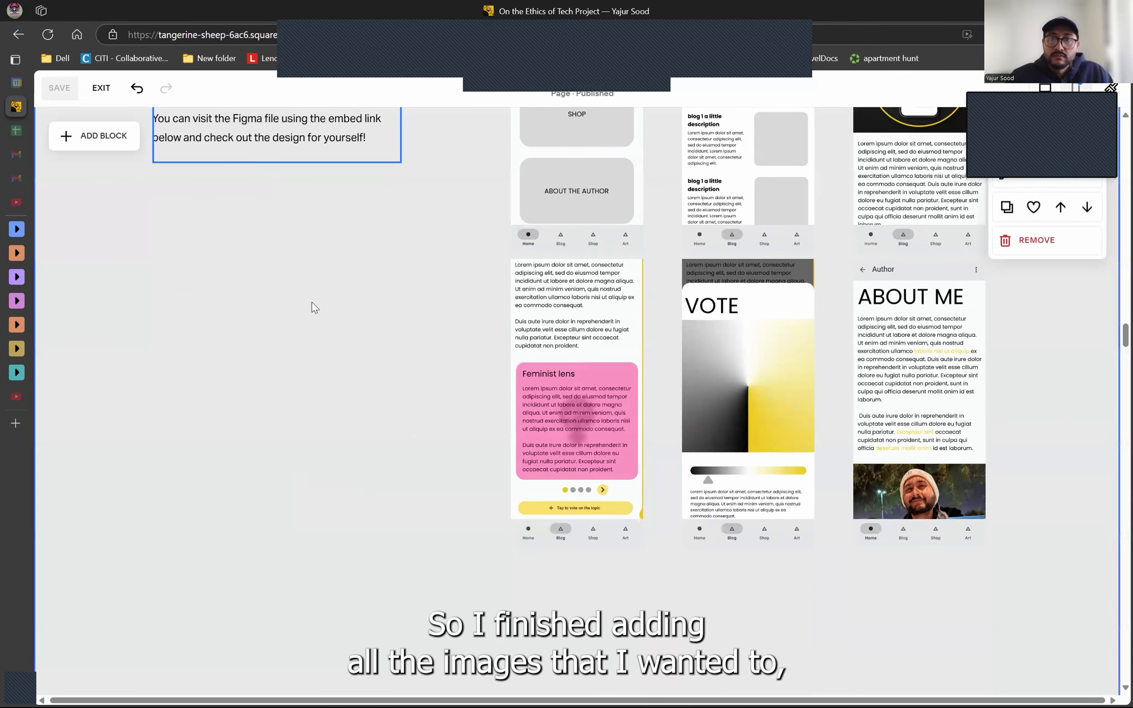
scroll(407, 341, "up", 3)
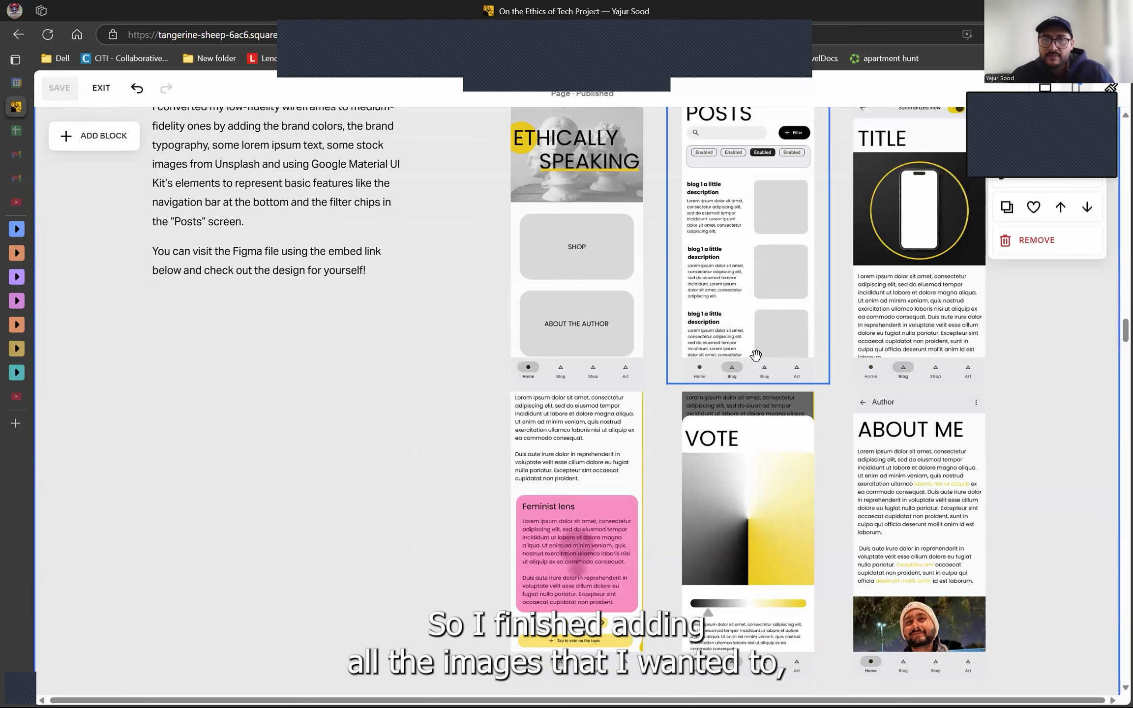
scroll(299, 305, "up", 3)
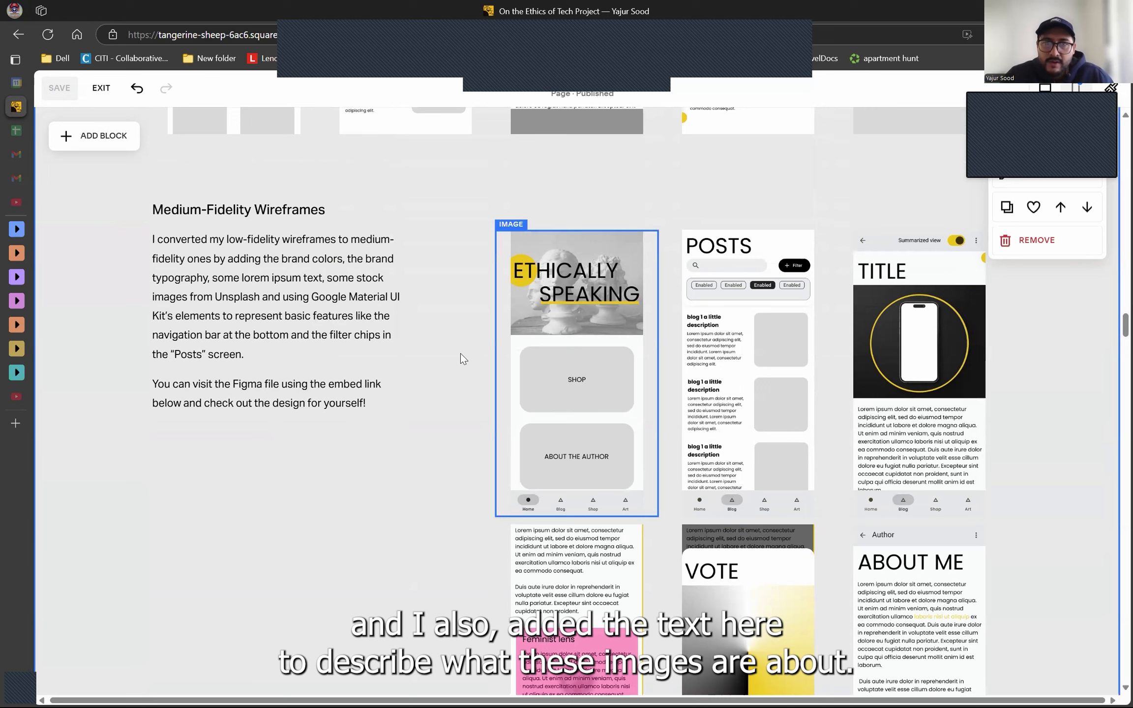
left_click(405, 325)
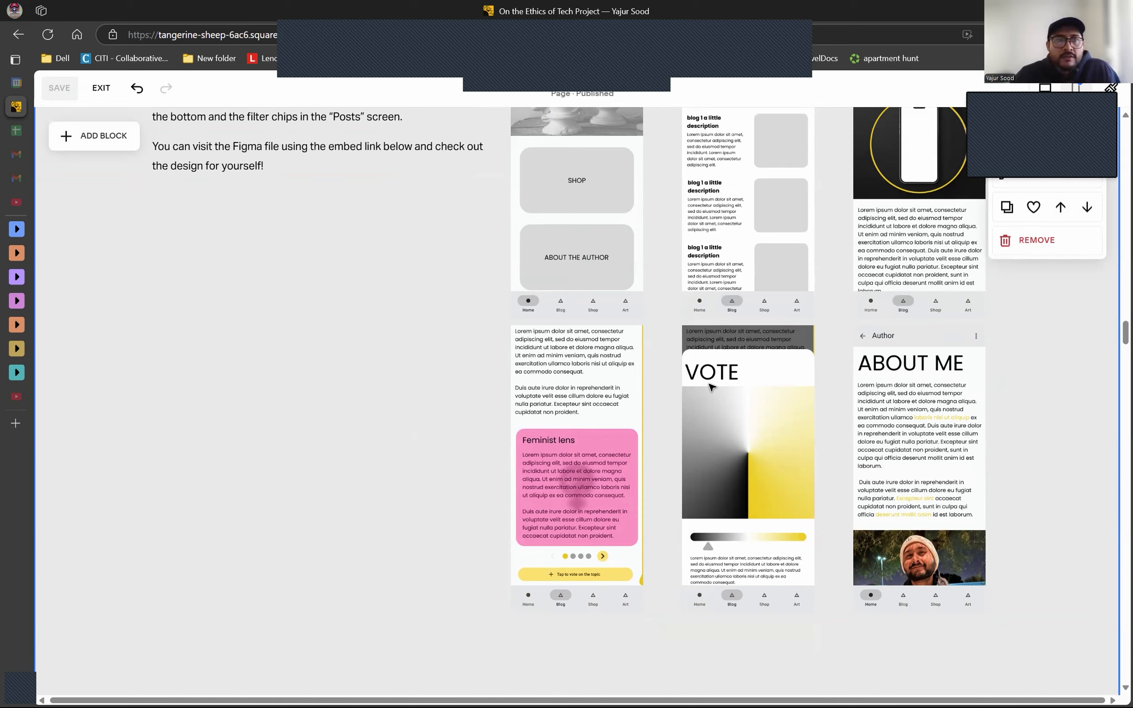
Step: Add an embed block below the medium-fidelity description and set it to embed as a code snippet
left_click(98, 137)
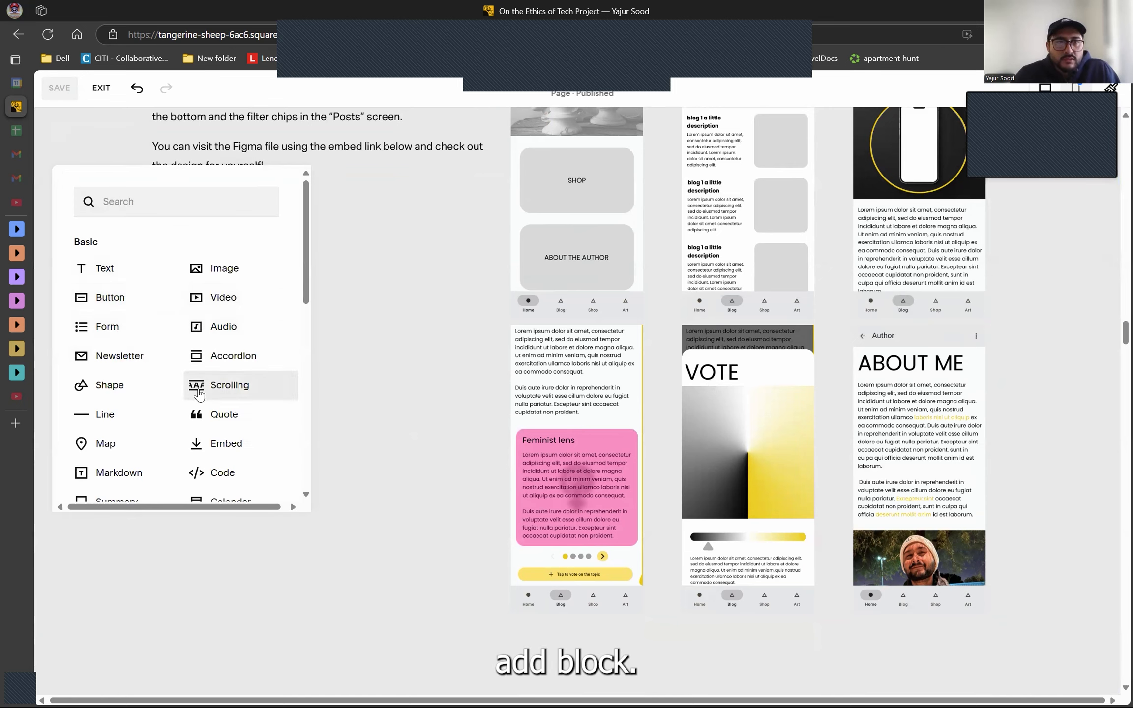
left_click(223, 443)
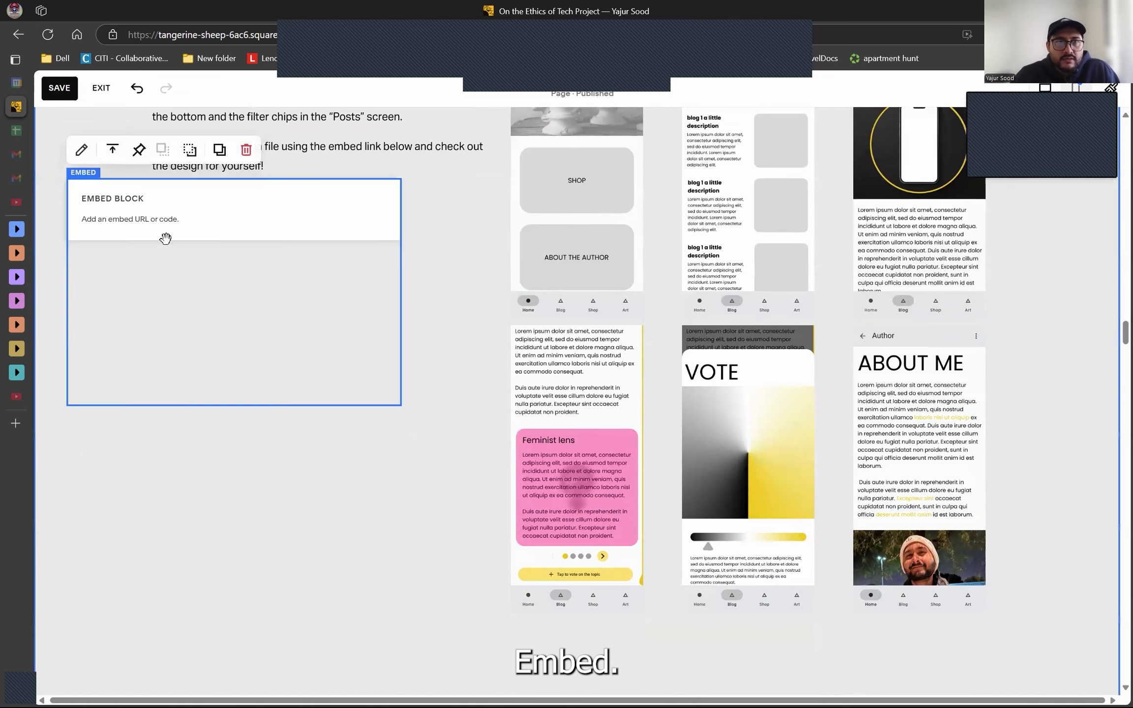
left_click(82, 153)
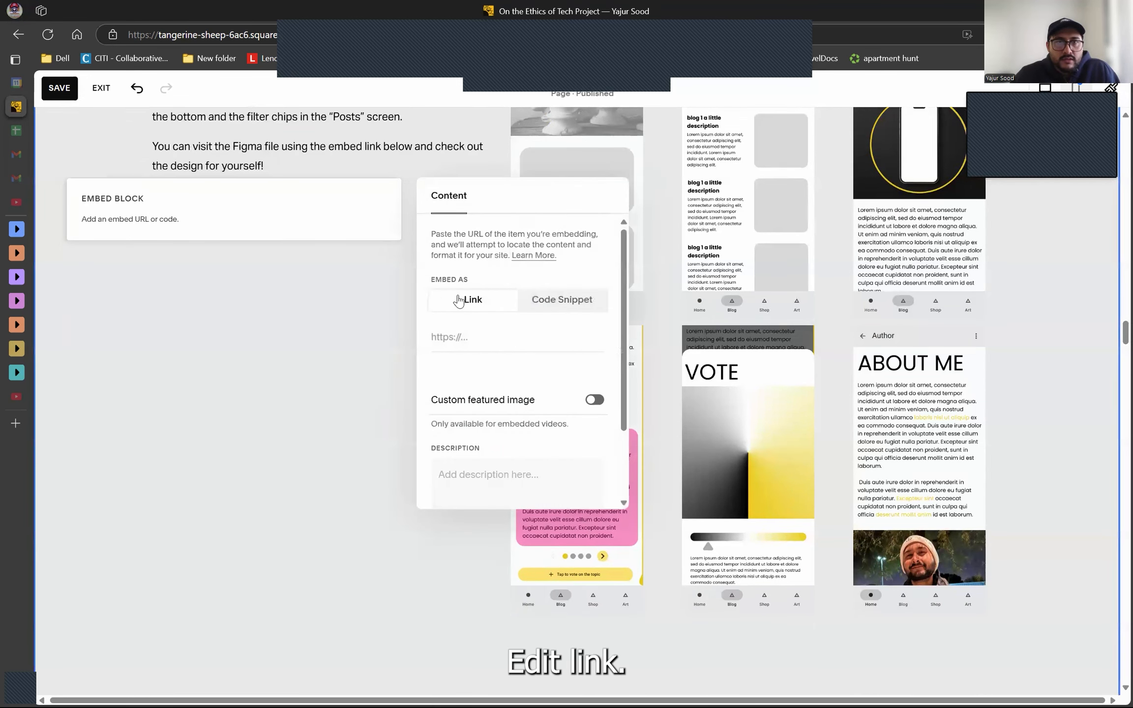
left_click(546, 301)
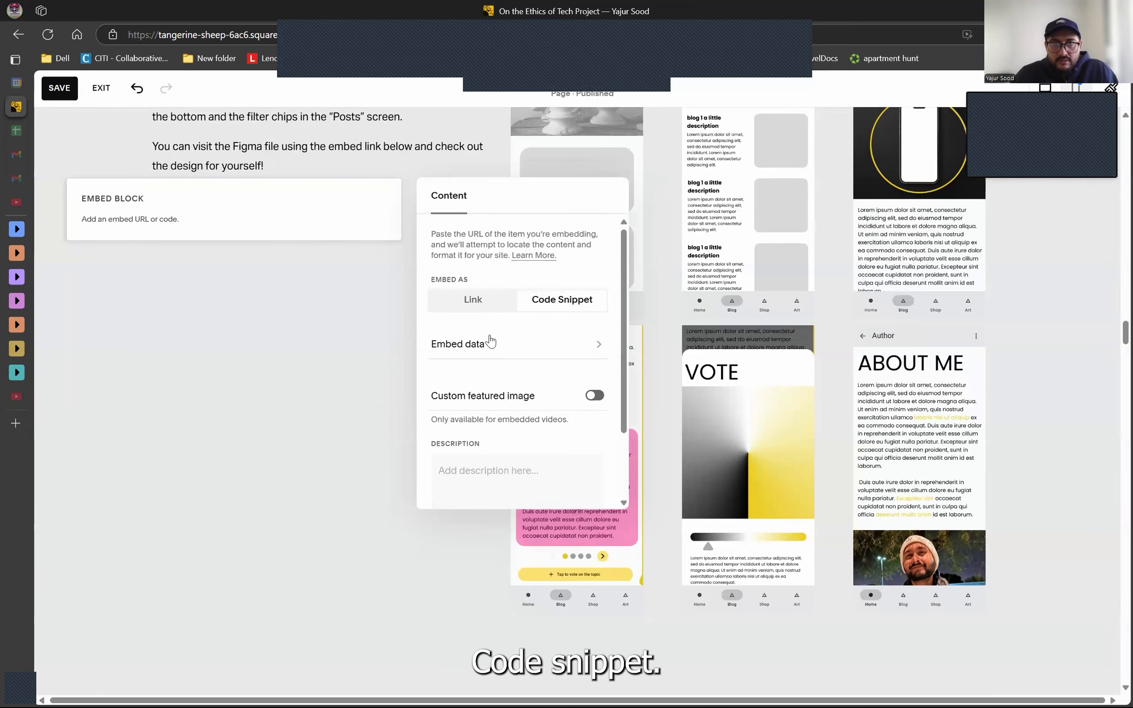
Step: Enter the Figma iframe code for the Ethically speaking blog design, width 800 and height 450, as the embed data
left_click(486, 344)
left_click(497, 229)
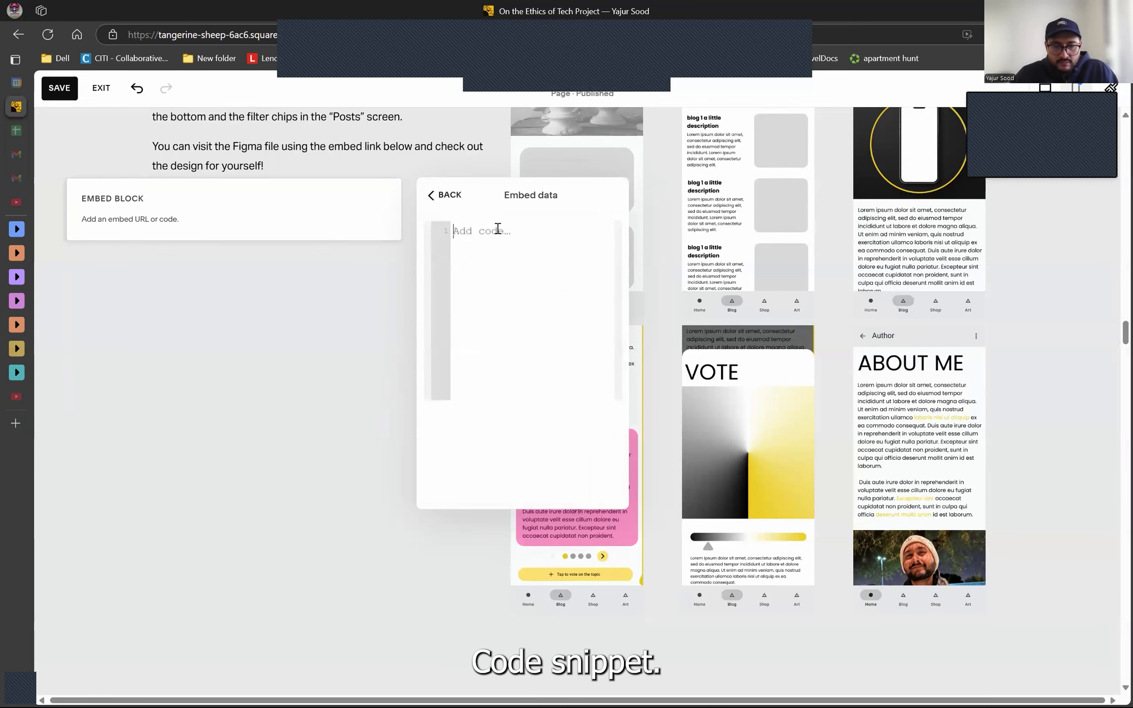
type("<iframe style=\"border: 1px solid rgba(0, 0, 0, 0.1);\" width=\"800\" height=\"450\" src=\"https://embed.figma.com/design/TPKRae2ehm84krbUBqE4bk/Ethically-speaking-blog?node-id=36-4&embed-host=share\" allowfullscreen></iframe>")
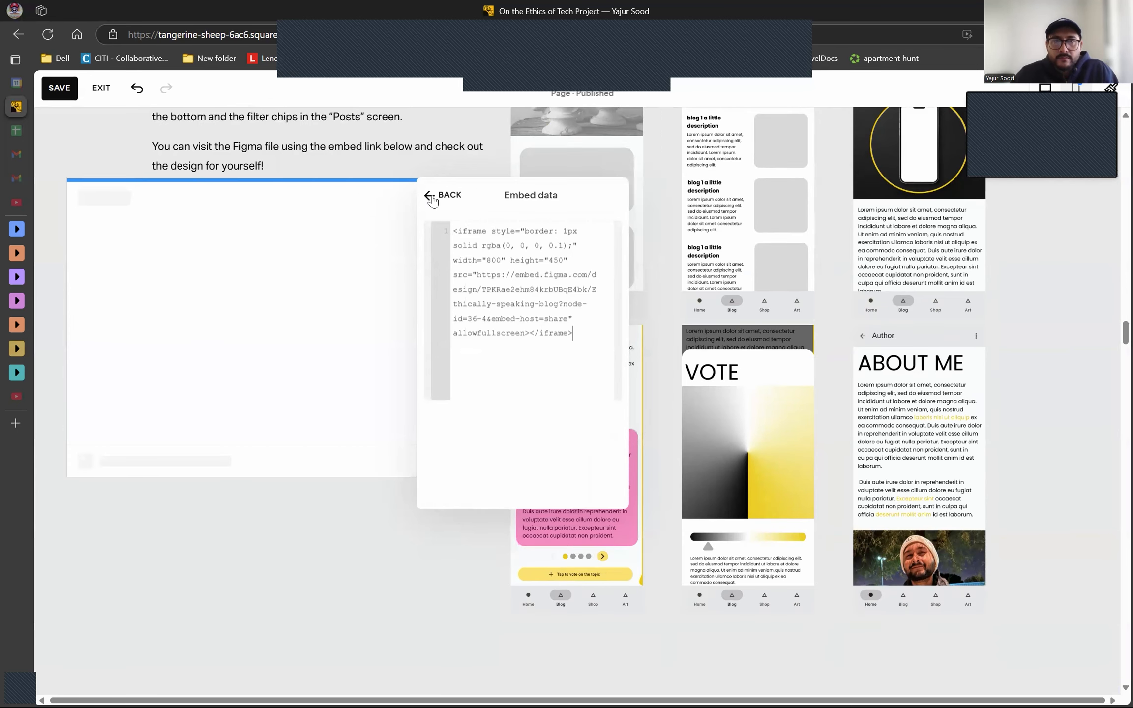
left_click(430, 194)
left_click(366, 547)
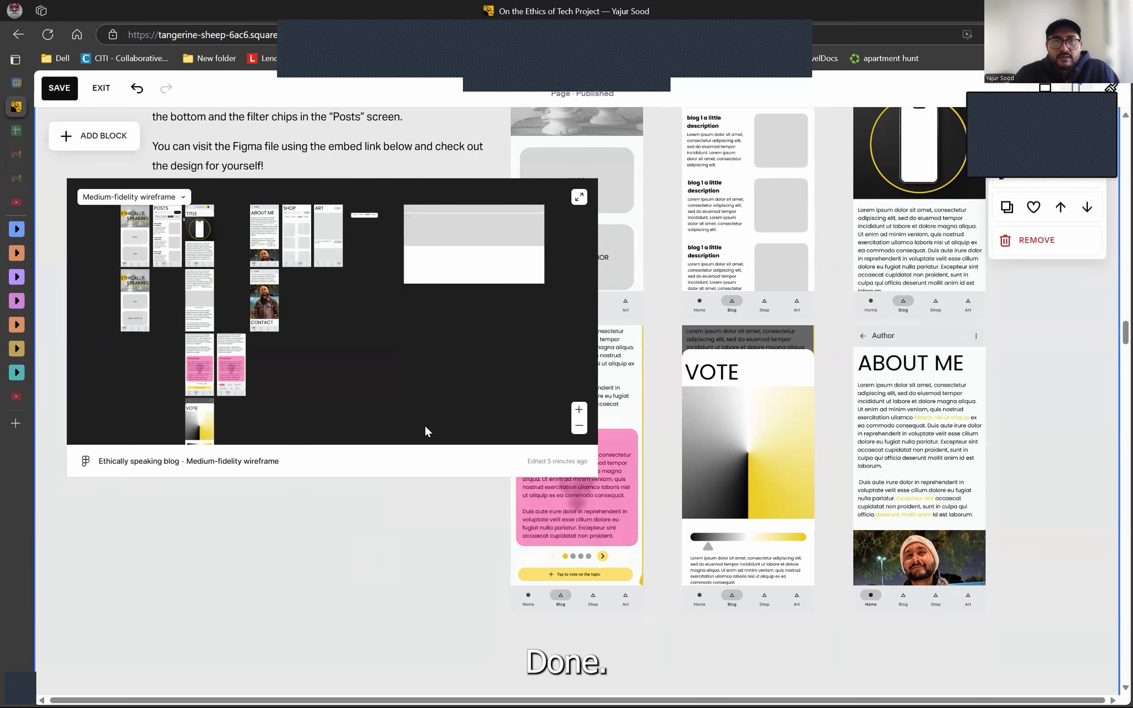
Step: Widen the Figma embed block until its frame encloses the whole preview, and check its content settings
left_click(197, 241)
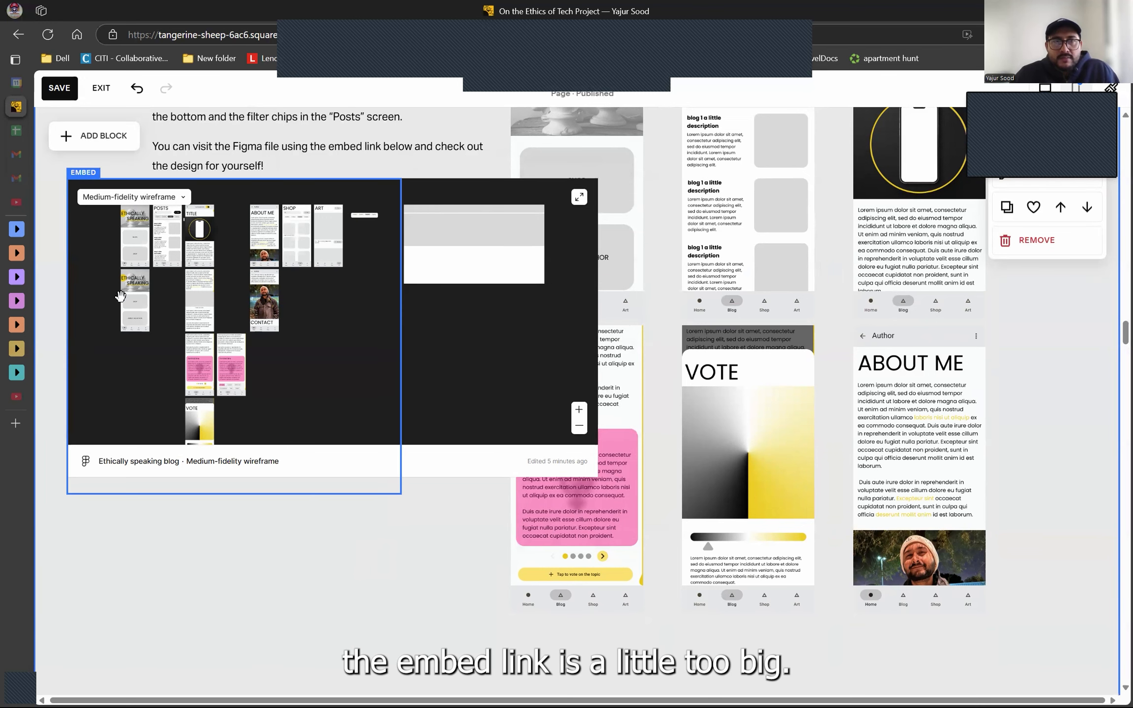
left_click(411, 334)
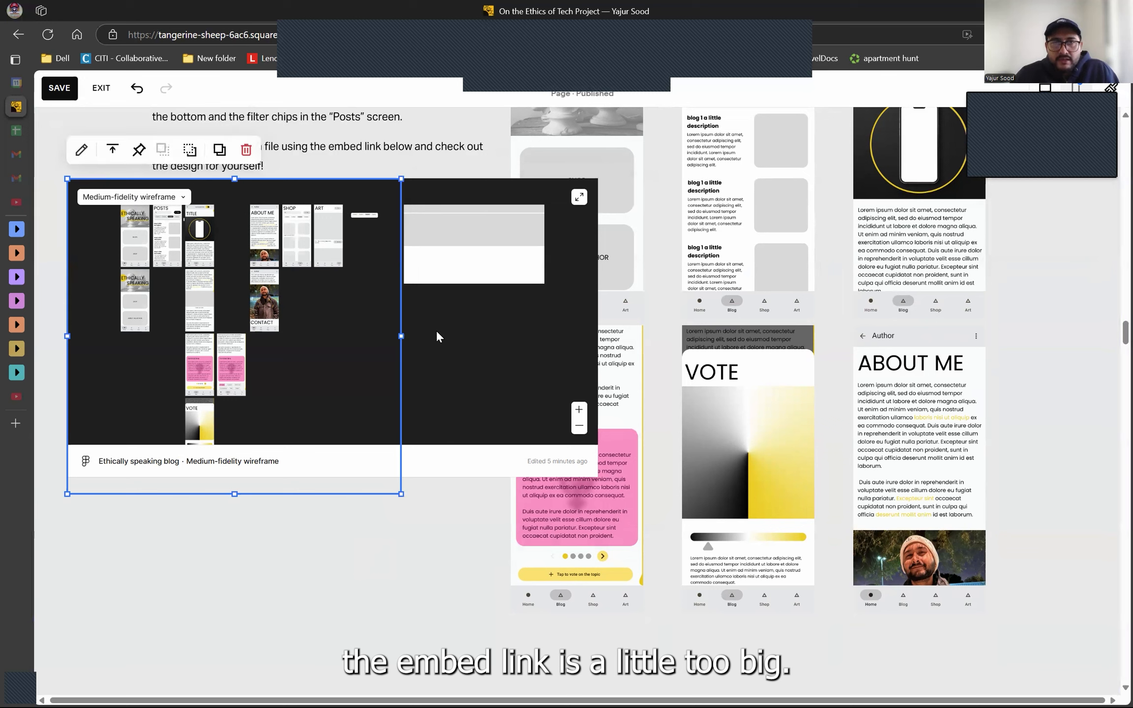
left_click_drag(536, 322, 537, 322)
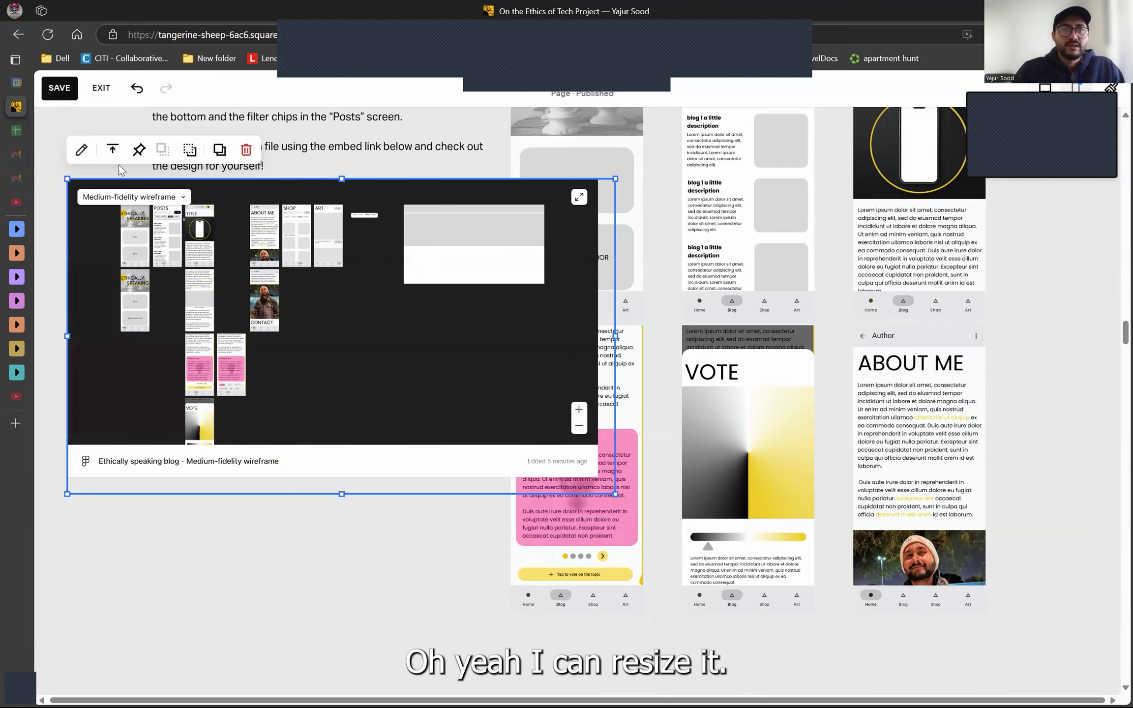
left_click(80, 151)
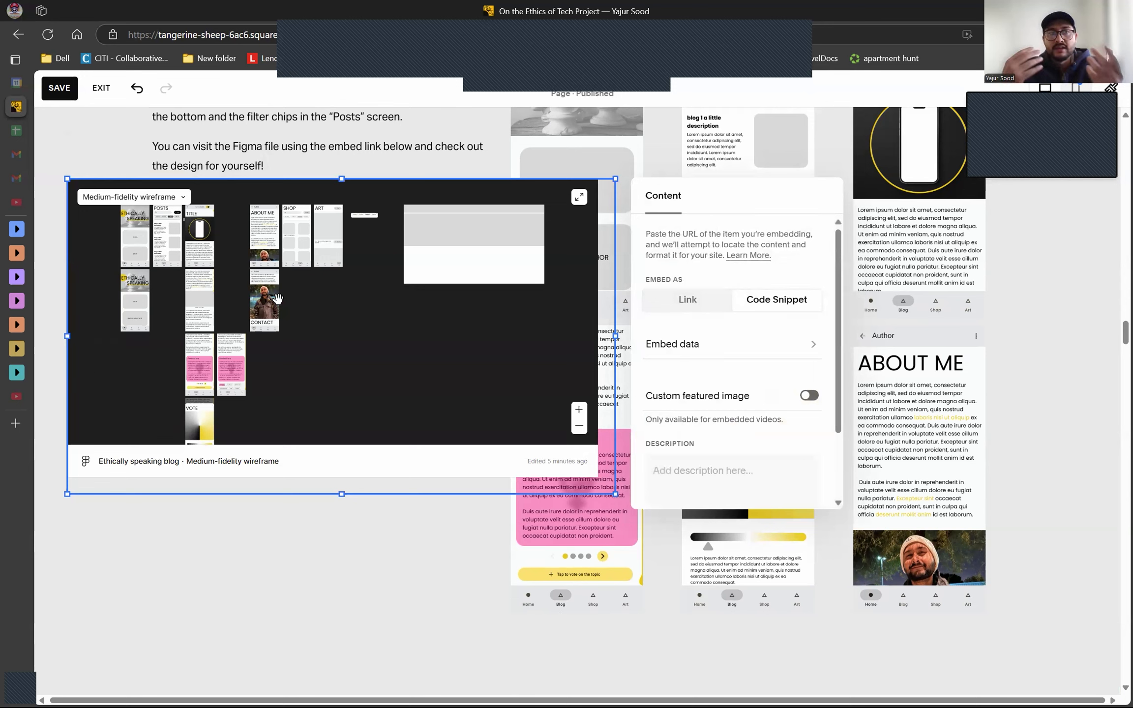
left_click(59, 143)
Step: Add a second embed block over the Figma preview and open its link address for entry
left_click(77, 140)
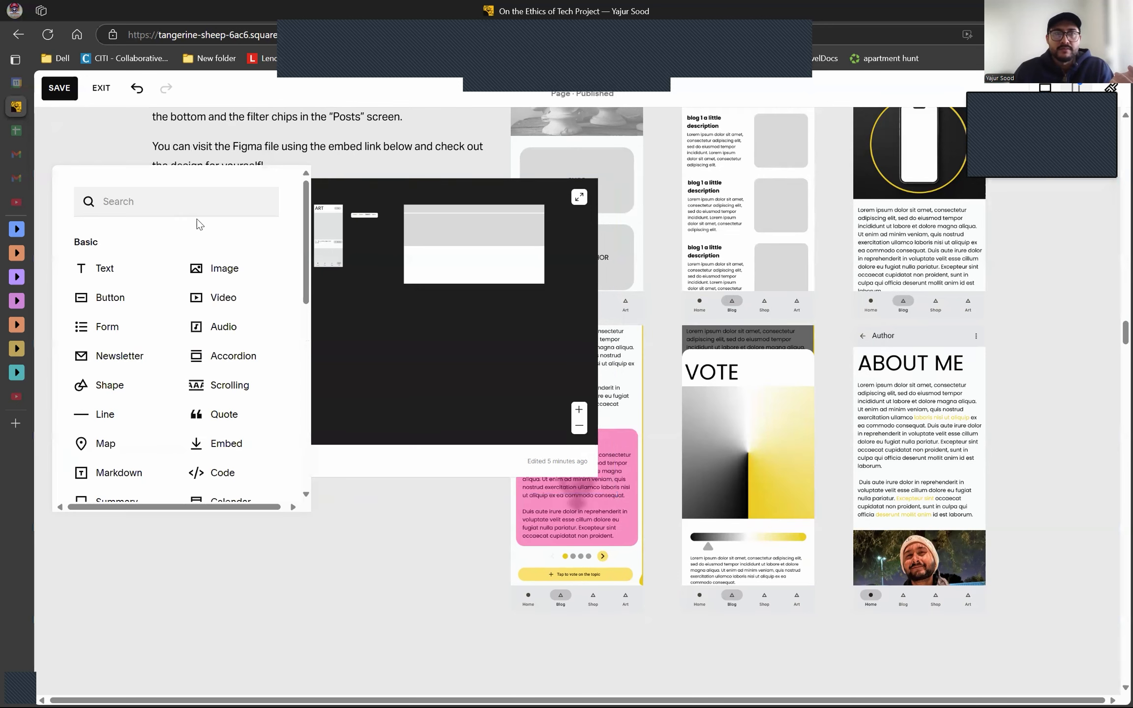
scroll(268, 417, "down", 4)
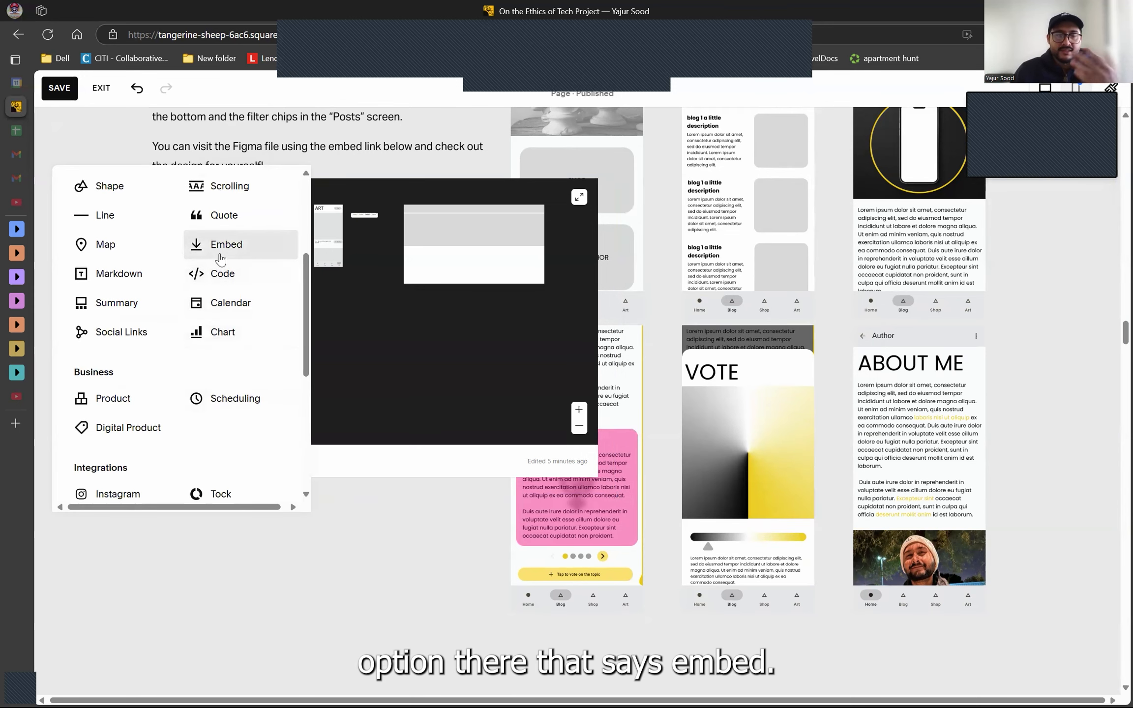
left_click(219, 255)
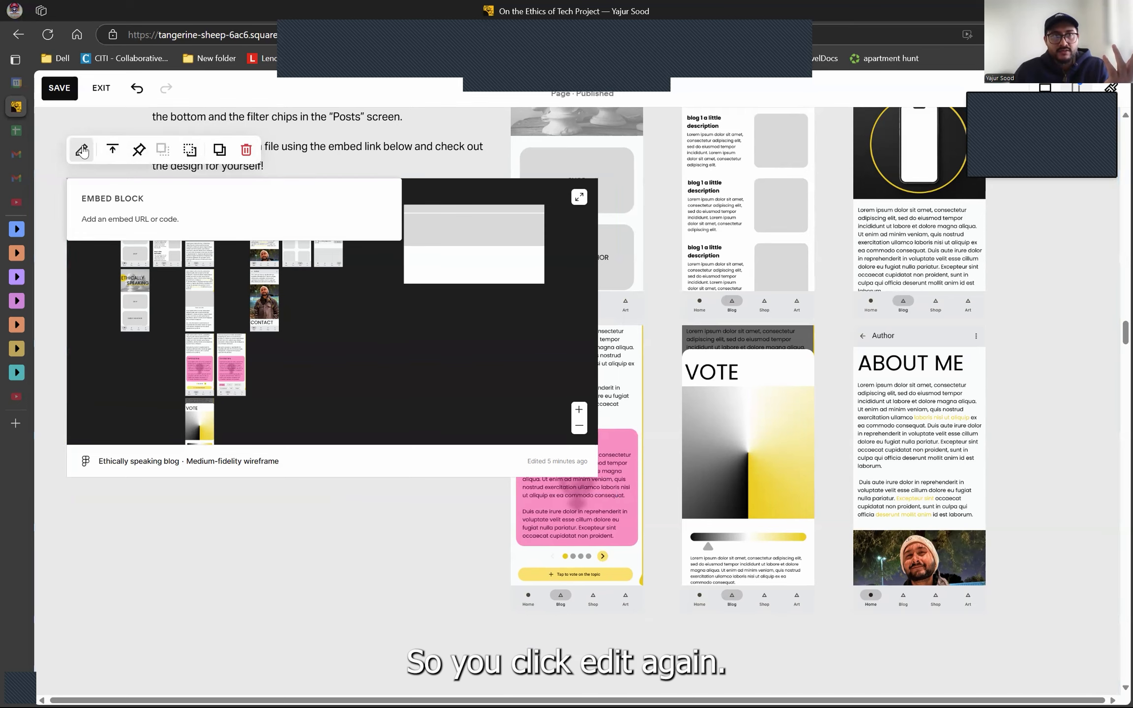
double_click(132, 204)
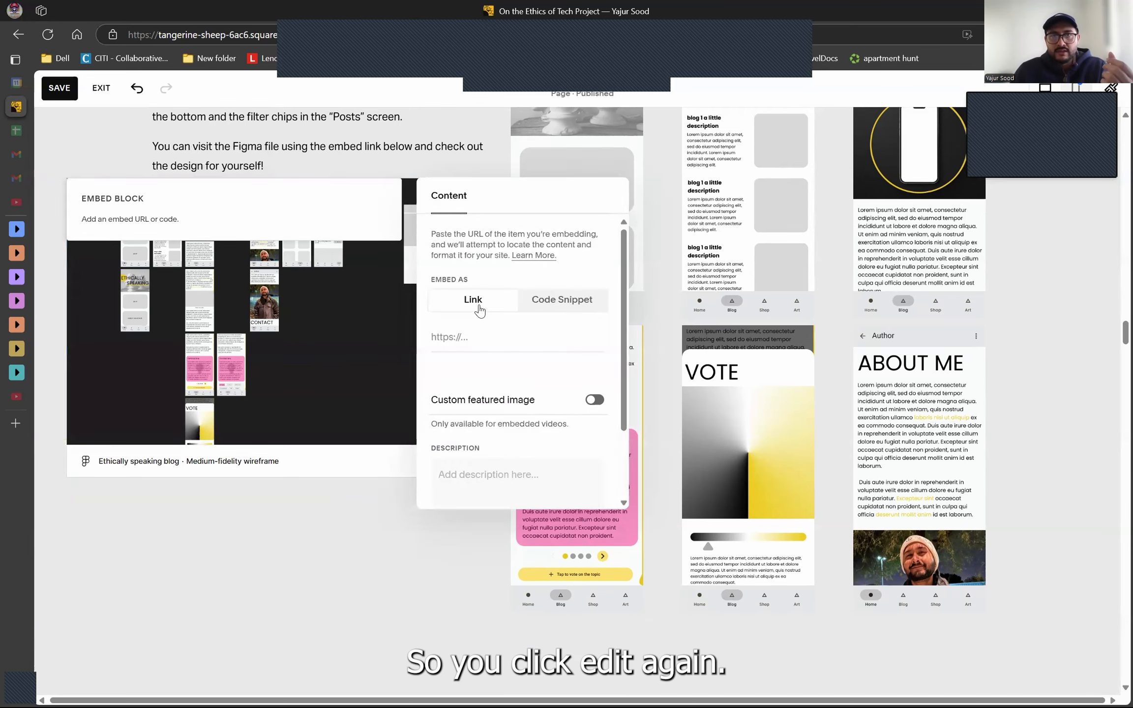
left_click(470, 339)
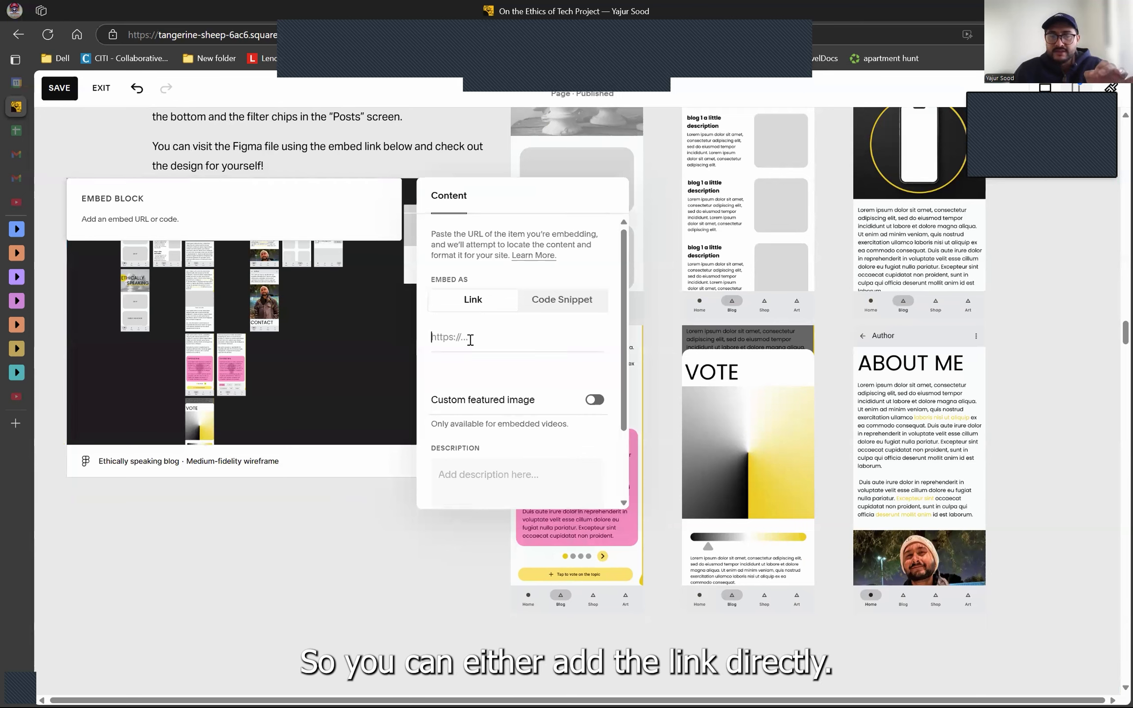
Step: Look at the code snippet entry of the empty second embed block and remove the block
left_click(552, 306)
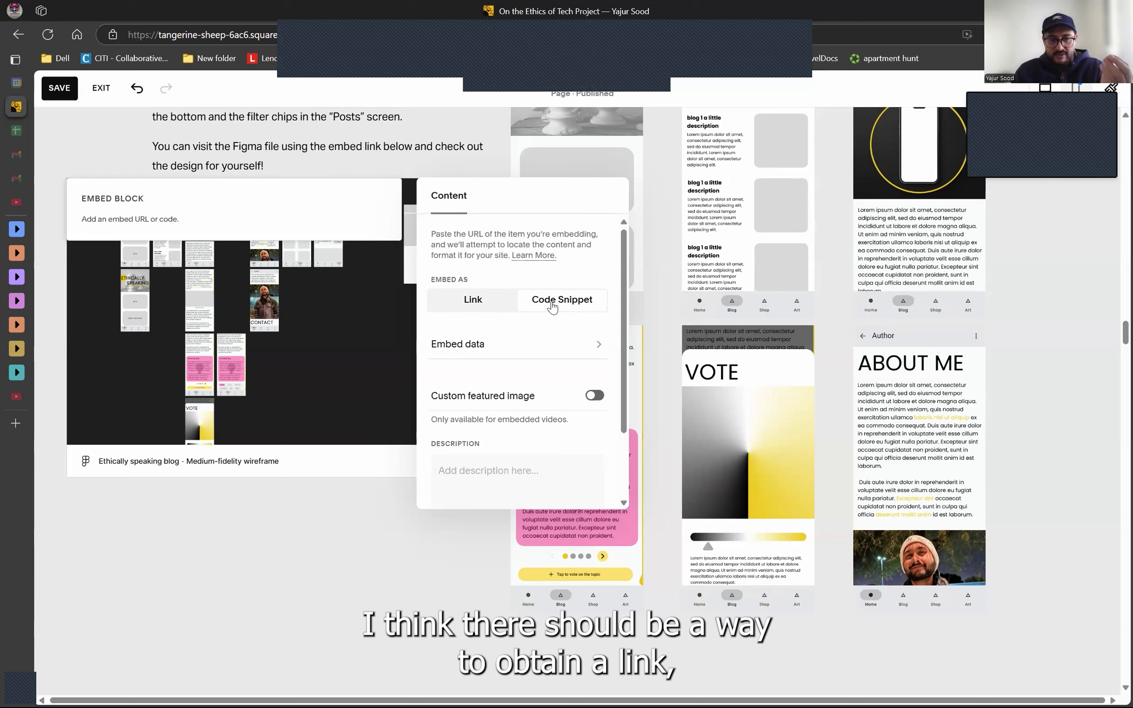
left_click(550, 305)
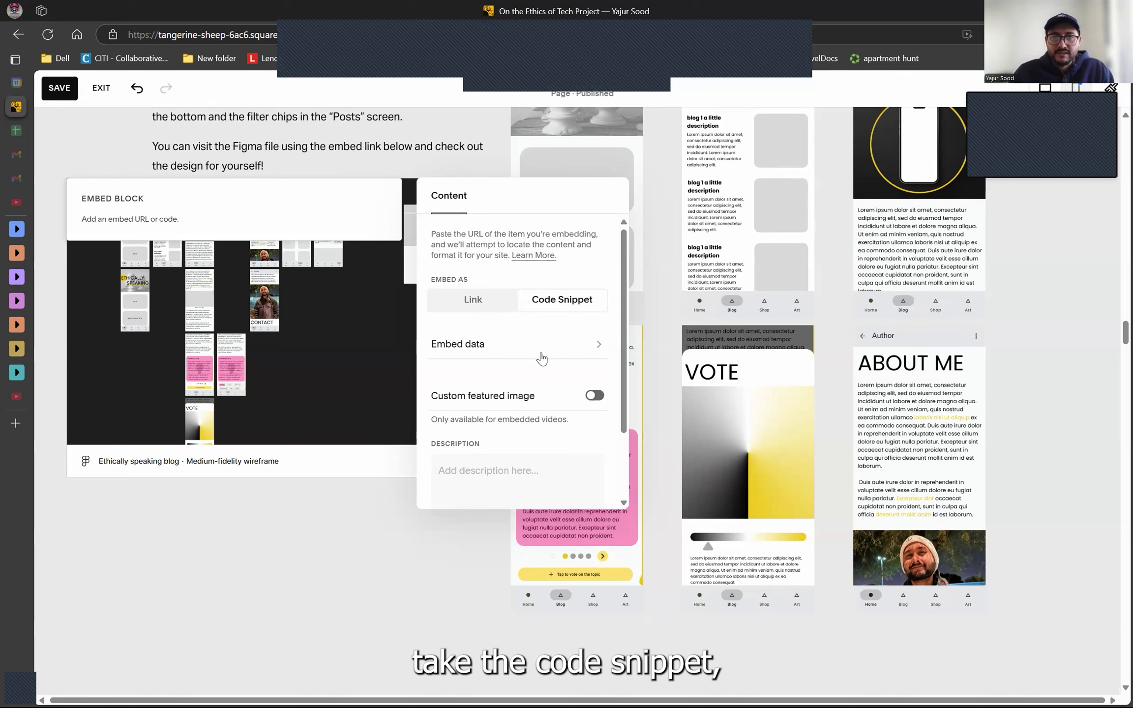
left_click(515, 344)
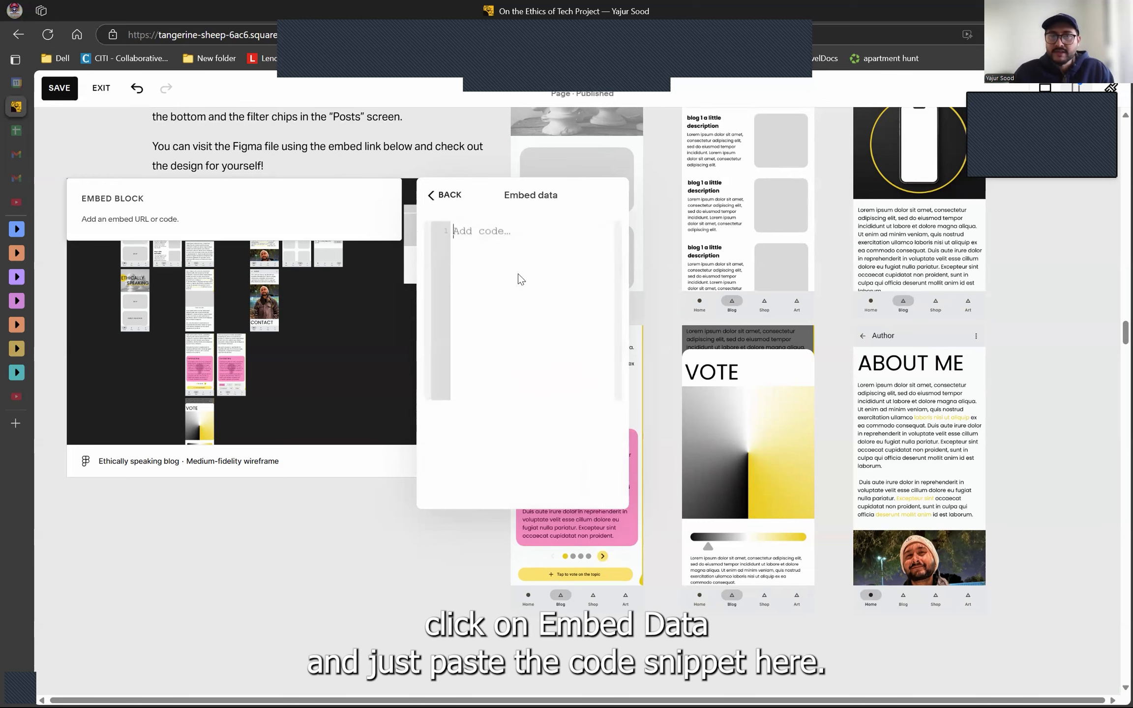
left_click(440, 195)
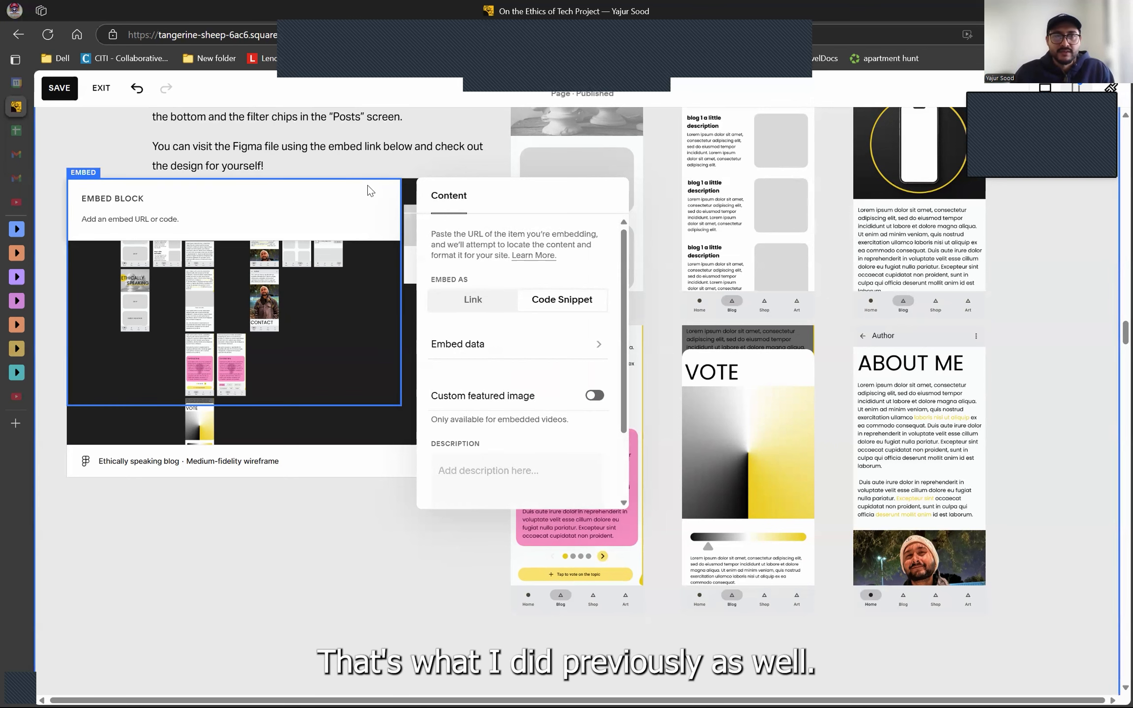
left_click(235, 196)
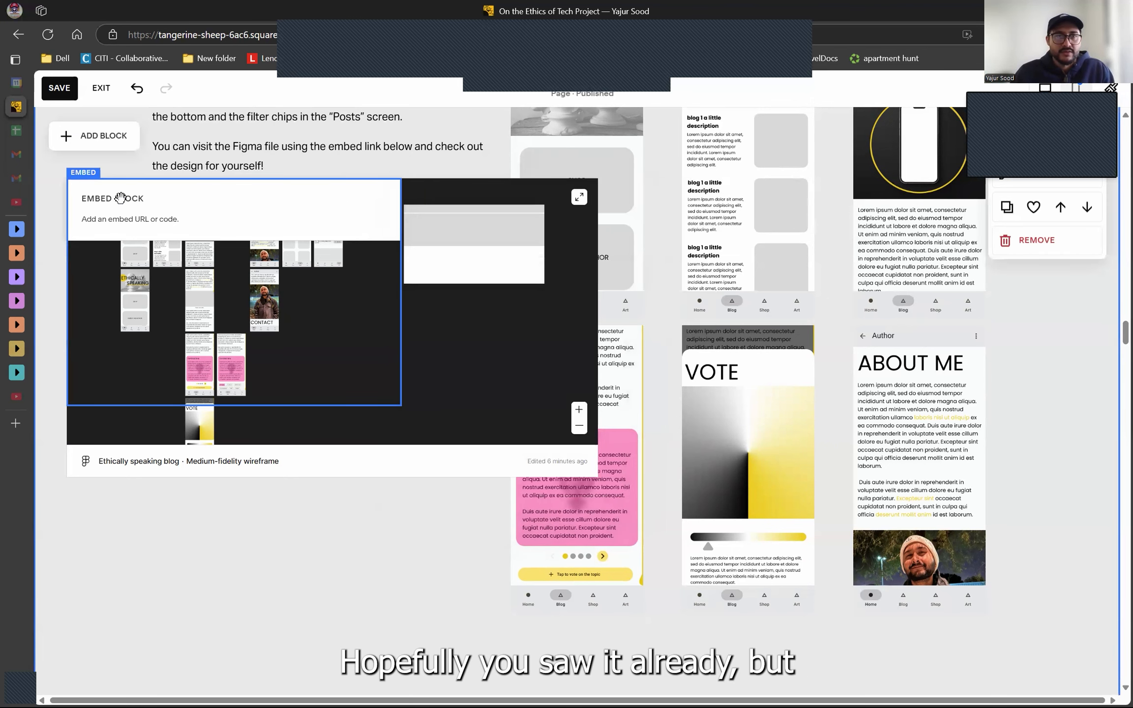
left_click(309, 195)
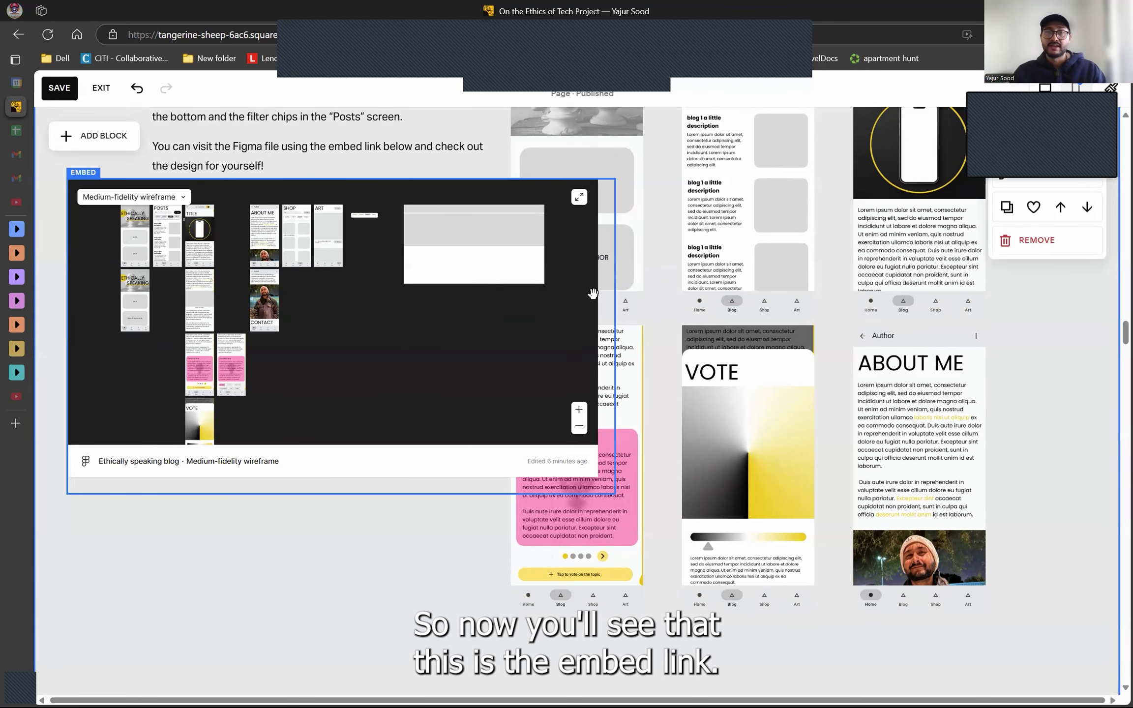
Step: Try to resize the Figma preview by stretching its embed block horizontally
left_click(612, 339)
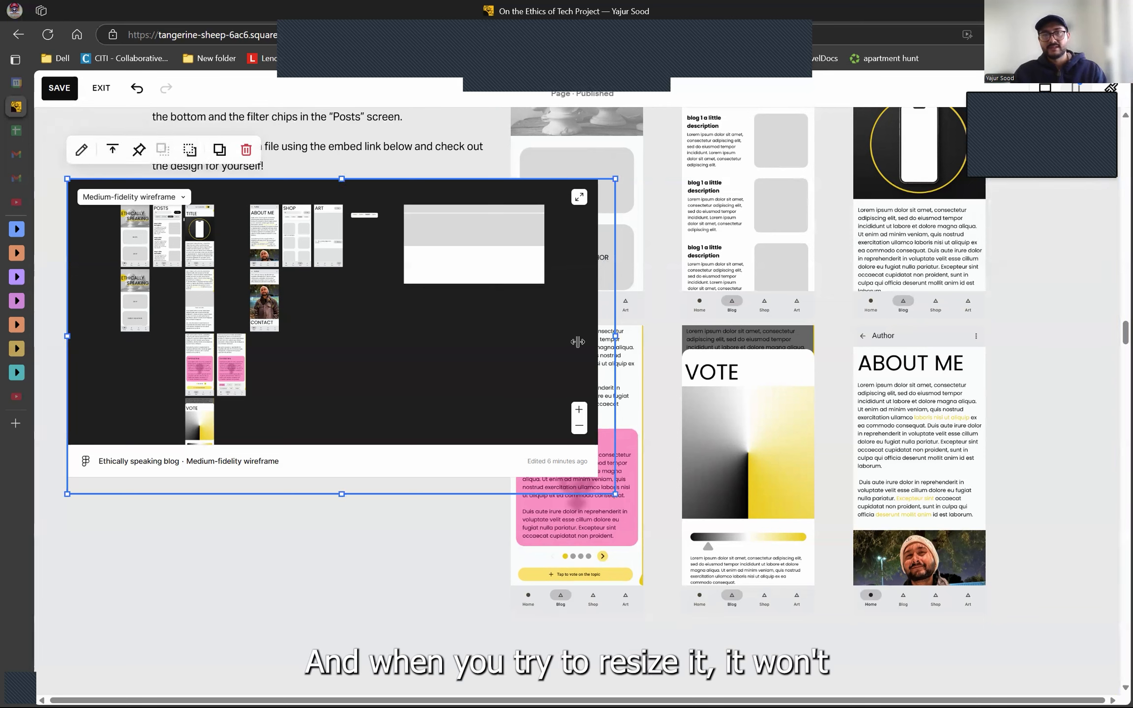
left_click_drag(455, 342, 684, 363)
left_click_drag(473, 339, 602, 345)
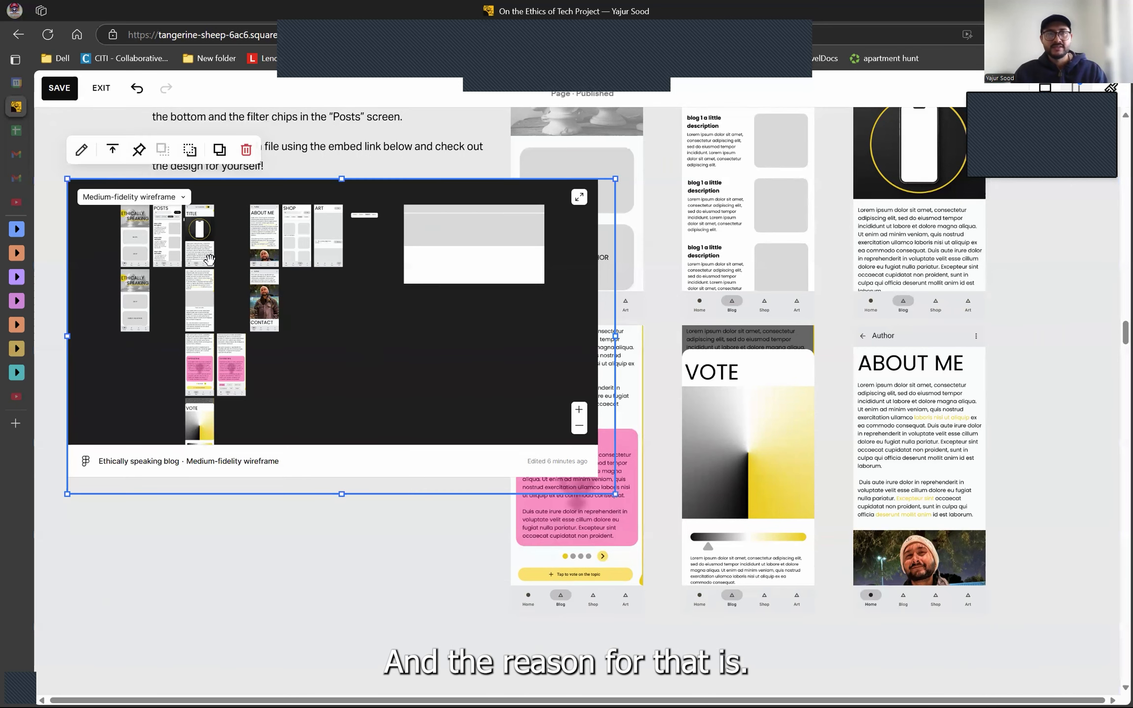
Step: Examine the width and height attributes in the Figma embed's code snippet
left_click(80, 150)
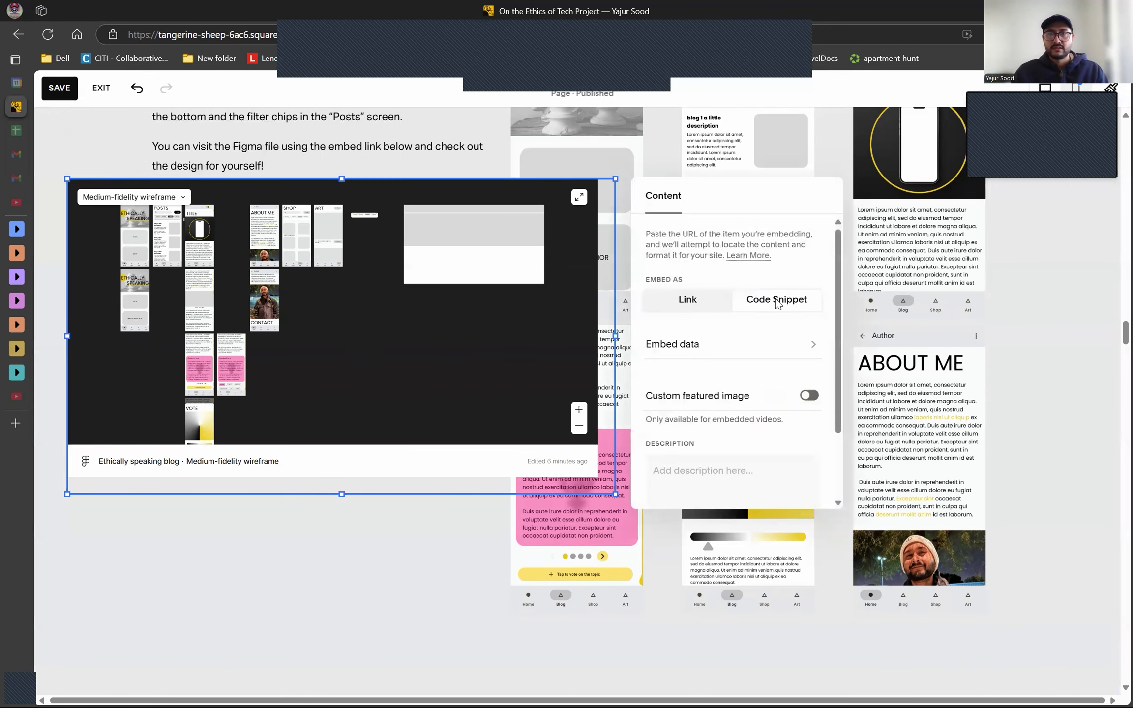
left_click(726, 345)
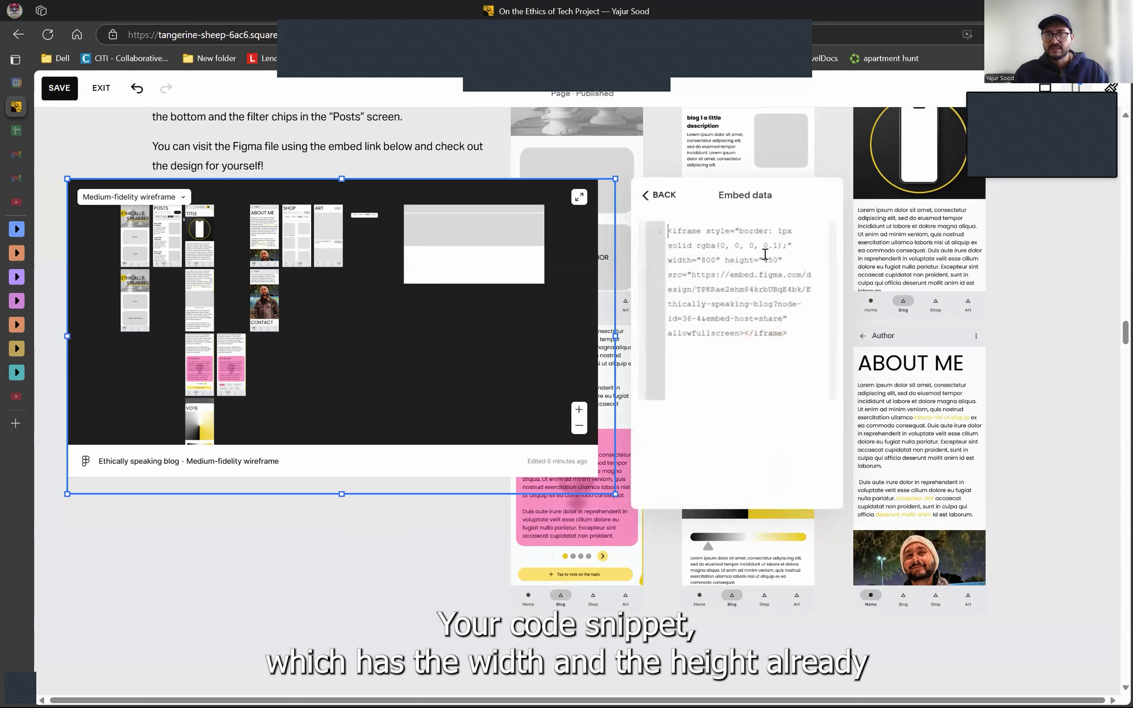
left_click_drag(783, 264, 669, 263)
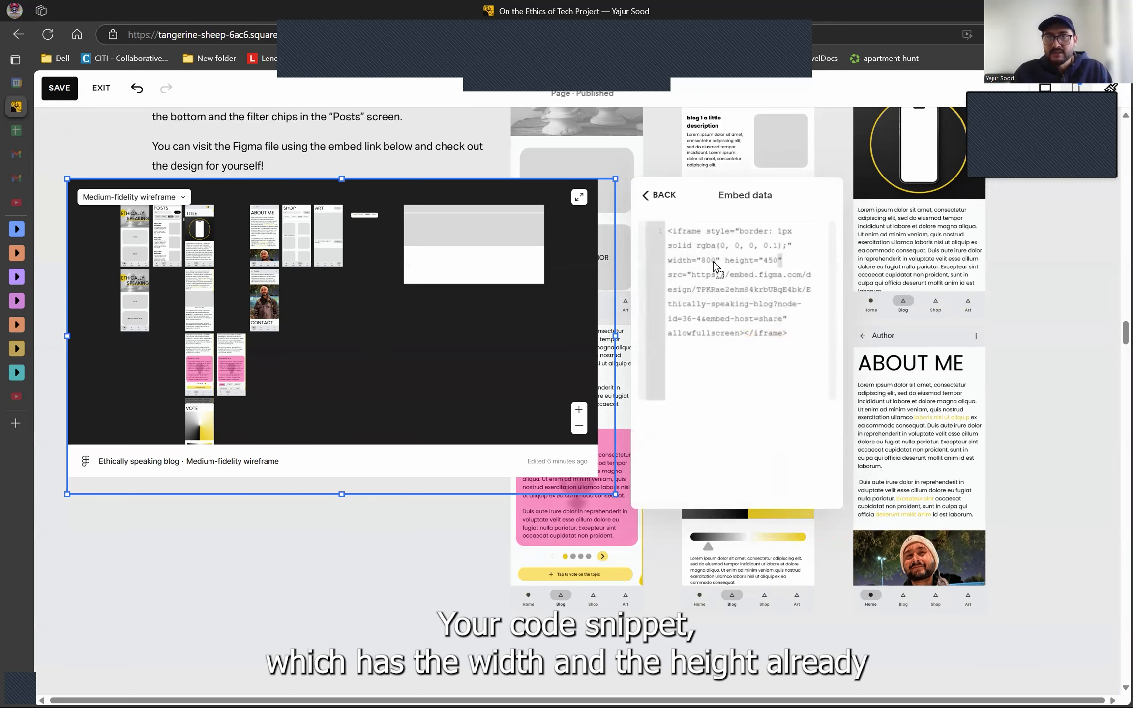
left_click(784, 256)
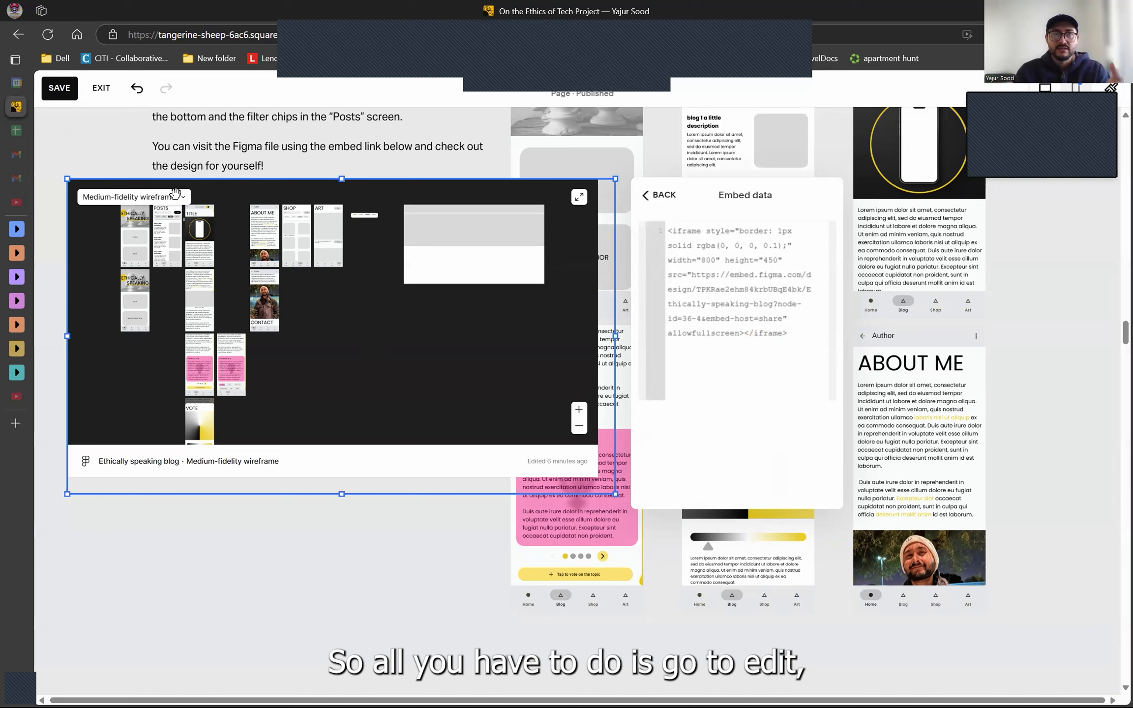
left_click(265, 533)
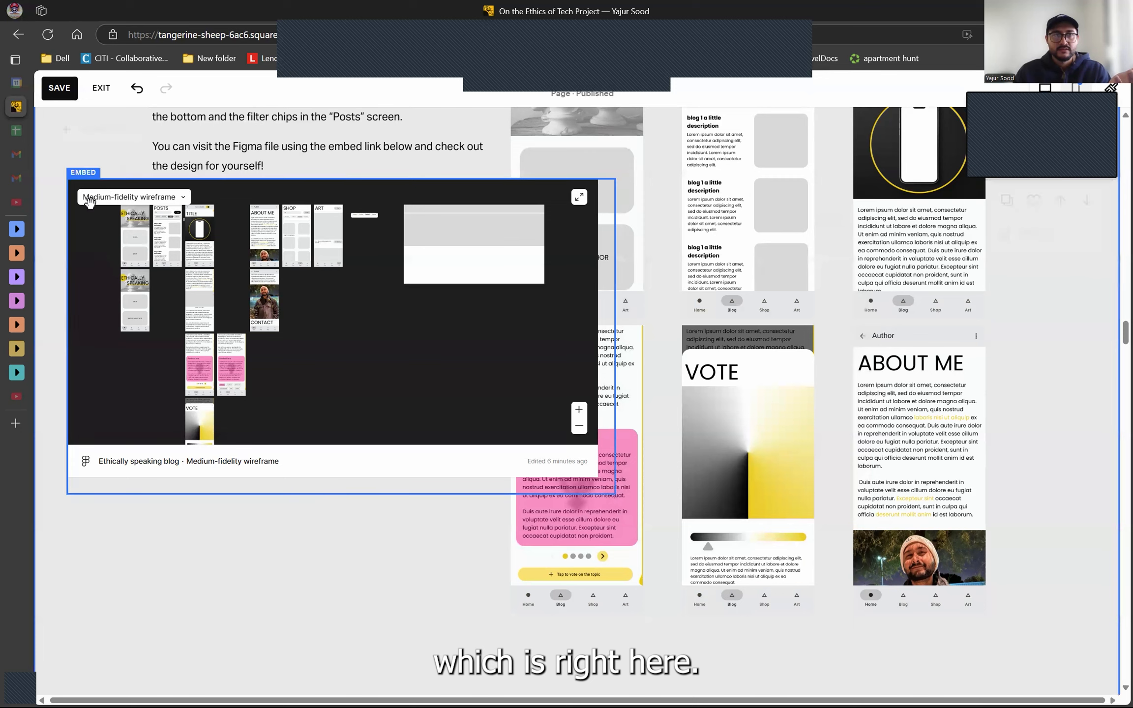
Step: Set the width in the Figma embed's iframe code to 600
left_click(103, 233)
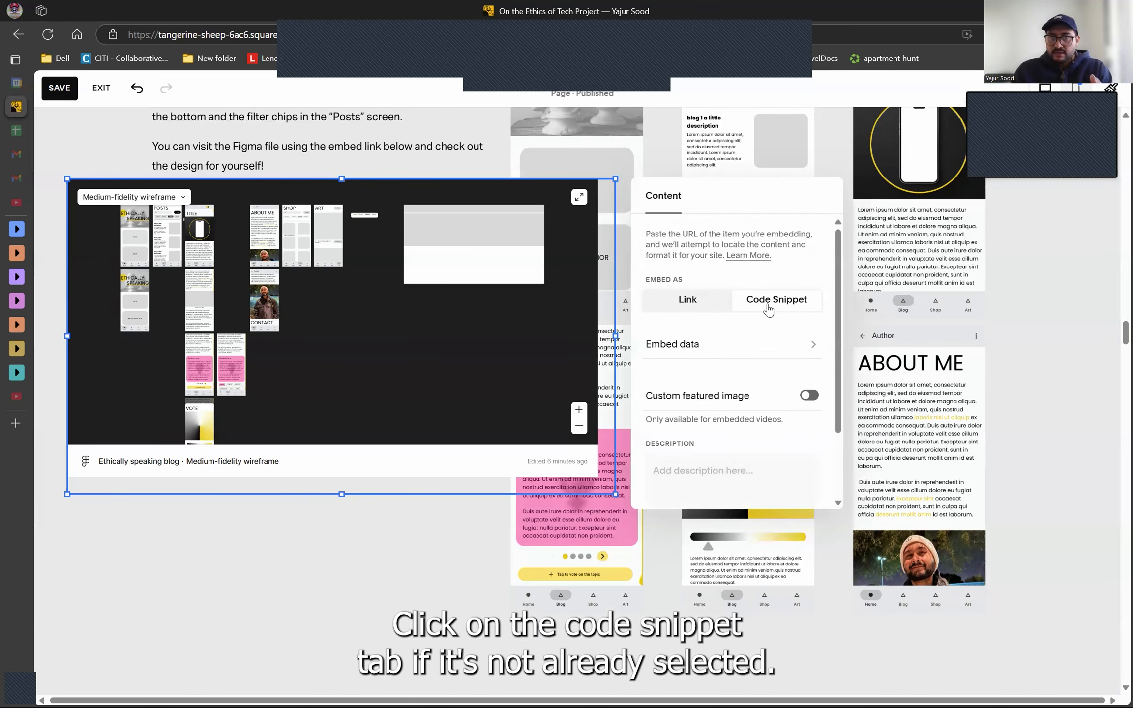
left_click(804, 307)
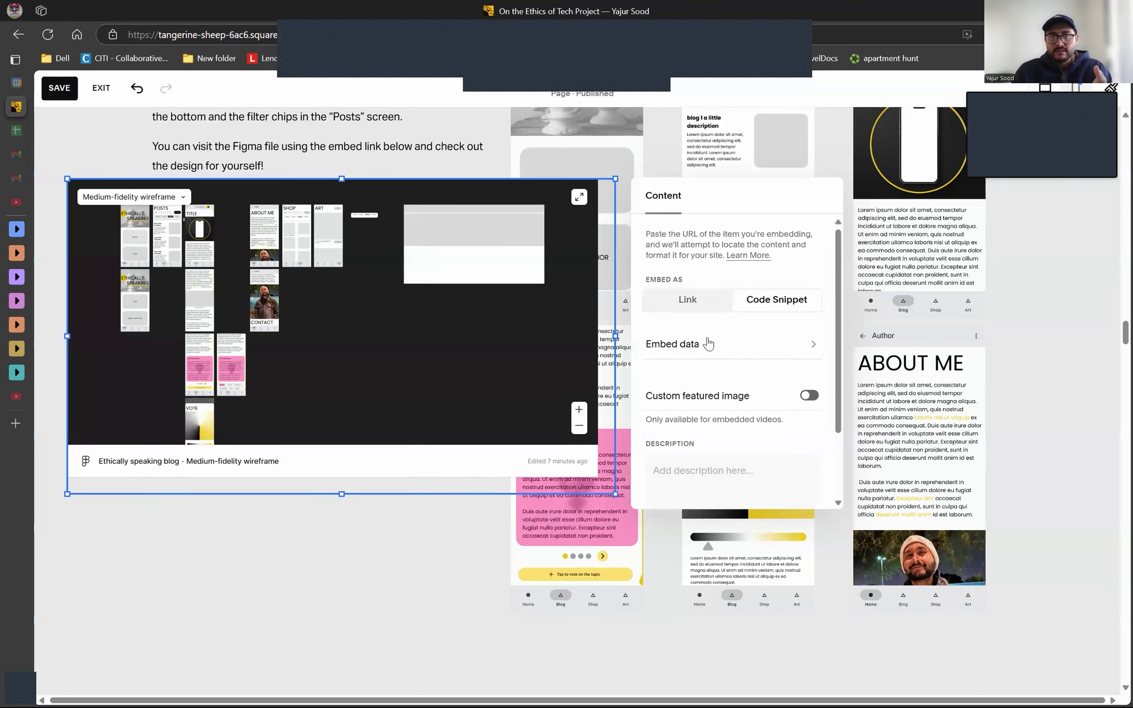
left_click(707, 343)
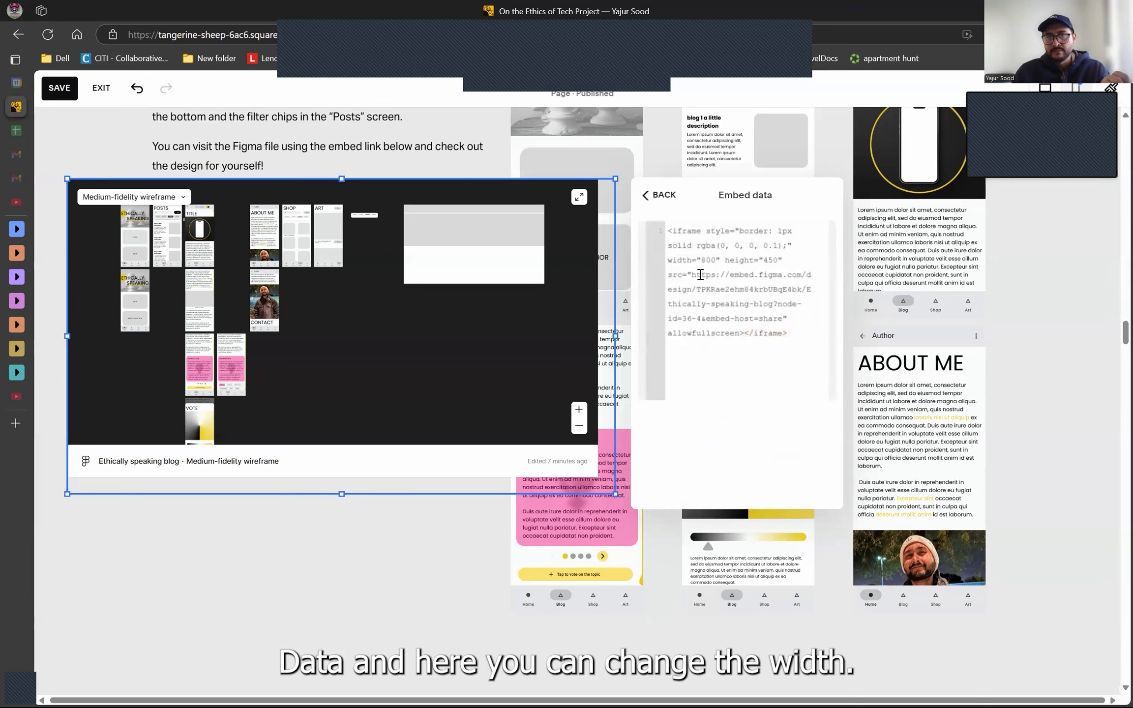
left_click(711, 261)
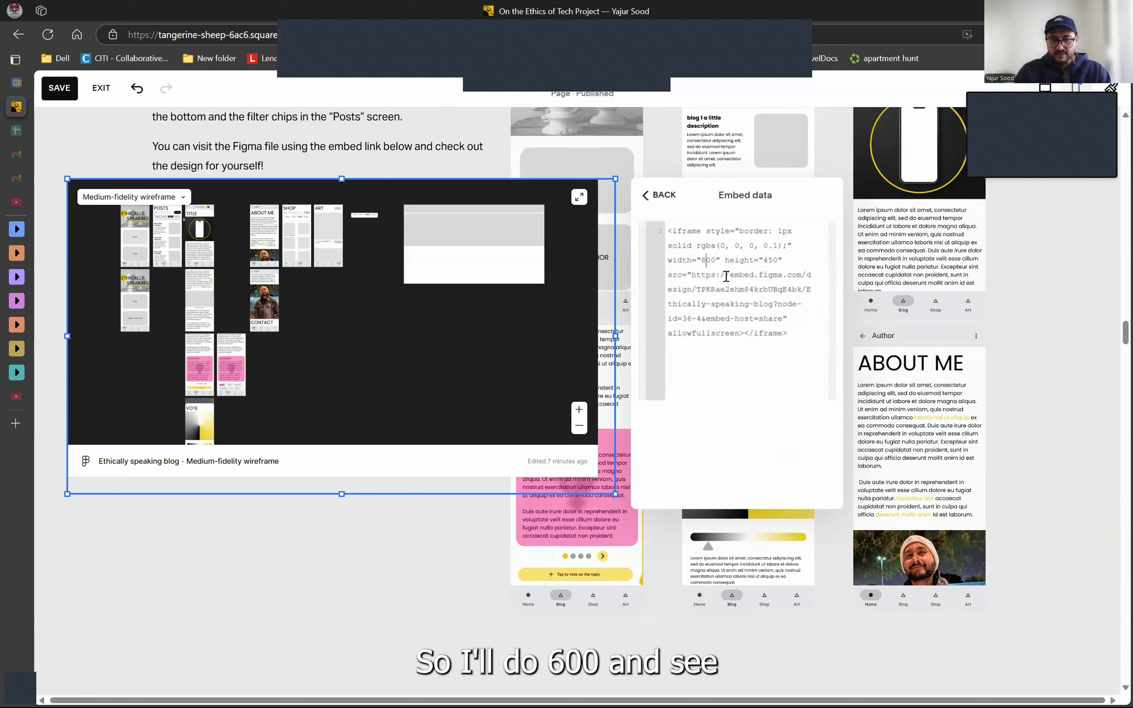
key("BackSpace")
type("6")
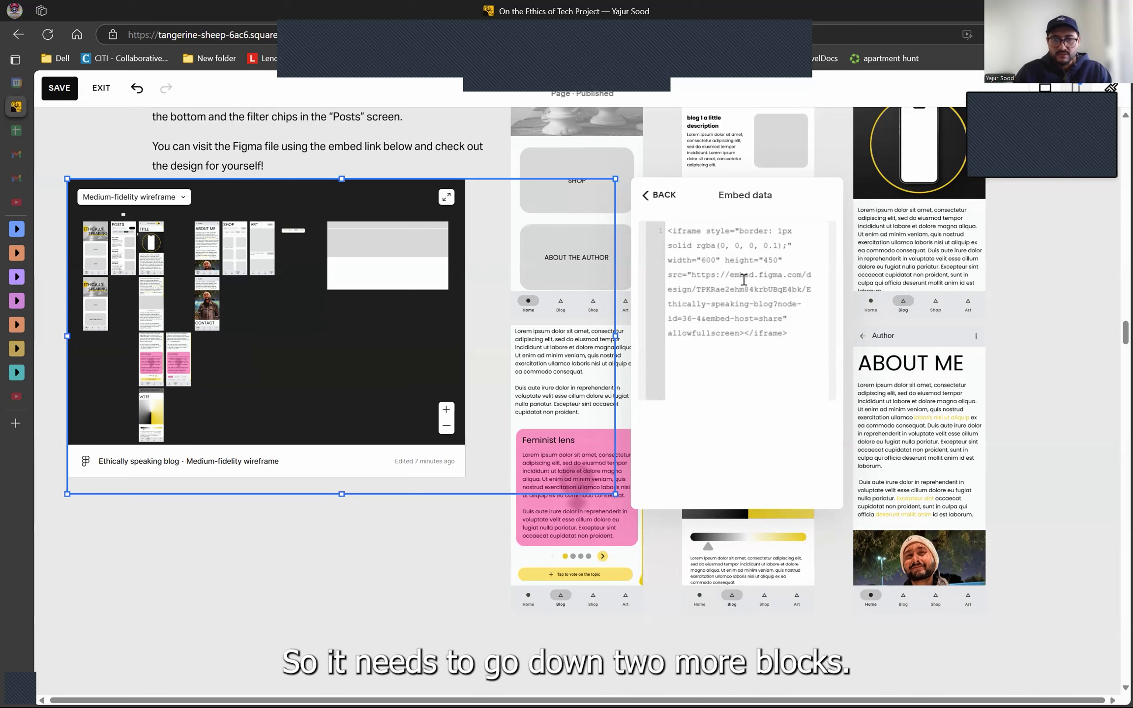
Step: Set the iframe width to 400 and narrow the embed block to fit closely around the smaller preview
key("BackSpace")
type("4")
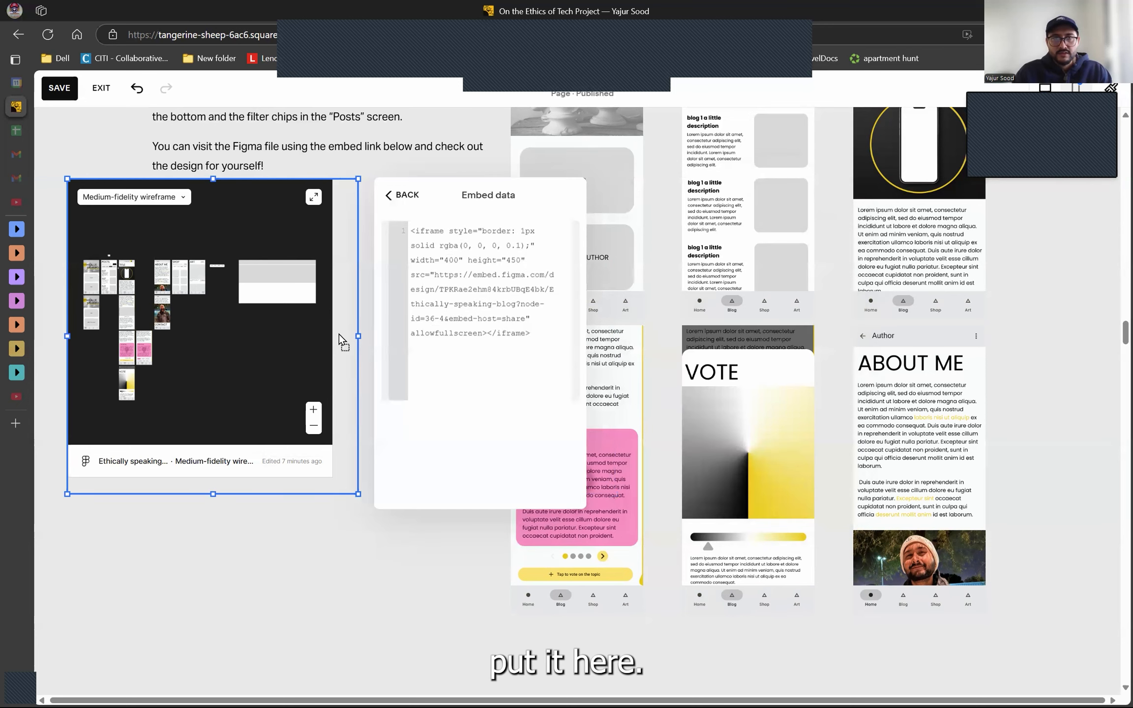
left_click_drag(335, 333, 318, 336)
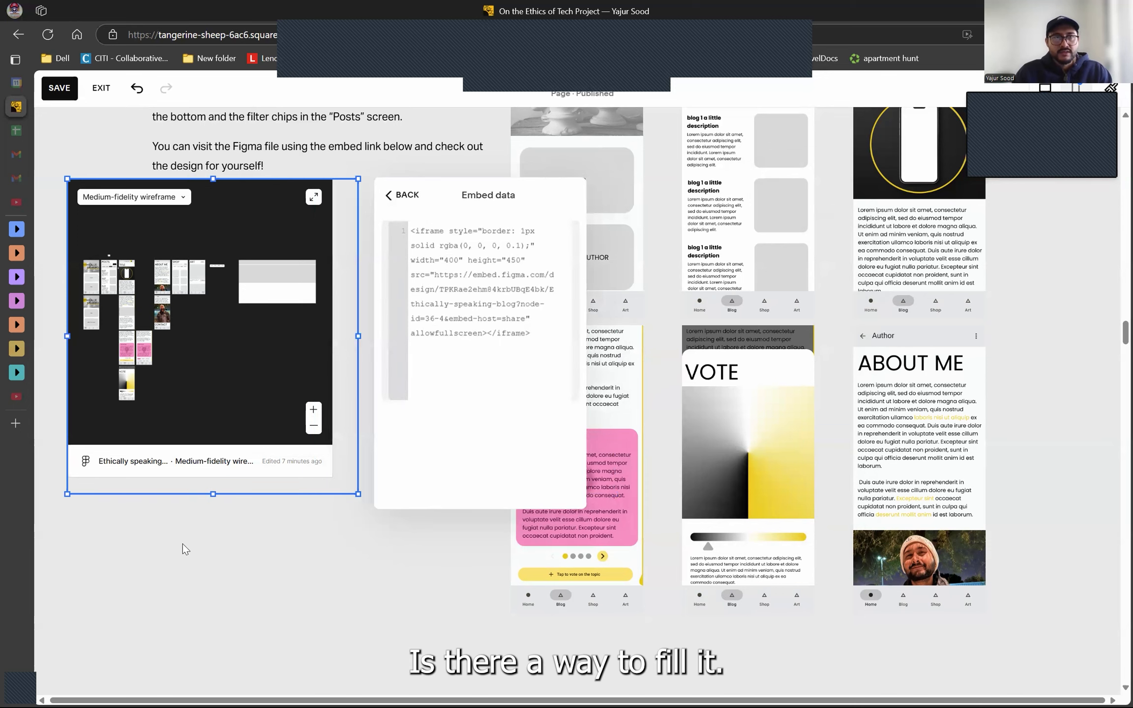
Step: Check the embed block's content settings for an option to make the preview fill its frame
left_click(135, 250)
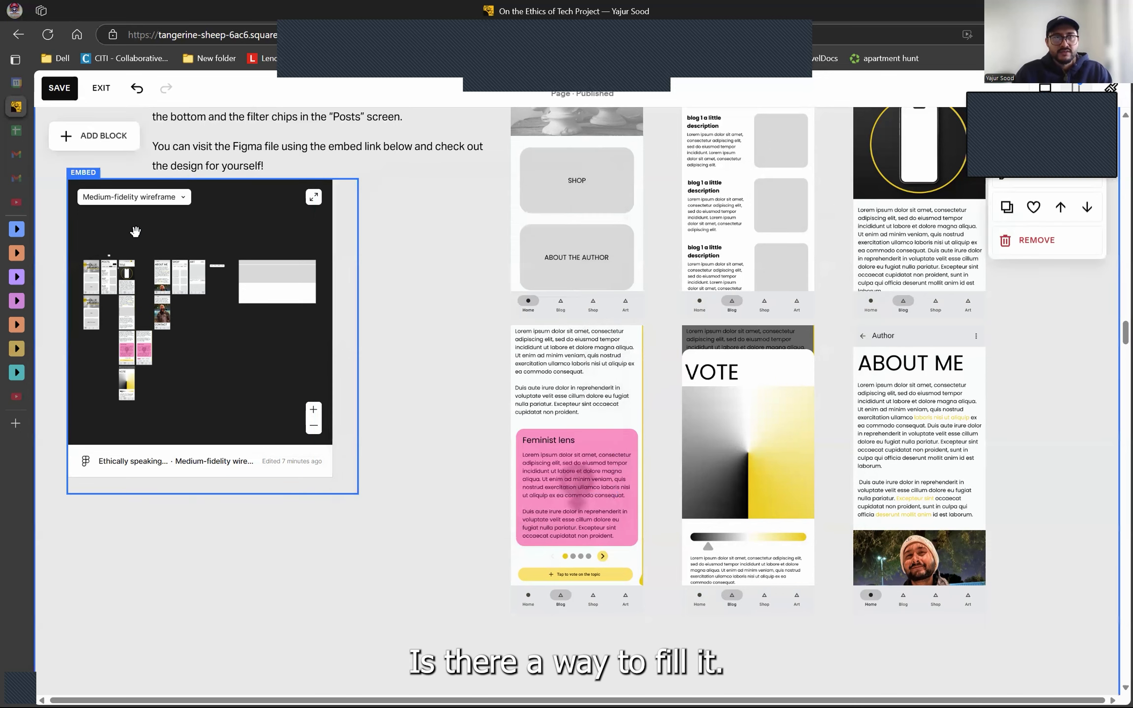
left_click(80, 221)
left_click(79, 146)
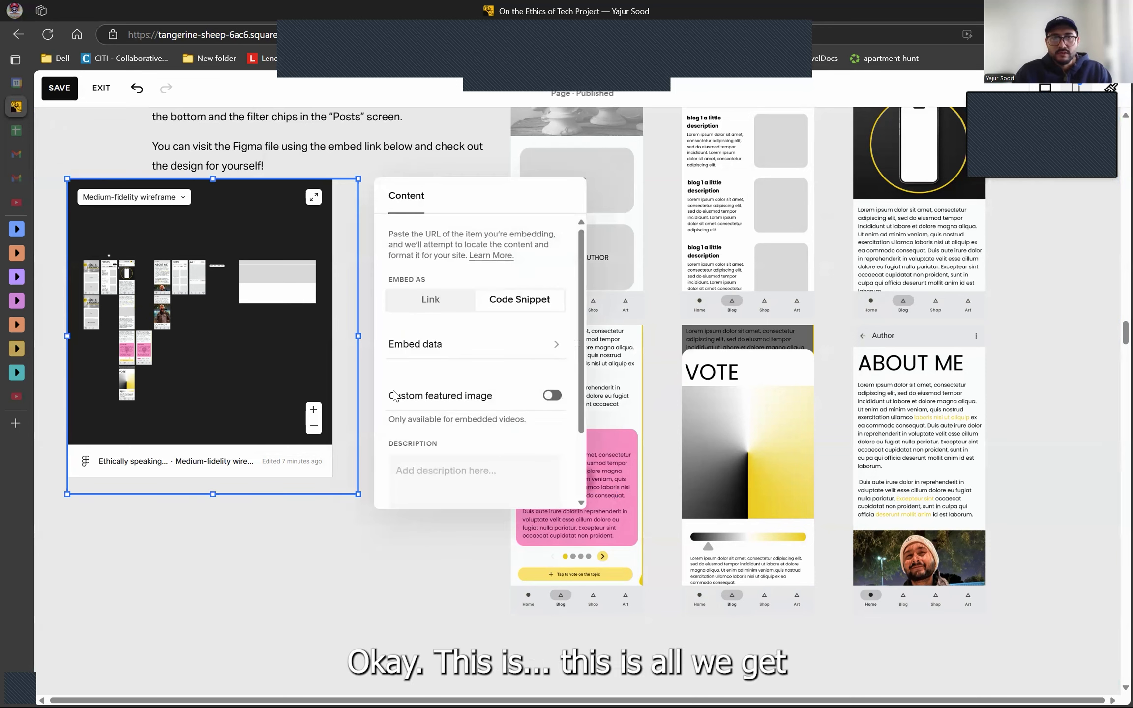
scroll(413, 398, "down", 2)
left_click(302, 370)
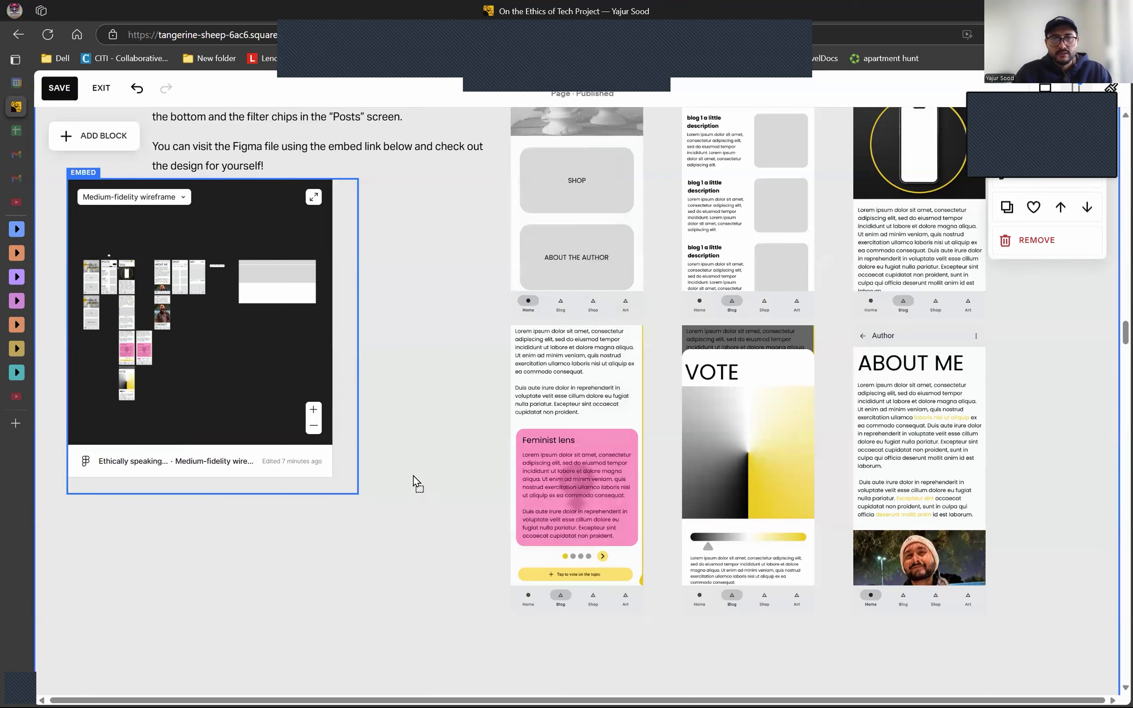
Step: Move the embed block down beside the second row of medium-fidelity wireframes and increase the width in its iframe code
left_click_drag(412, 493, 411, 482)
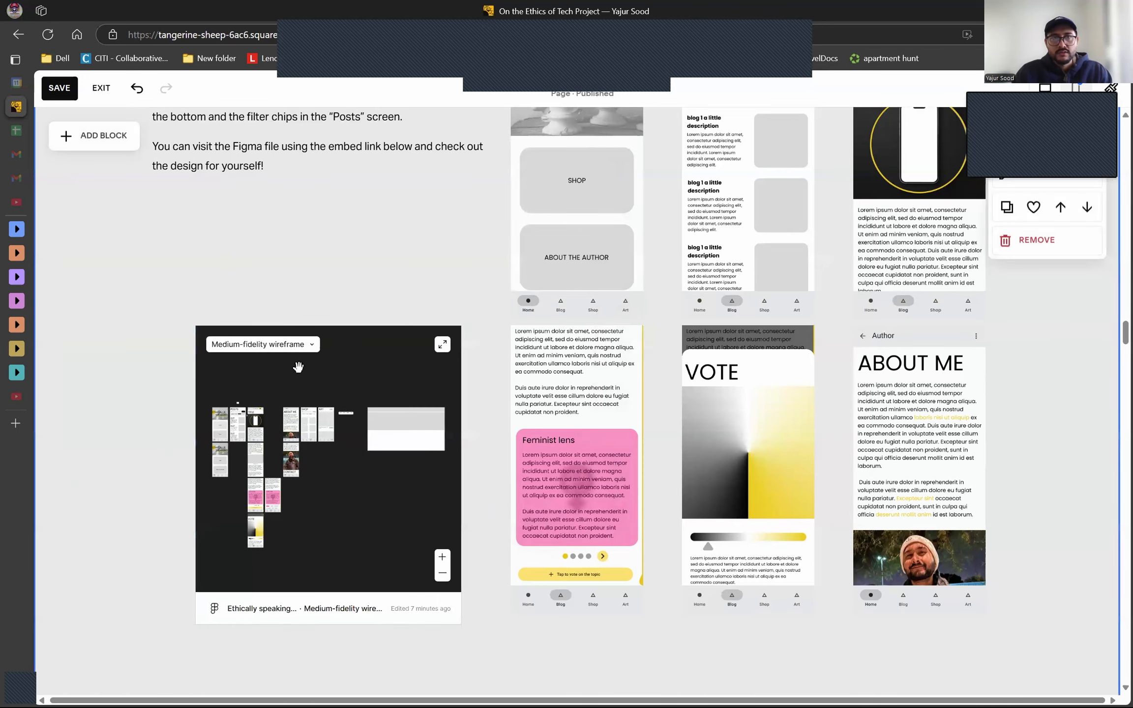
left_click(324, 369)
left_click(211, 297)
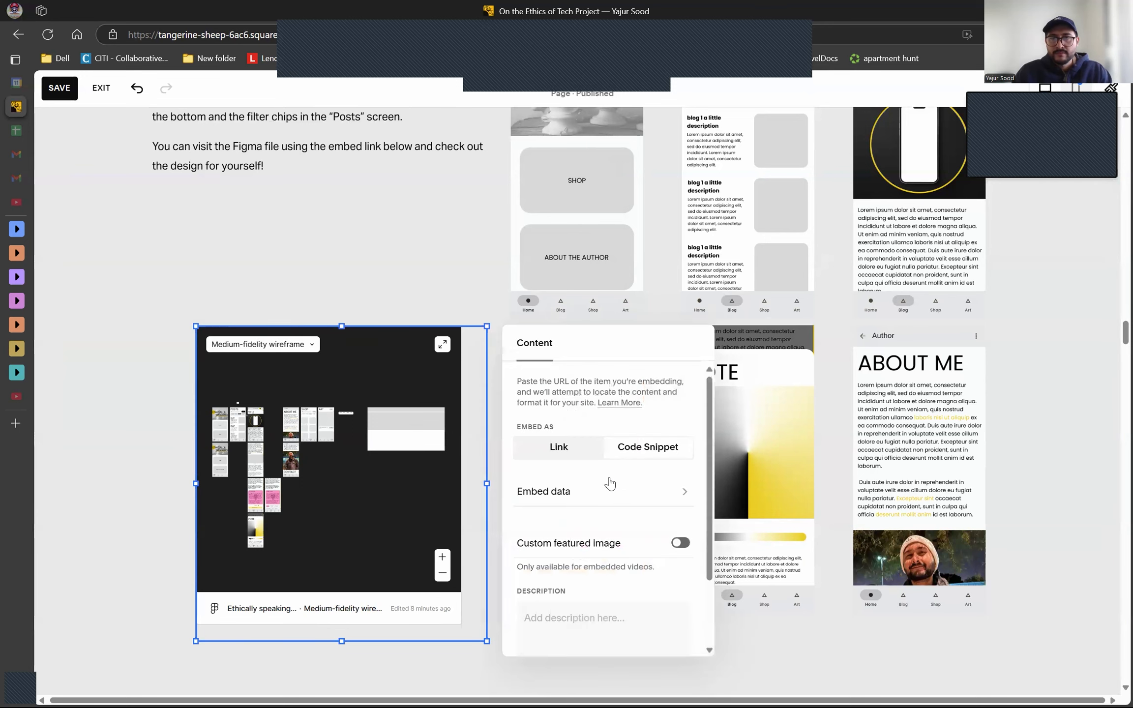
left_click(612, 494)
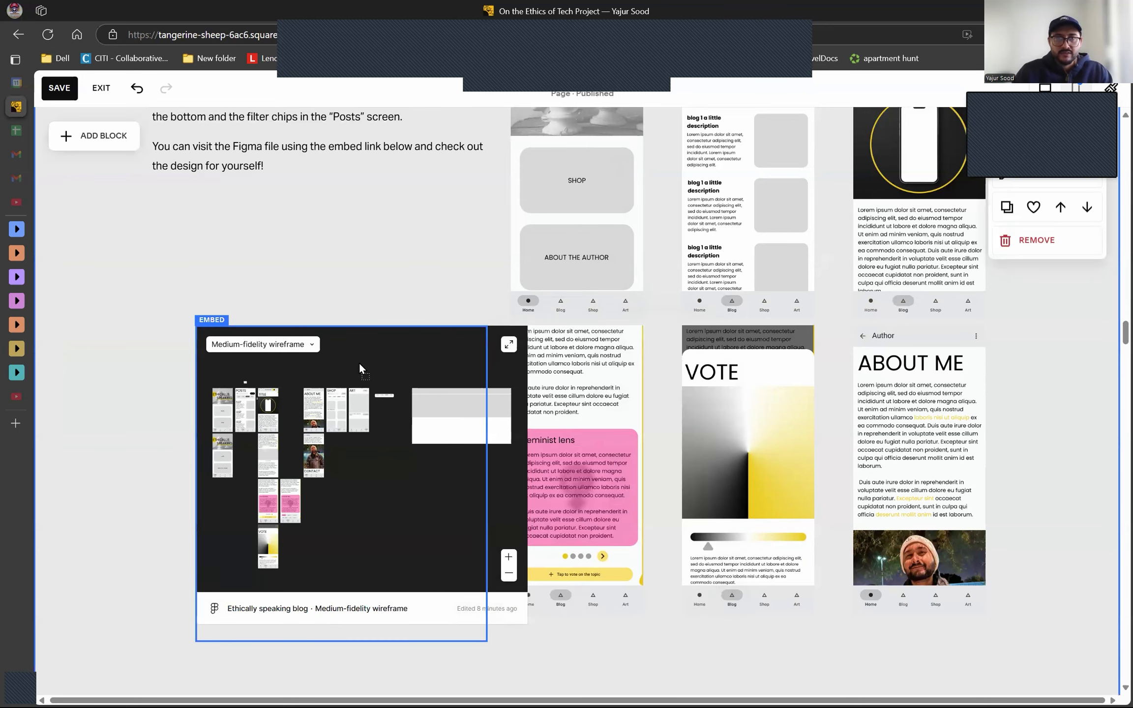
Step: Align the embed block with the left edge of the text above and widen it to enclose the whole preview
left_click_drag(393, 363, 356, 362)
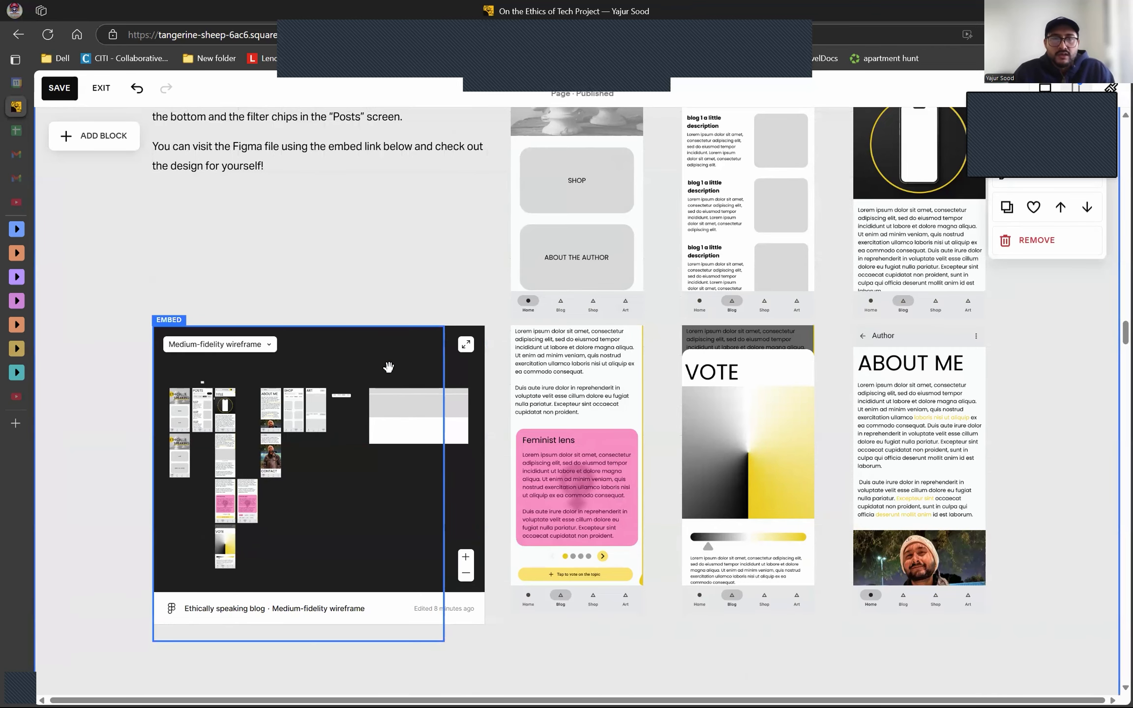
left_click(430, 501)
left_click_drag(481, 484, 482, 482)
Step: Check the remaining content settings of the Figma embed and save the page
left_click(170, 294)
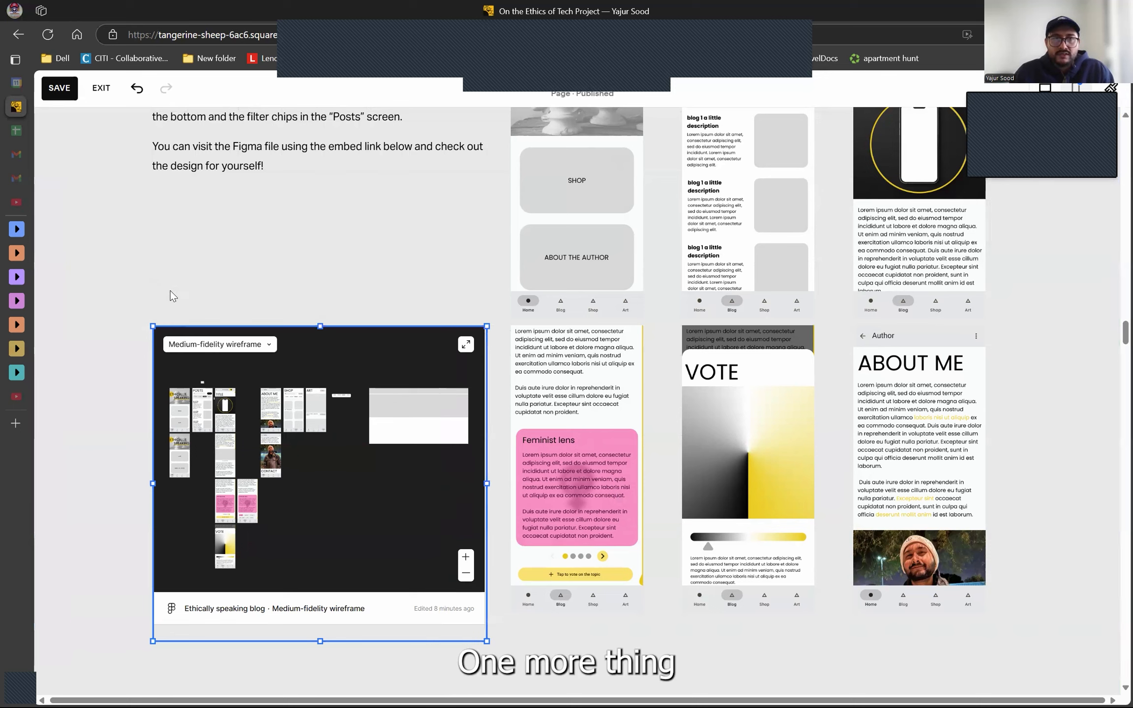
scroll(633, 513, "down", 2)
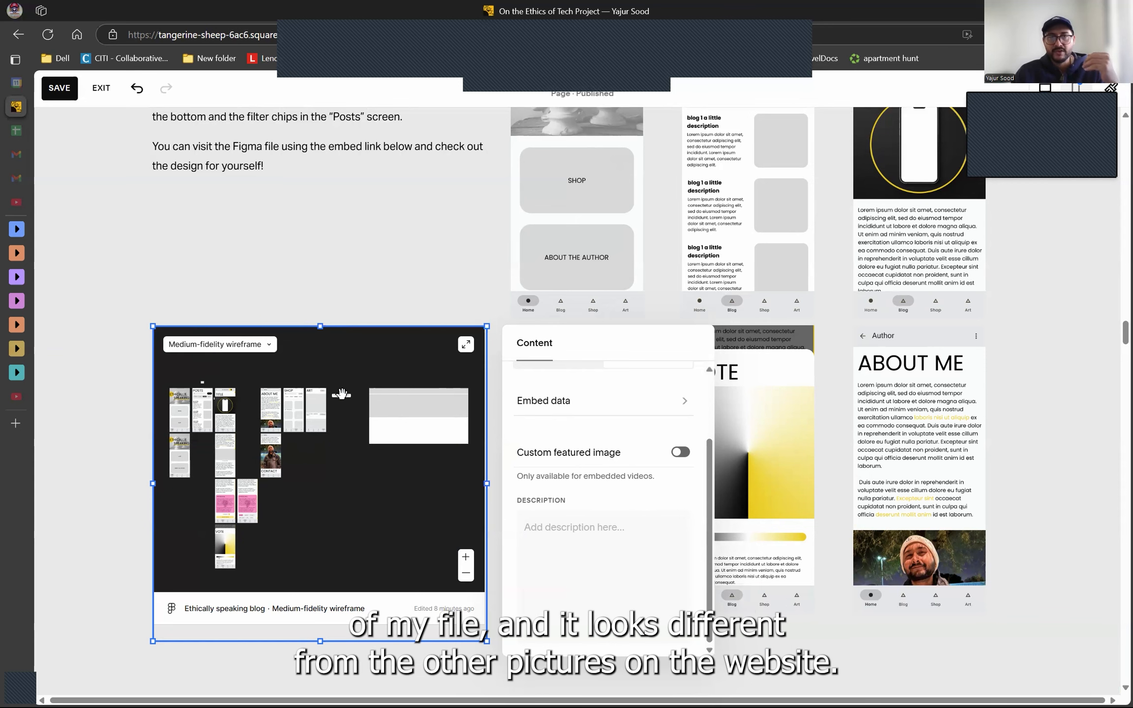
left_click(393, 295)
left_click(59, 88)
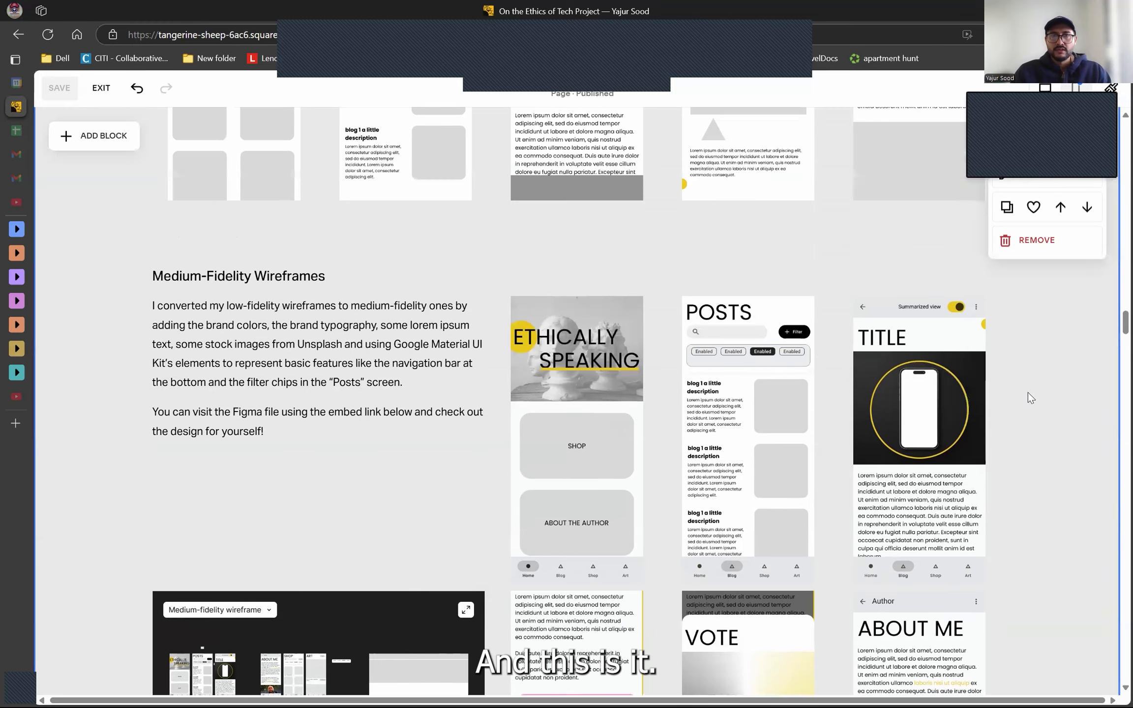
Step: Move the Three Months Mark heading up so it sits a short gap below the Figma embed and wireframes
scroll(1028, 392, "up", 10)
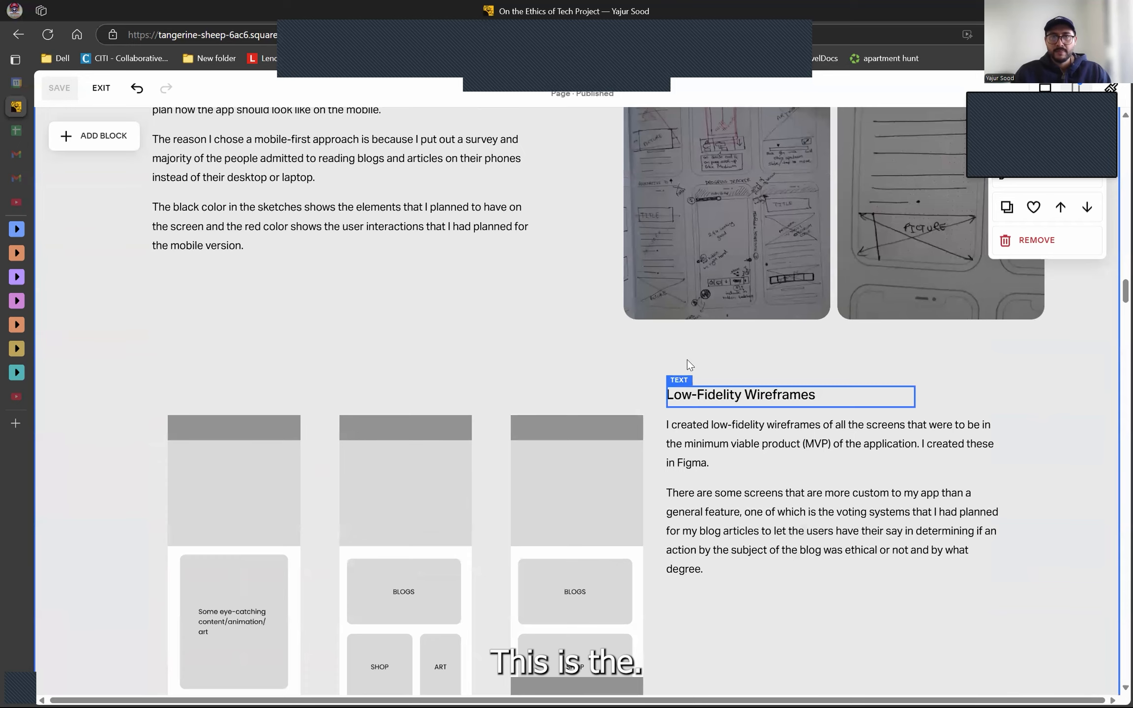
scroll(710, 364, "down", 10)
scroll(684, 355, "up", 10)
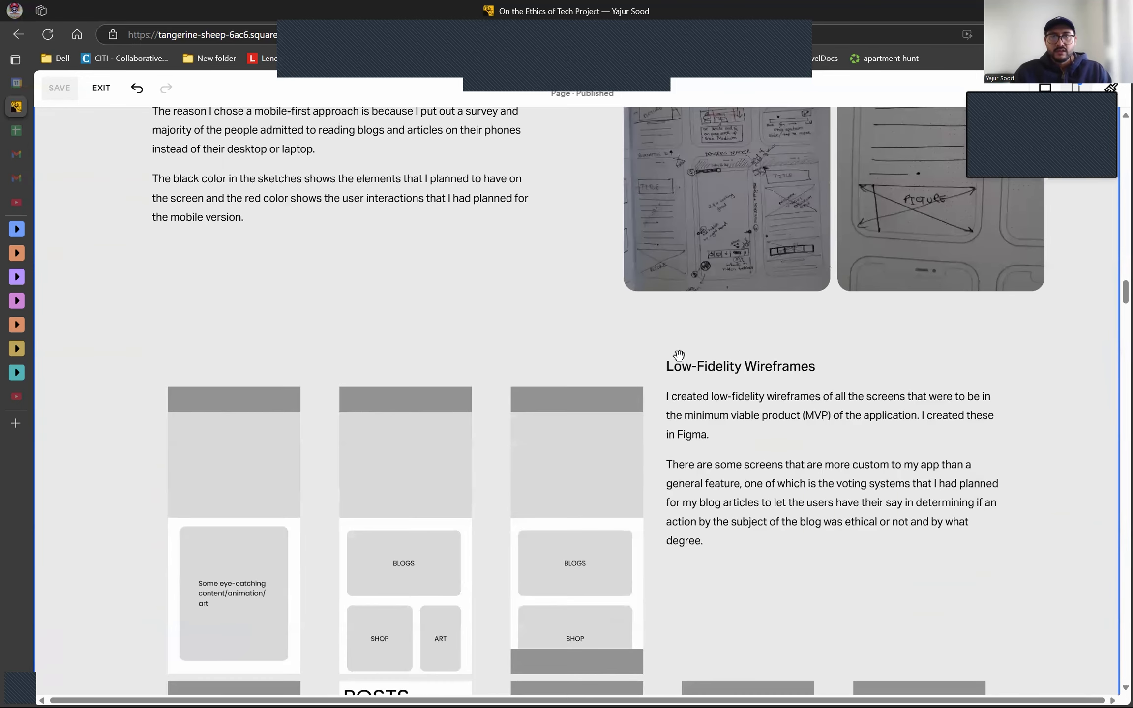
scroll(323, 378, "down", 15)
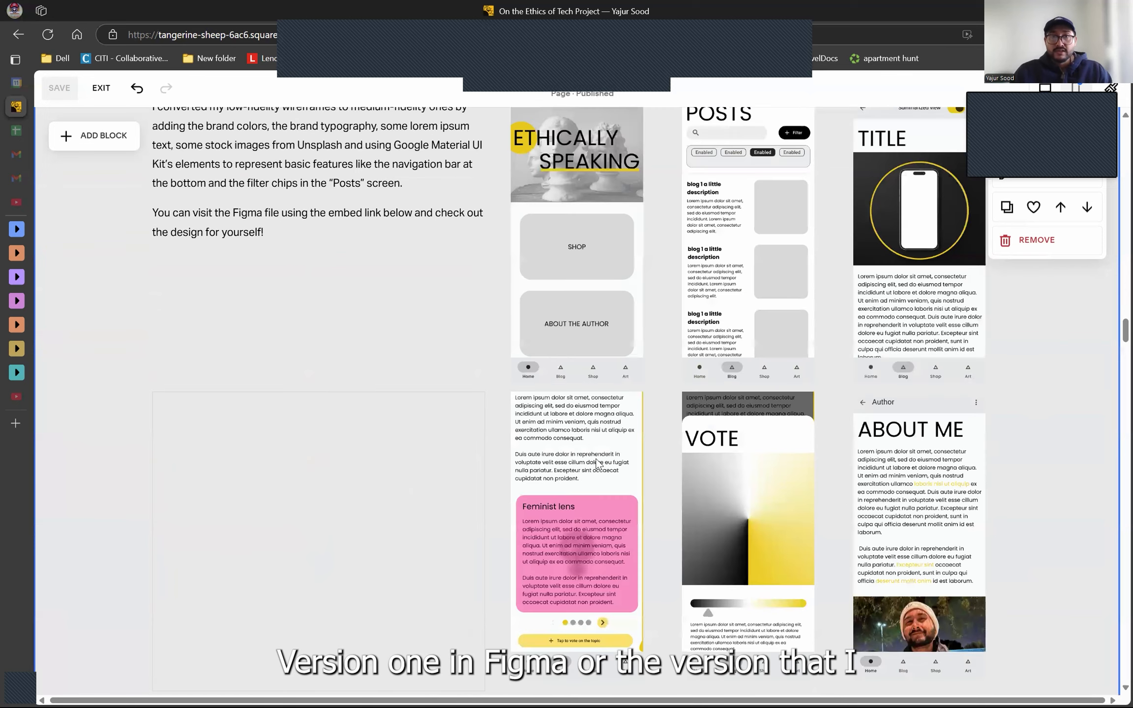
scroll(596, 462, "down", 15)
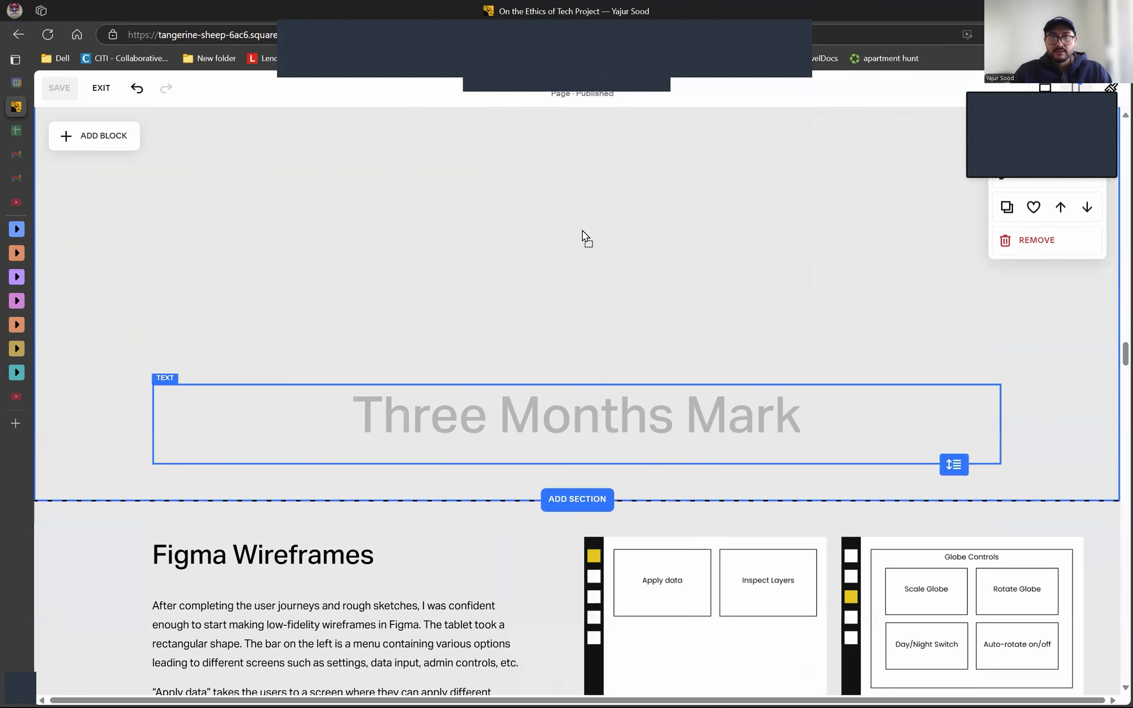
left_click_drag(602, 450, 594, 258)
scroll(598, 273, "up", 5)
left_click(598, 474)
left_click(599, 478)
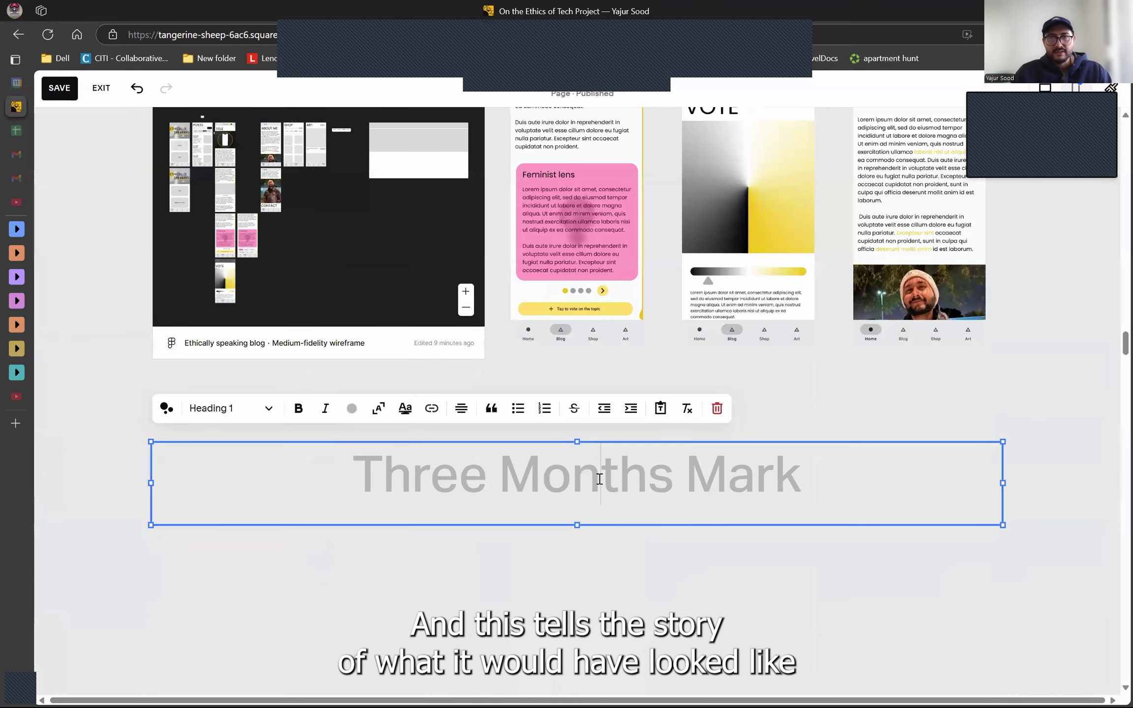
left_click(630, 546)
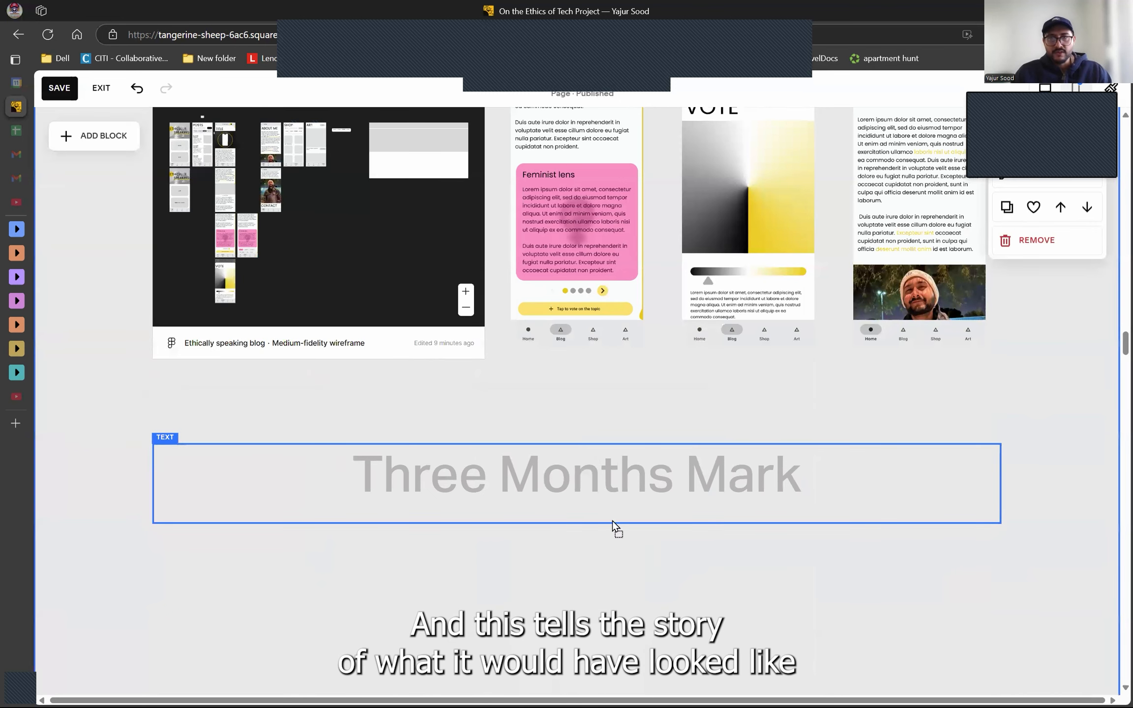
mouse_move(610, 466)
left_mouse_down()
mouse_move(608, 496)
mouse_move(608, 479)
left_mouse_up()
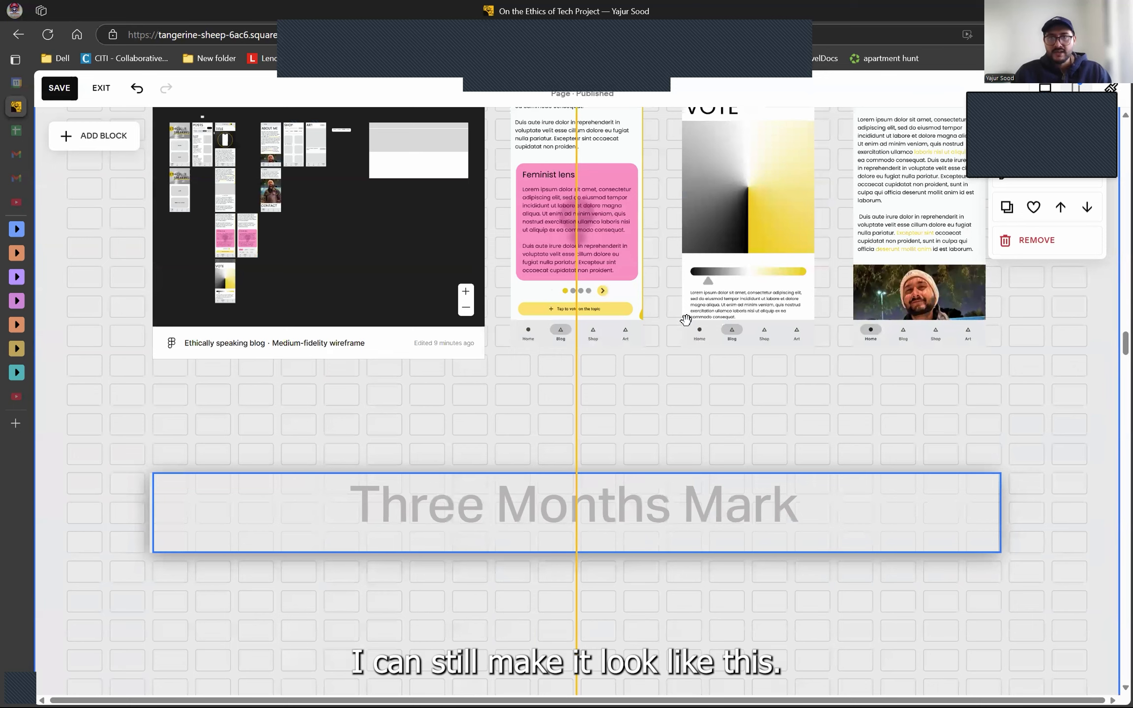
Step: Shorten the section so its lower edge lies just below the Three Months Mark heading
scroll(929, 393, "down", 5)
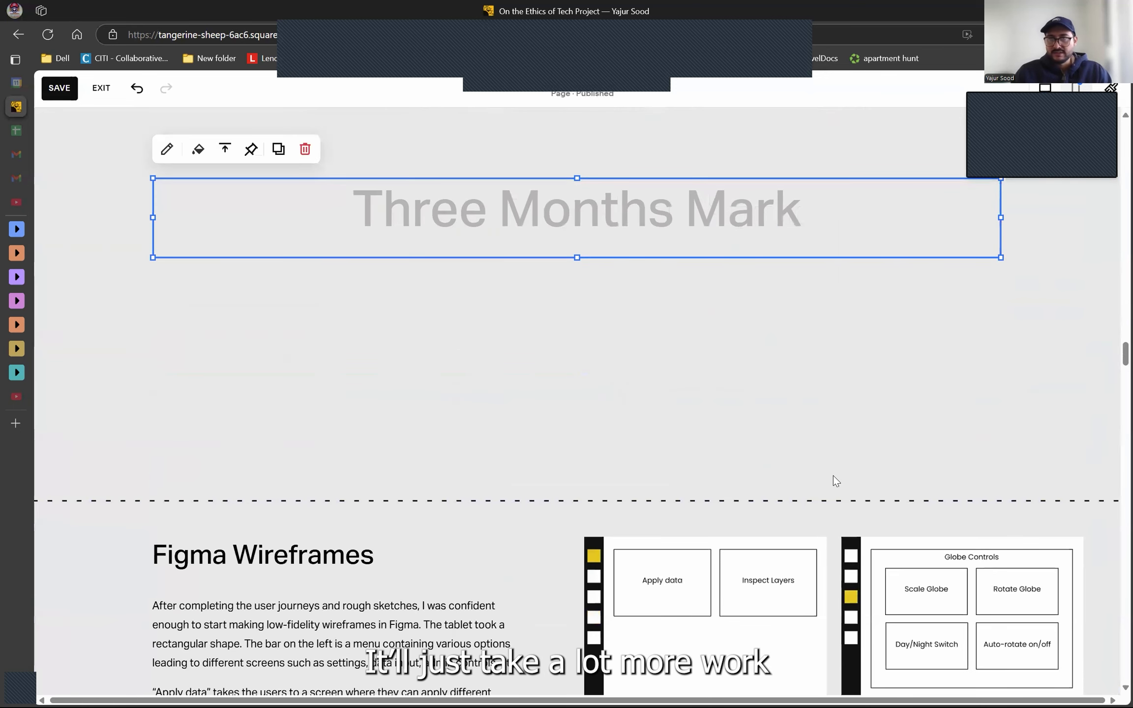
left_click(956, 473)
scroll(956, 475, "up", 1)
left_click_drag(953, 528, 928, 319)
scroll(1022, 416, "up", 3)
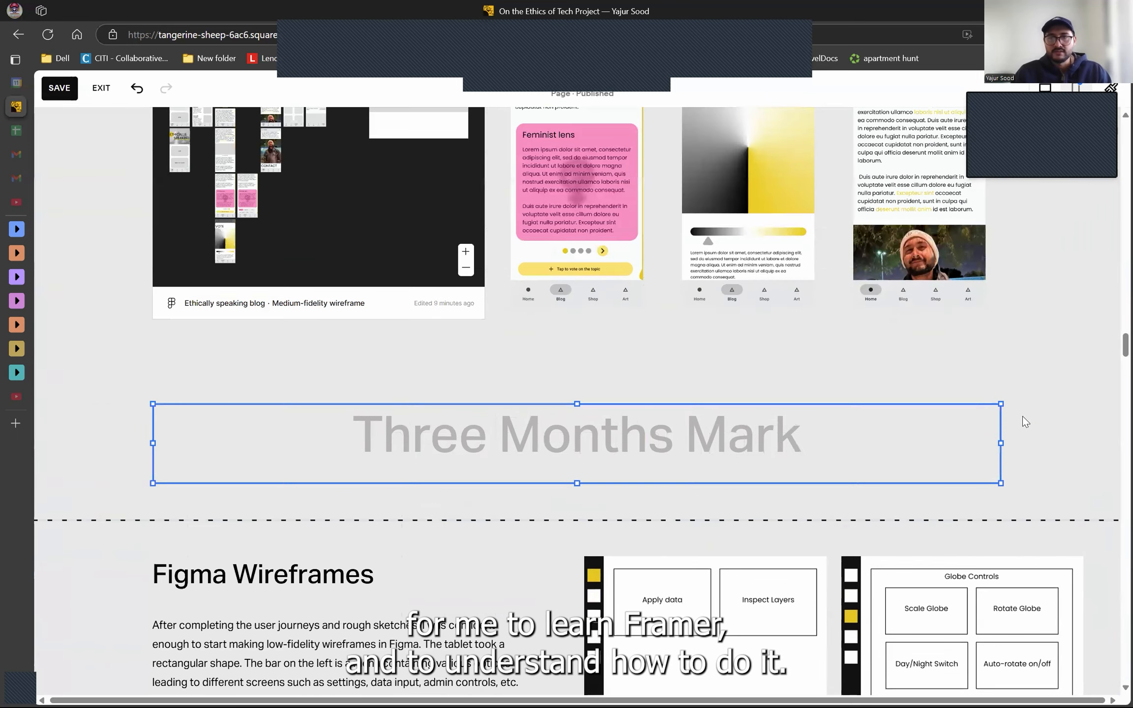
left_click(1026, 419)
scroll(568, 413, "up", 10)
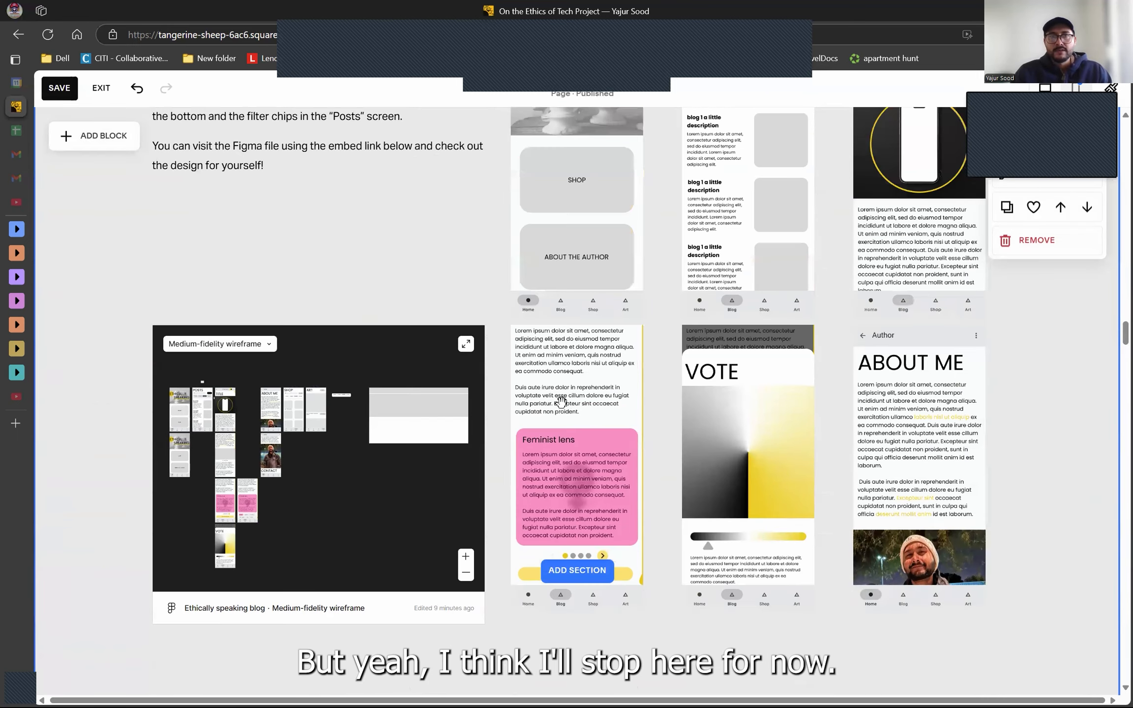
scroll(577, 404, "up", 15)
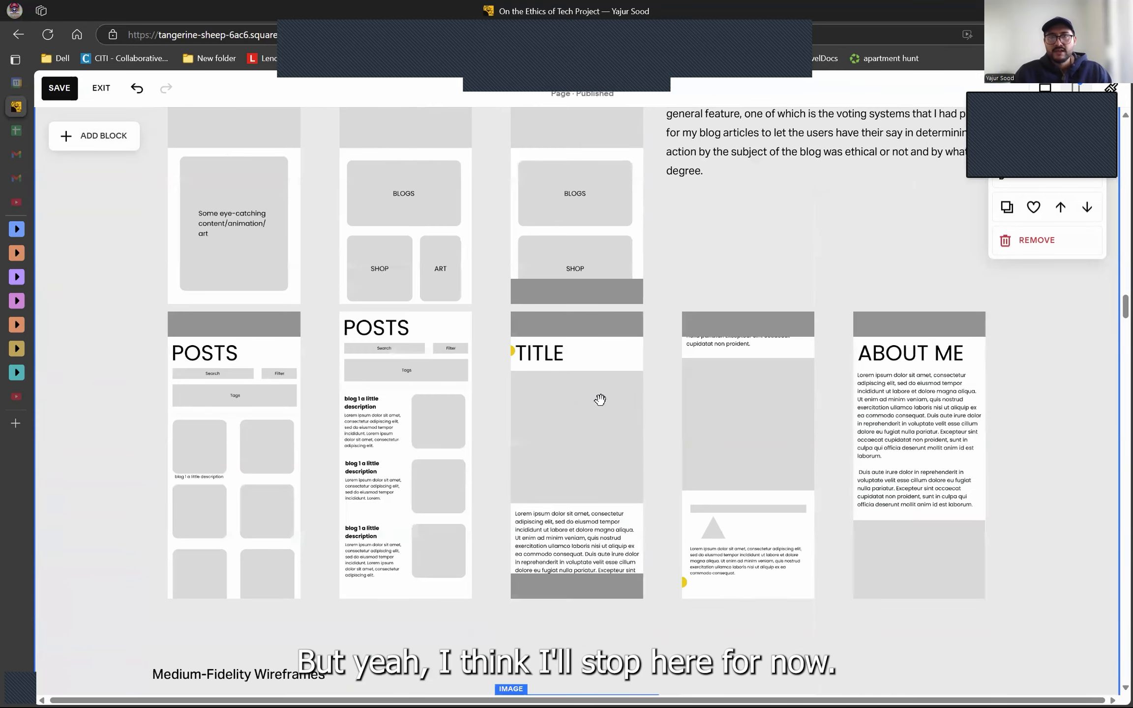
scroll(600, 401, "down", 6)
scroll(600, 399, "down", 5)
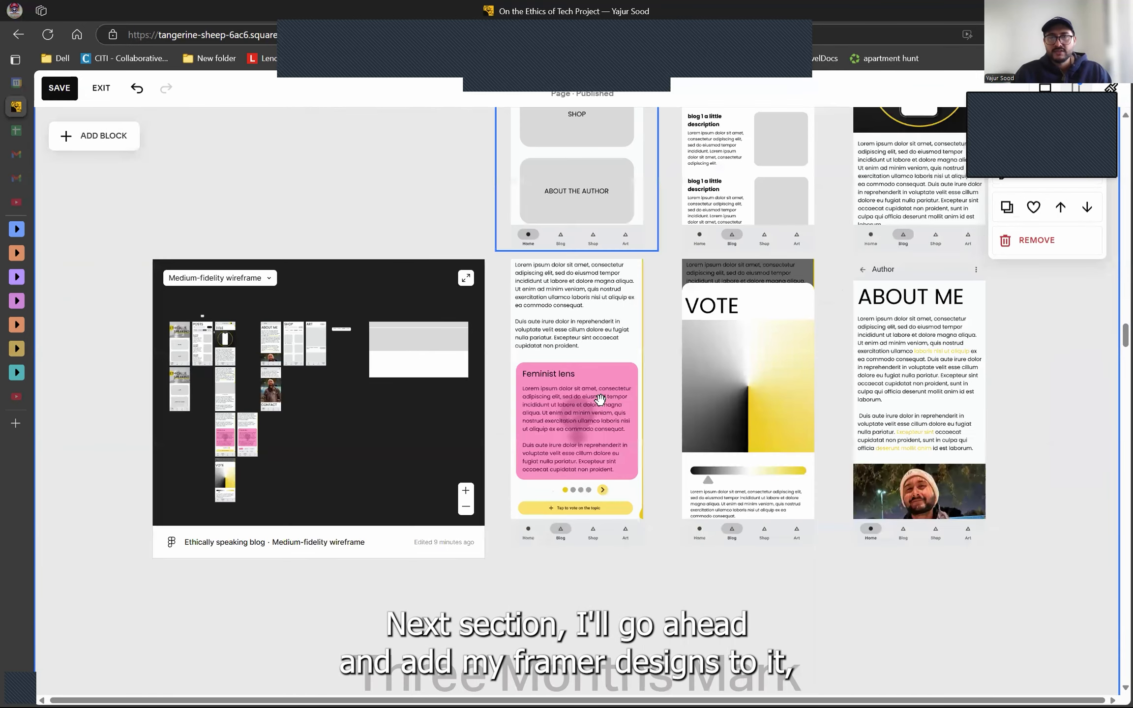
scroll(460, 405, "down", 5)
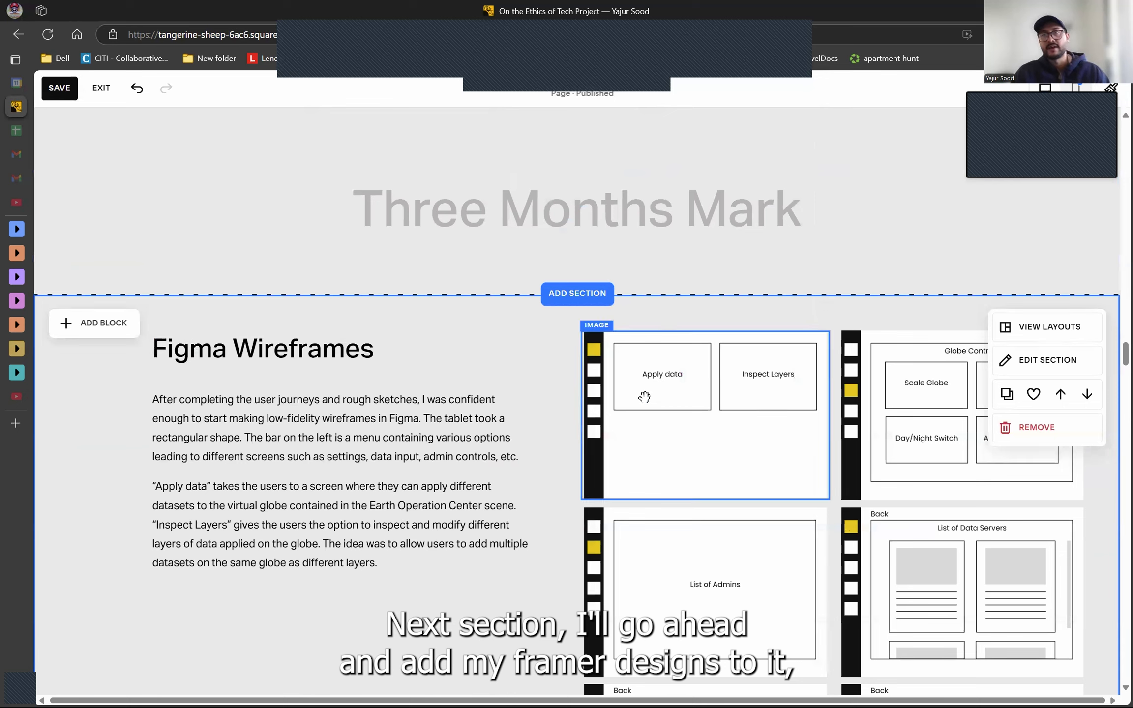